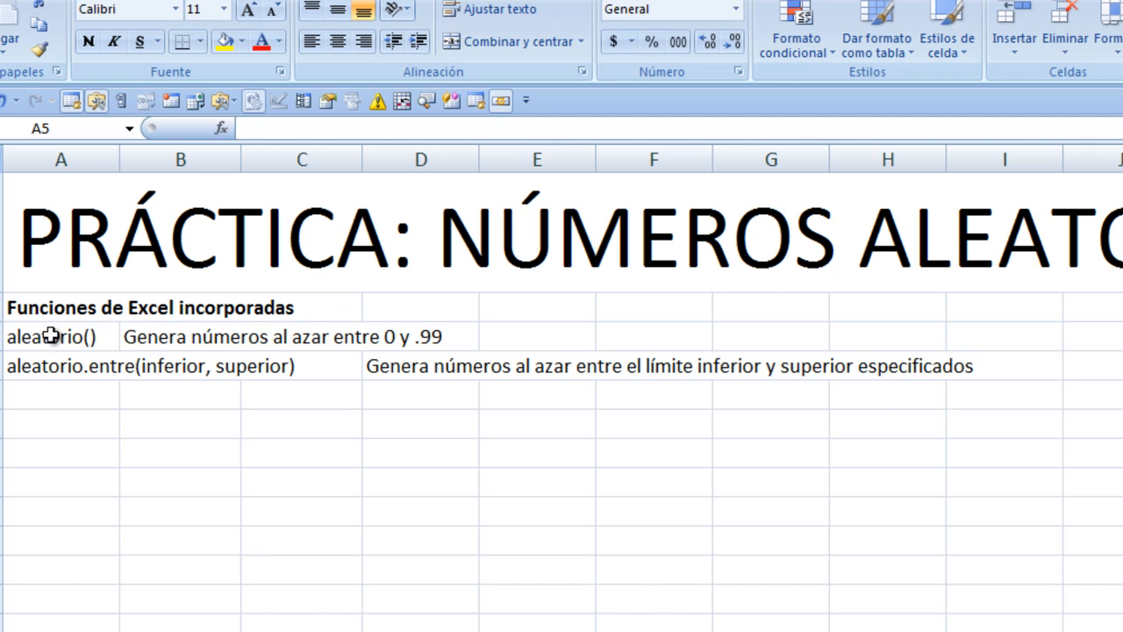
# Enter the label "ejemplo 1" in A5, "Generar" in B5 and "0 y 1" in B6.
pyautogui.moveTo(49, 328); pyautogui.dragTo(405, 340)
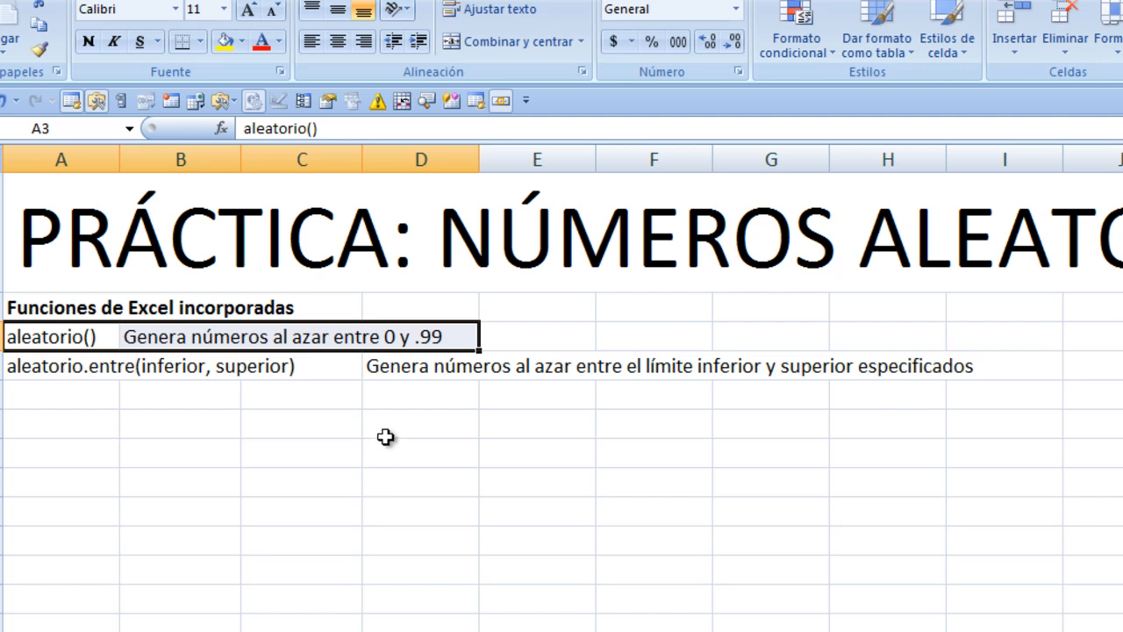
pyautogui.click(63, 375)
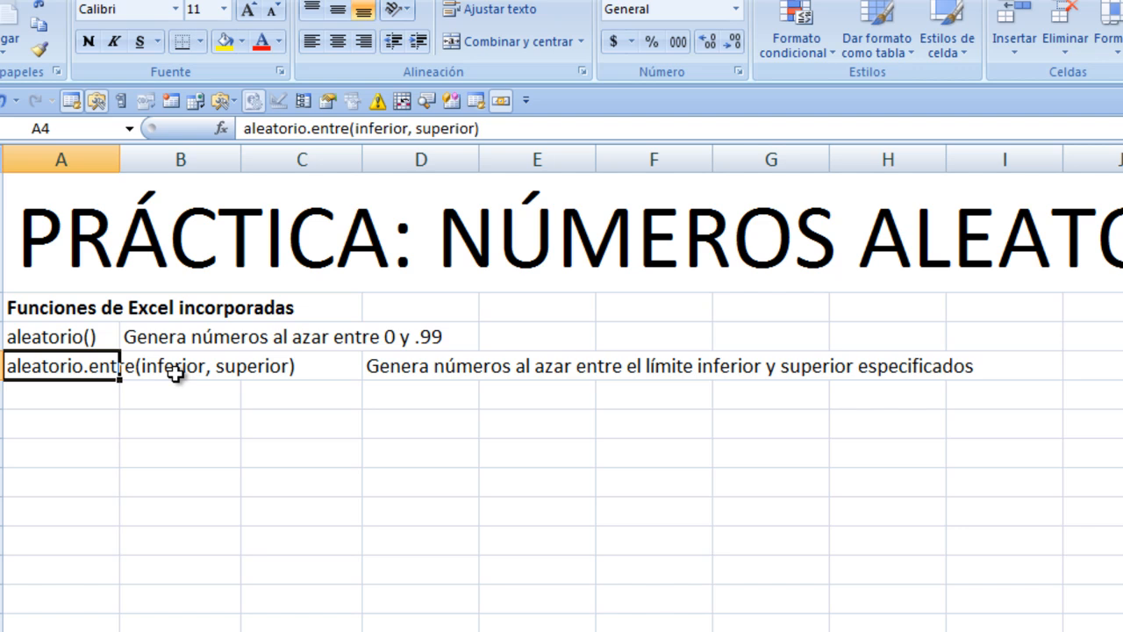
pyautogui.click(86, 396)
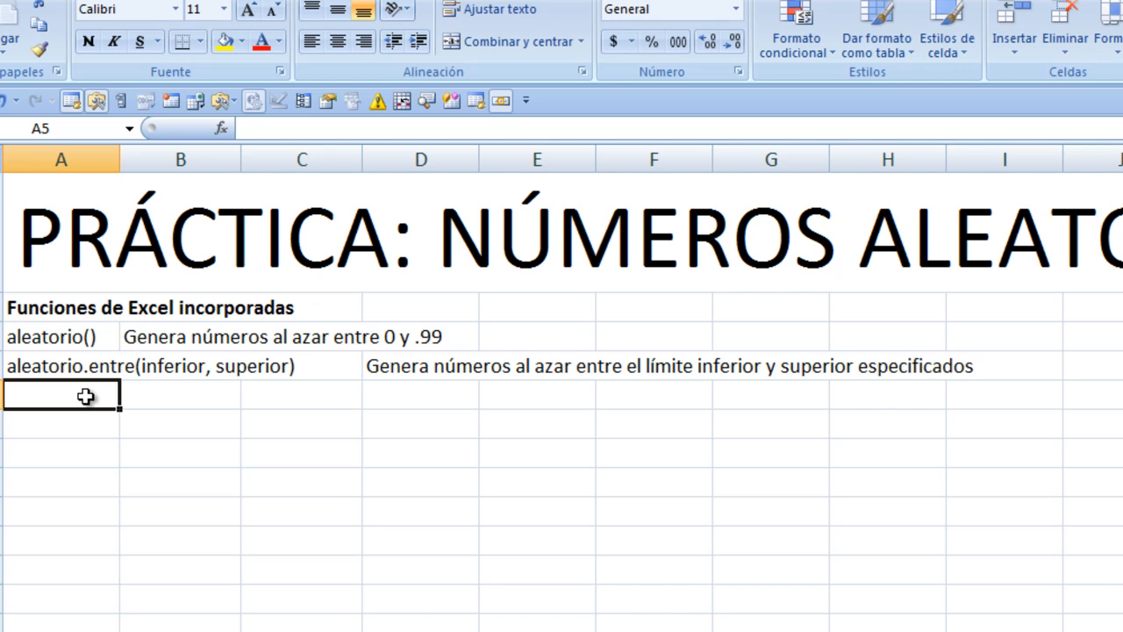
pyautogui.write('ejemplo 1')
pyautogui.press('Tab')
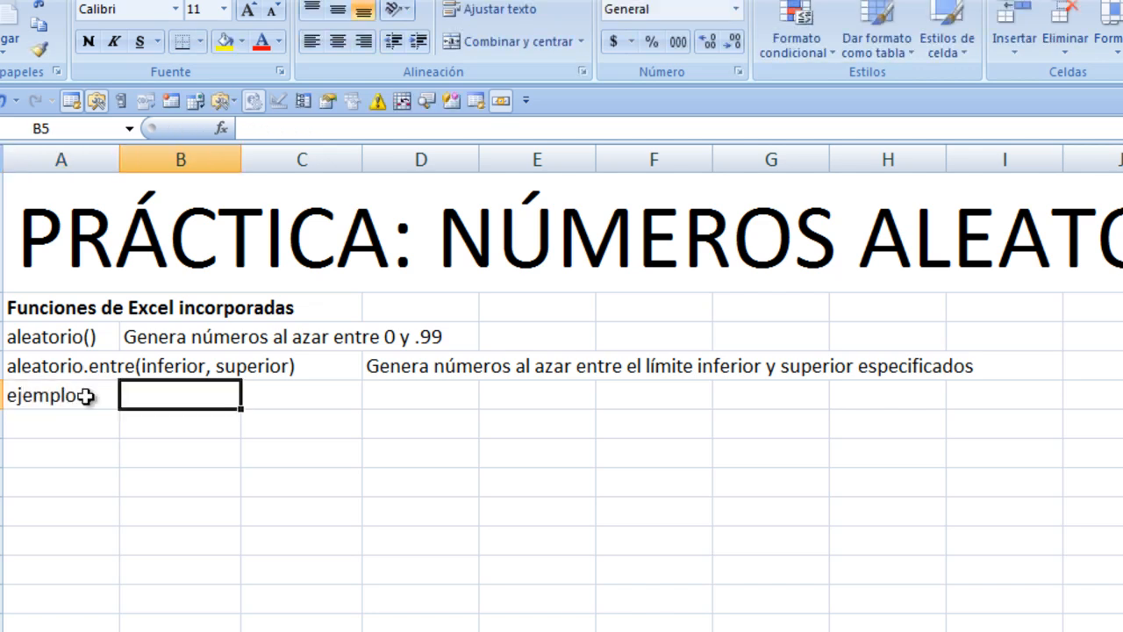
pyautogui.write('Generar')
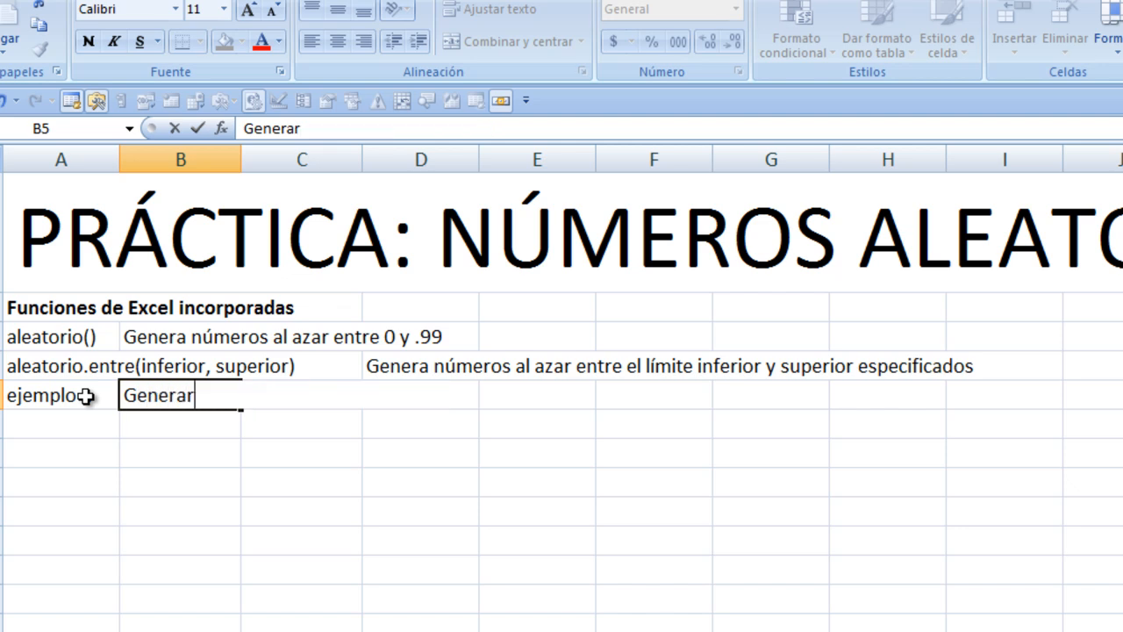
pyautogui.press('Return')
pyautogui.write('0 y 1')
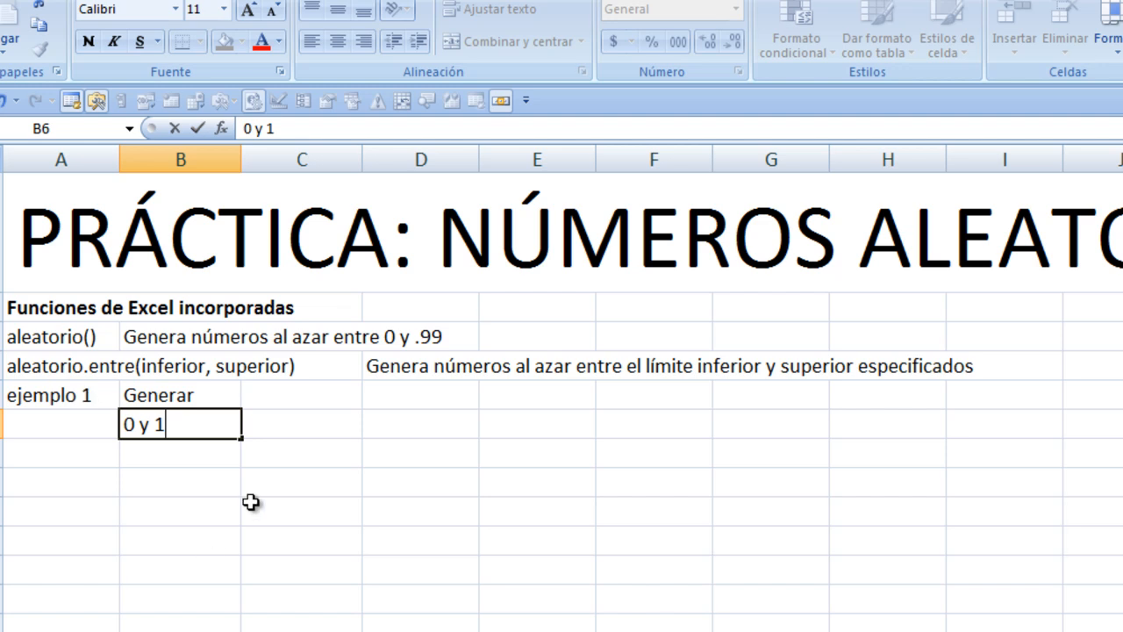
# Enter the formula =aleatorio() in C6, beside the "0 y 1" label.
pyautogui.click(302, 432)
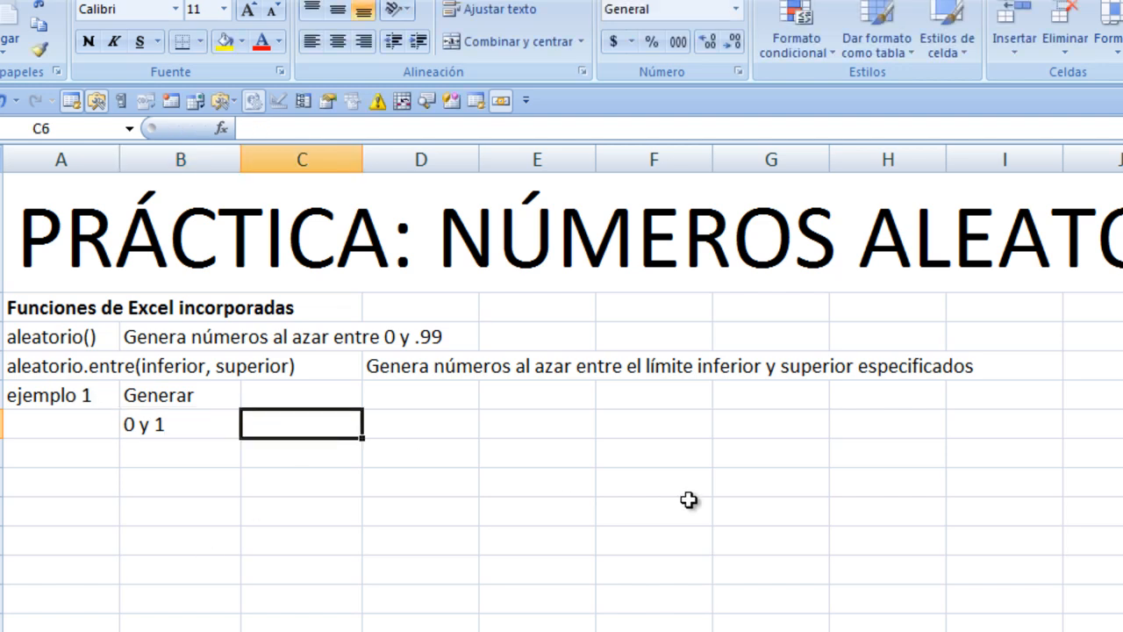
pyautogui.write('=')
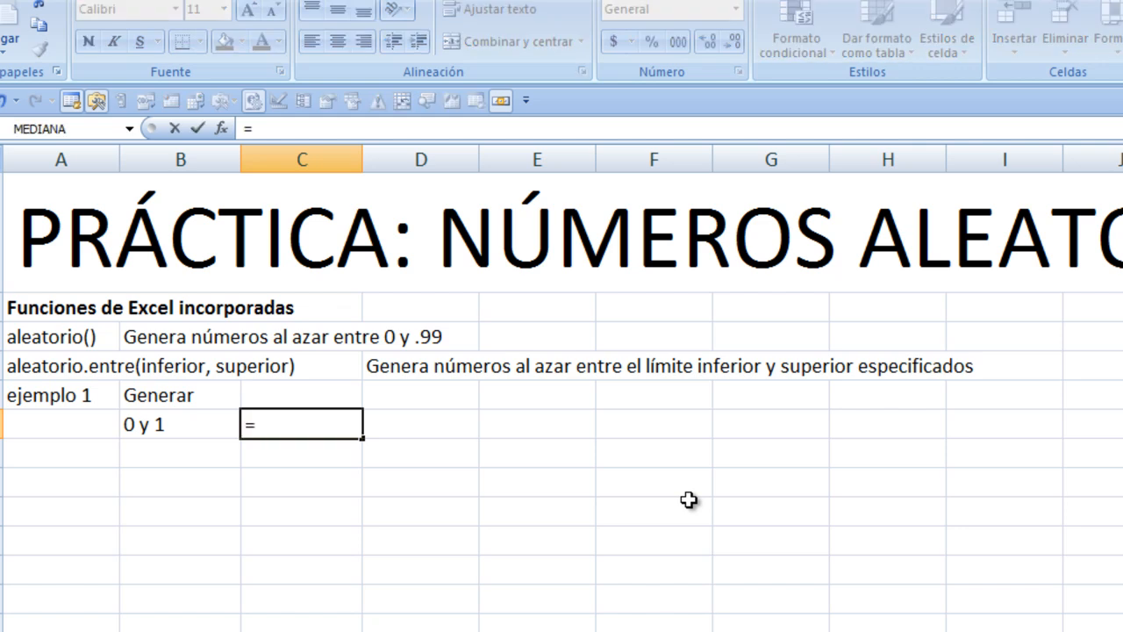
pyautogui.write('a')
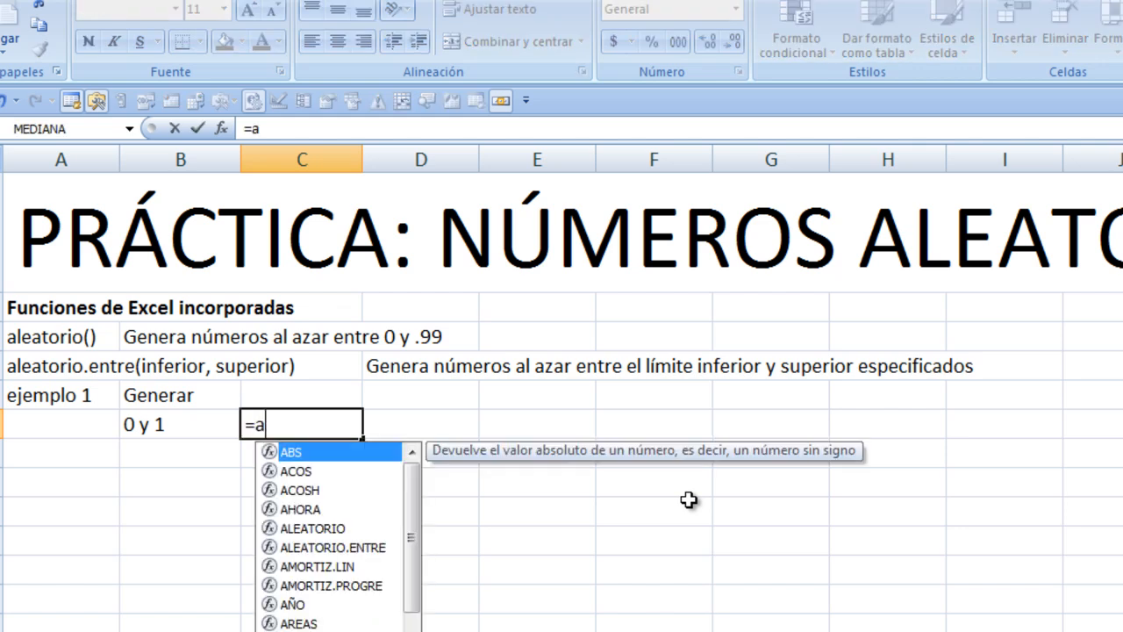
pyautogui.write('leatorio()')
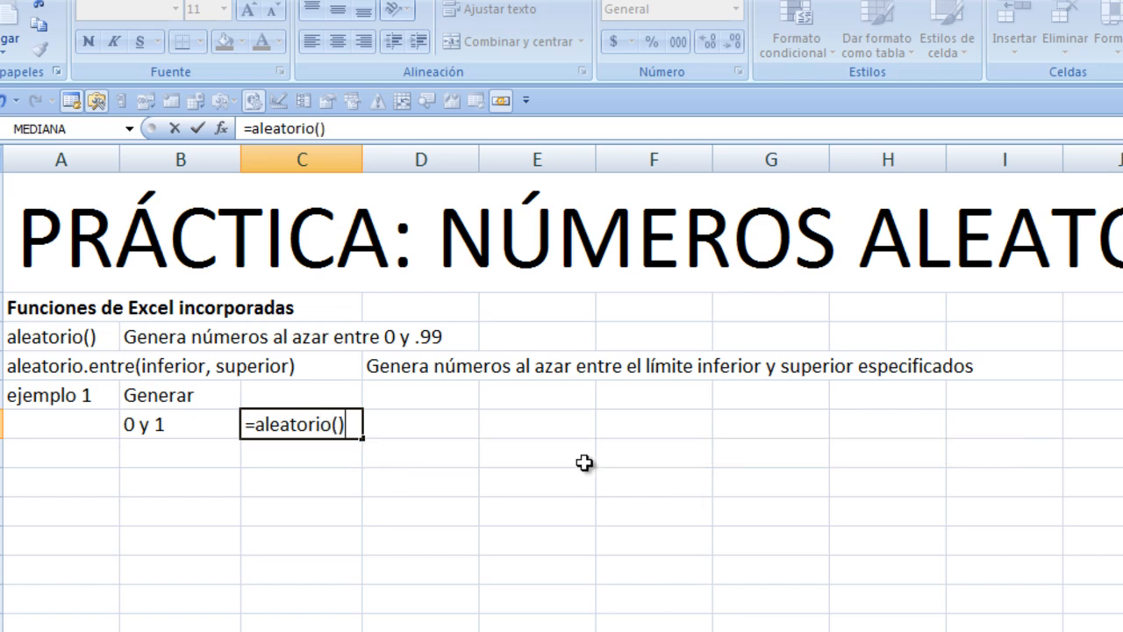
pyautogui.press('Return')
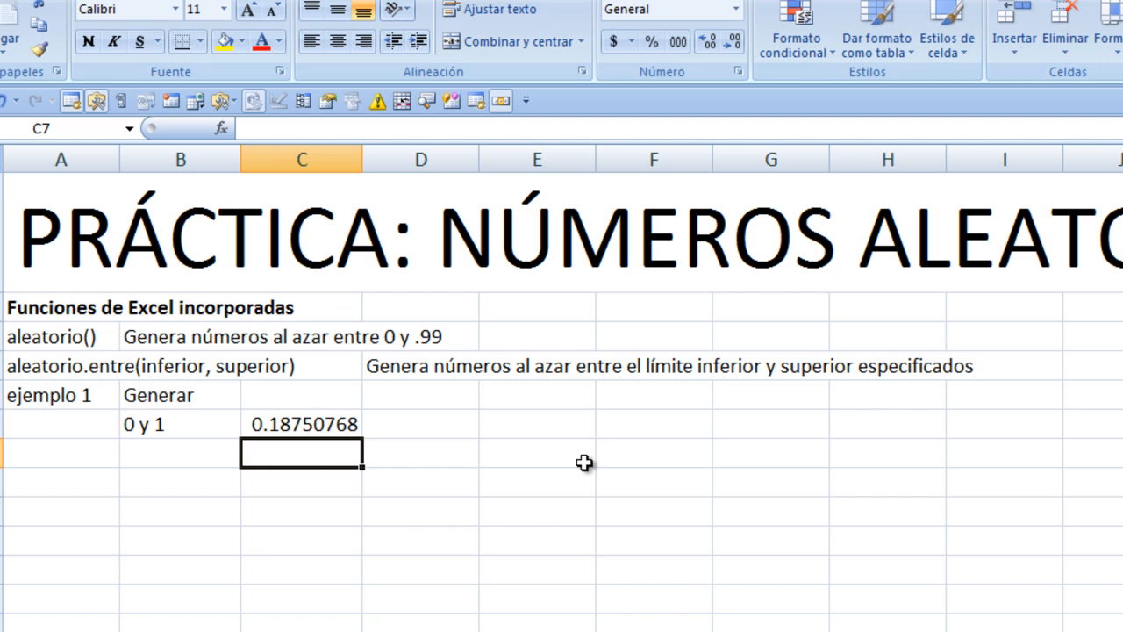
# Recalculate the worksheet repeatedly to examine how the random number in C6 changes.
pyautogui.press('F9')
pyautogui.press('F9')
pyautogui.press('F9')
pyautogui.press('F9')
pyautogui.press('F9')
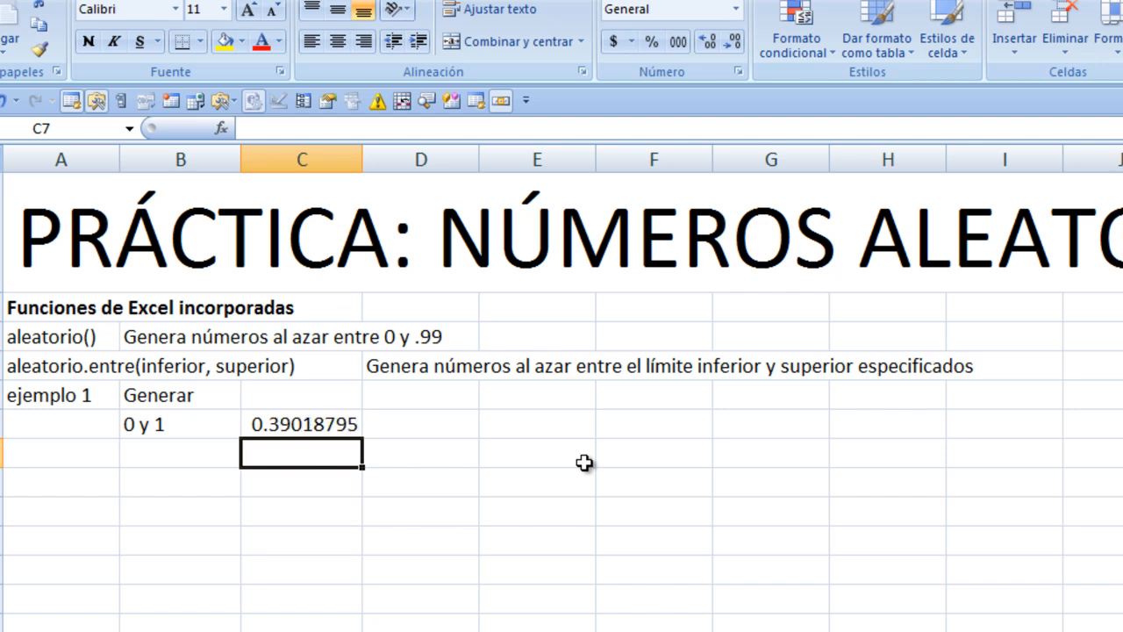
pyautogui.press('F9')
pyautogui.press('F9')
pyautogui.press('F9')
pyautogui.press('F9')
pyautogui.press('F9')
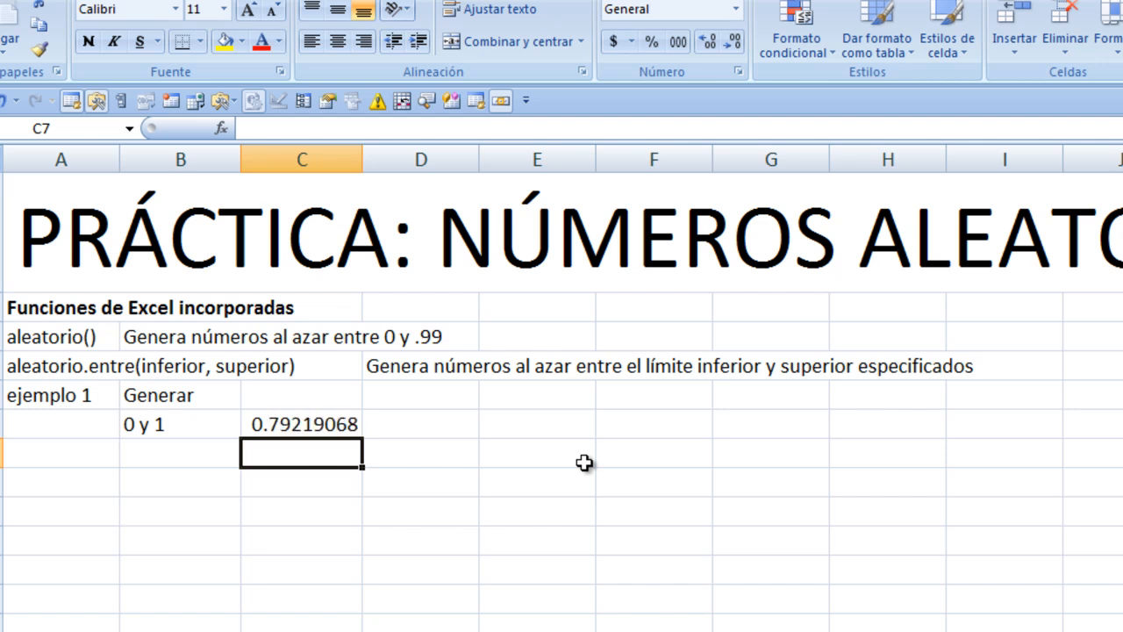
pyautogui.press('F9')
pyautogui.press('F9')
pyautogui.press('F9')
pyautogui.press('F9')
pyautogui.press('F9')
pyautogui.press('F9')
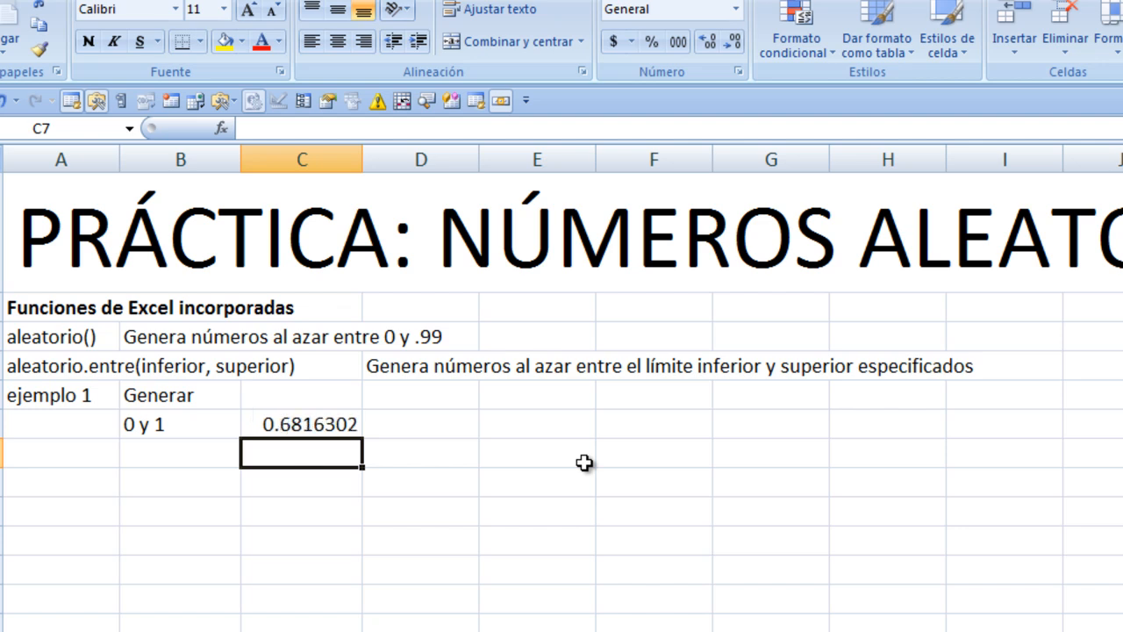
pyautogui.press('F9')
pyautogui.press('F9')
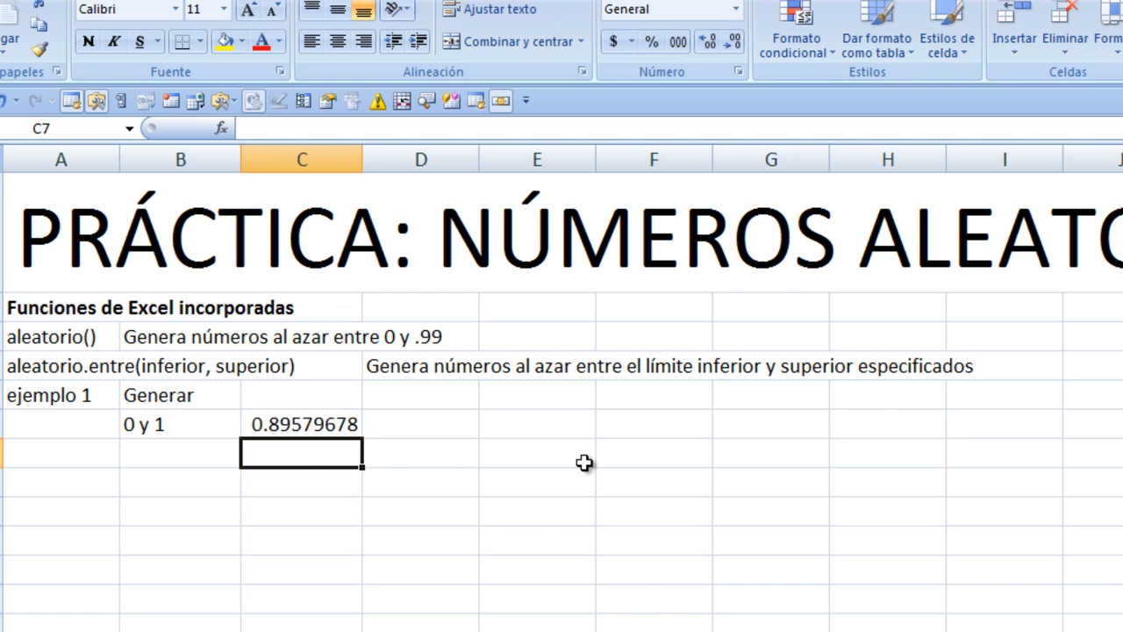
pyautogui.press('F9')
pyautogui.press('F9')
pyautogui.press('F9')
pyautogui.click(204, 455)
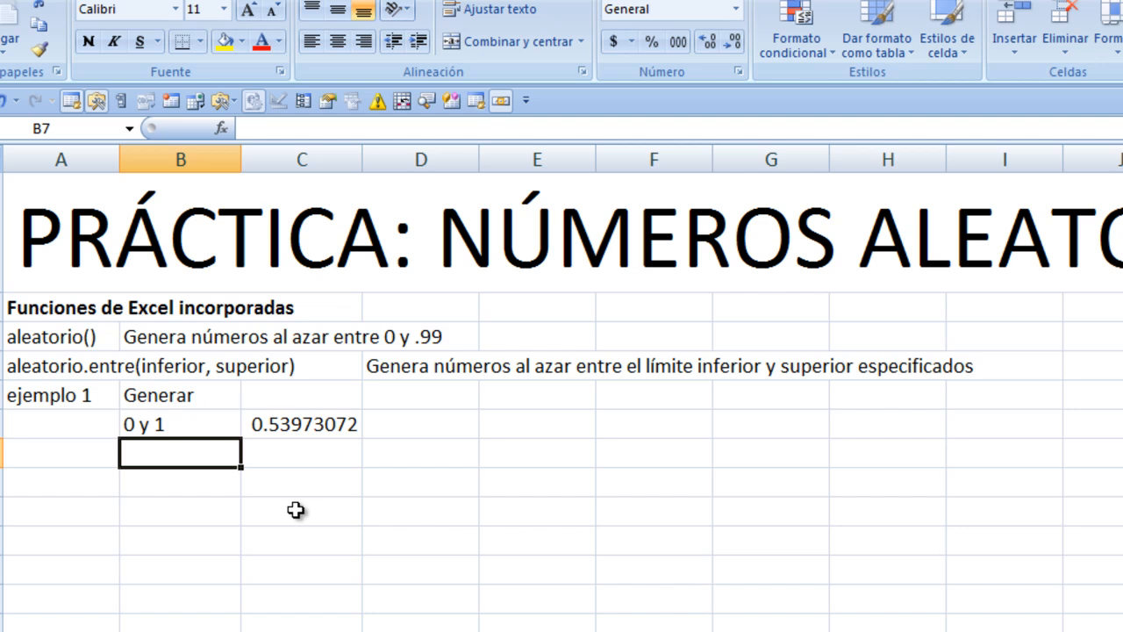
pyautogui.write('-100')
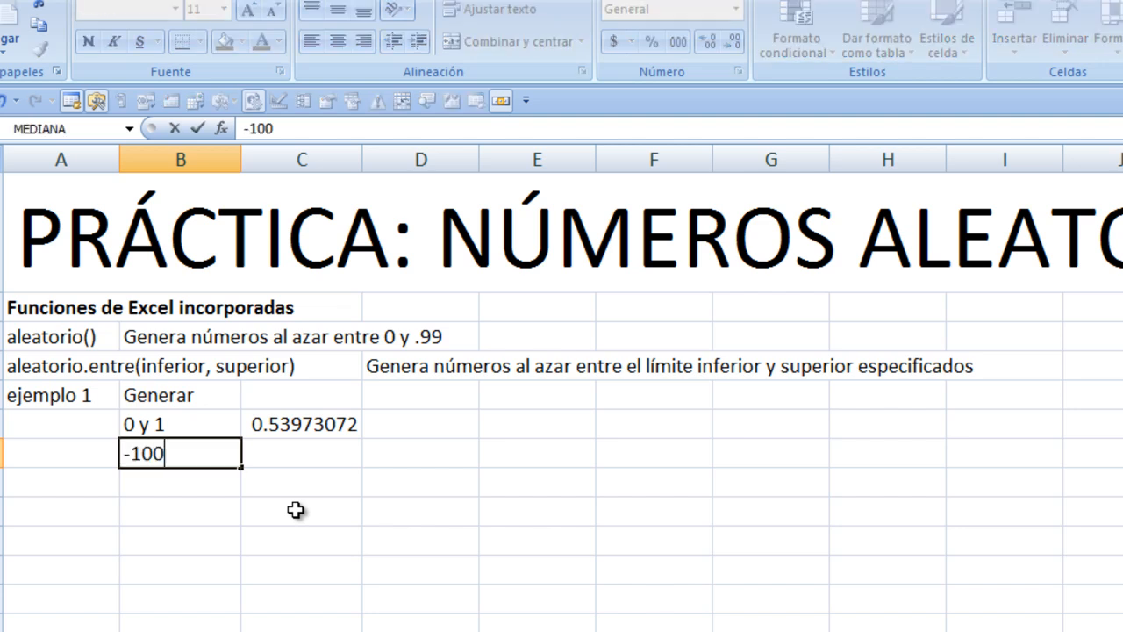
pyautogui.write(' a 100')
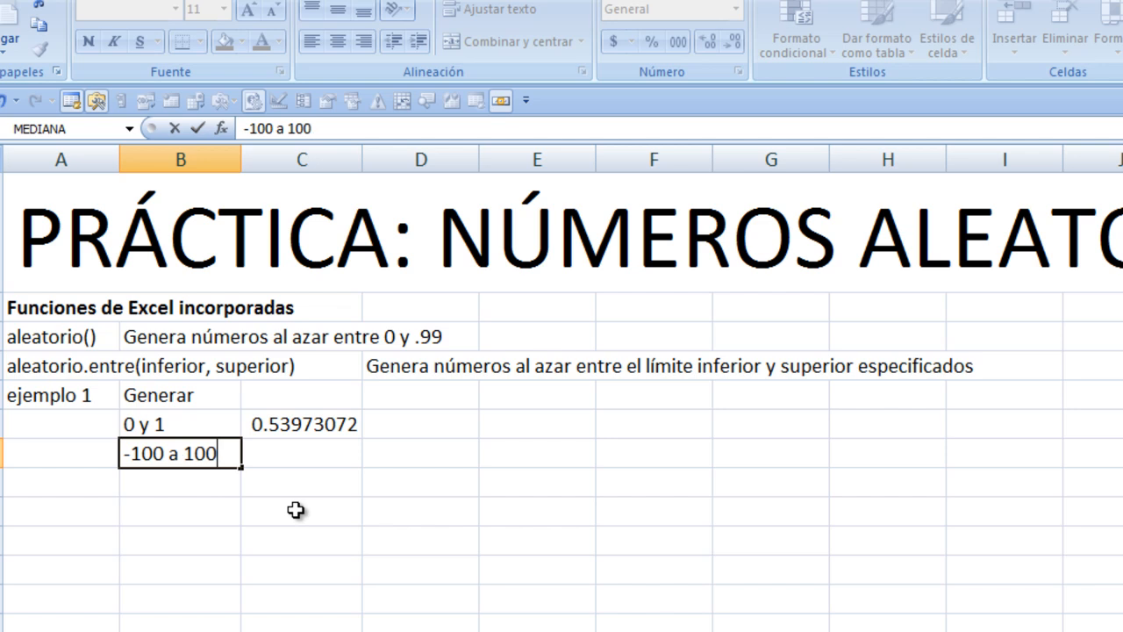
pyautogui.press('Return')
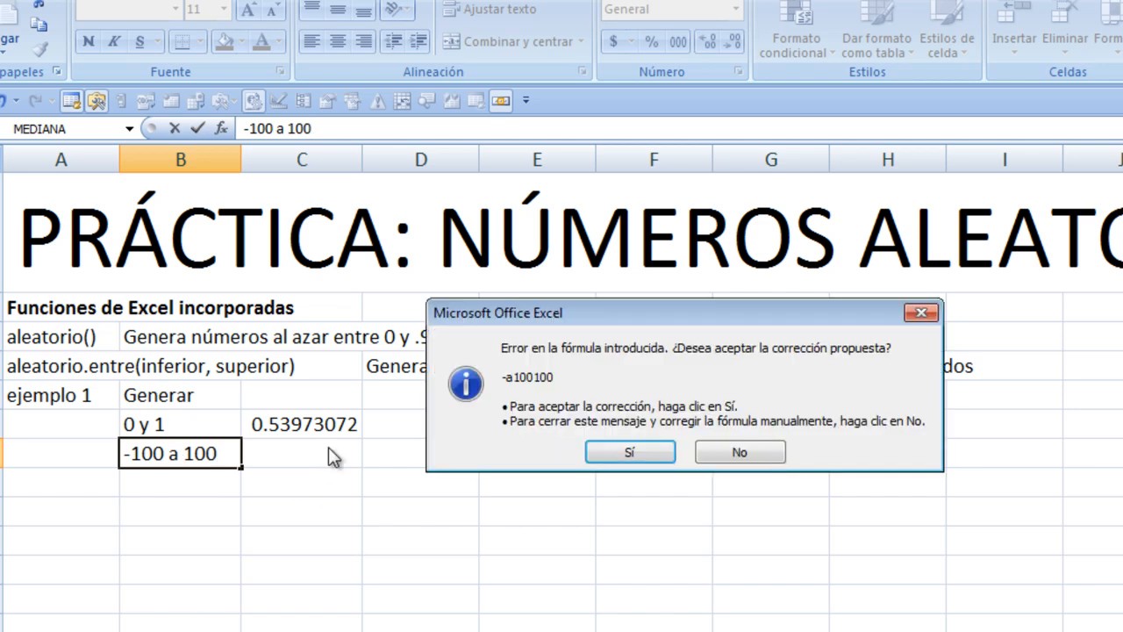
pyautogui.press('Escape')
pyautogui.press('Escape')
pyautogui.press('Escape')
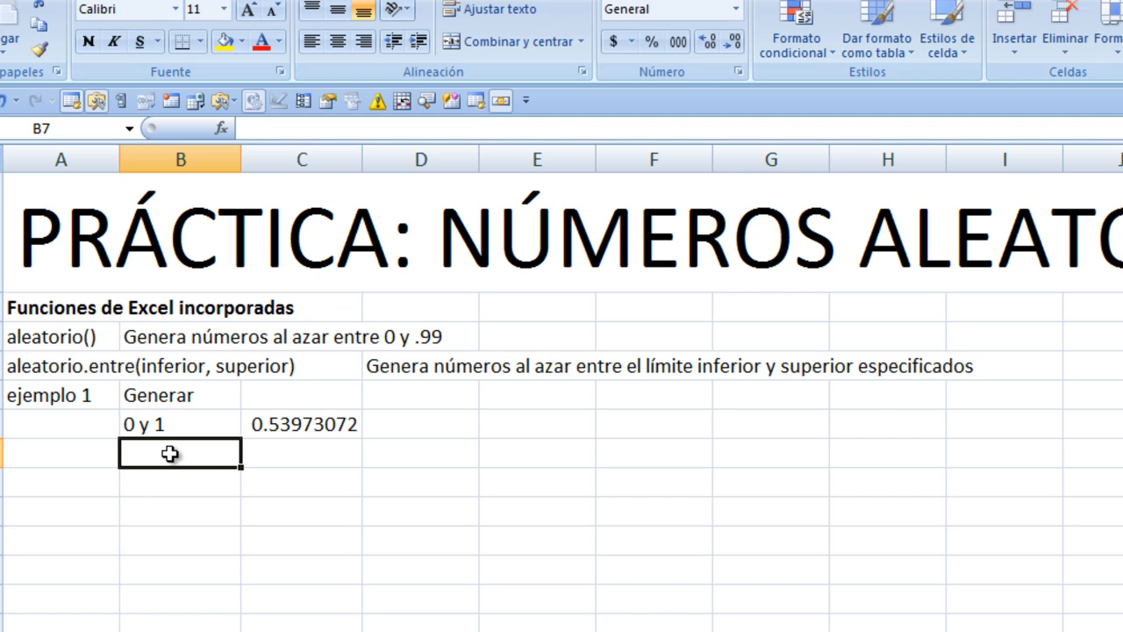
# Enter the range label "-100 y 100" in B7 as text, using a leading apostrophe.
pyautogui.write("'")
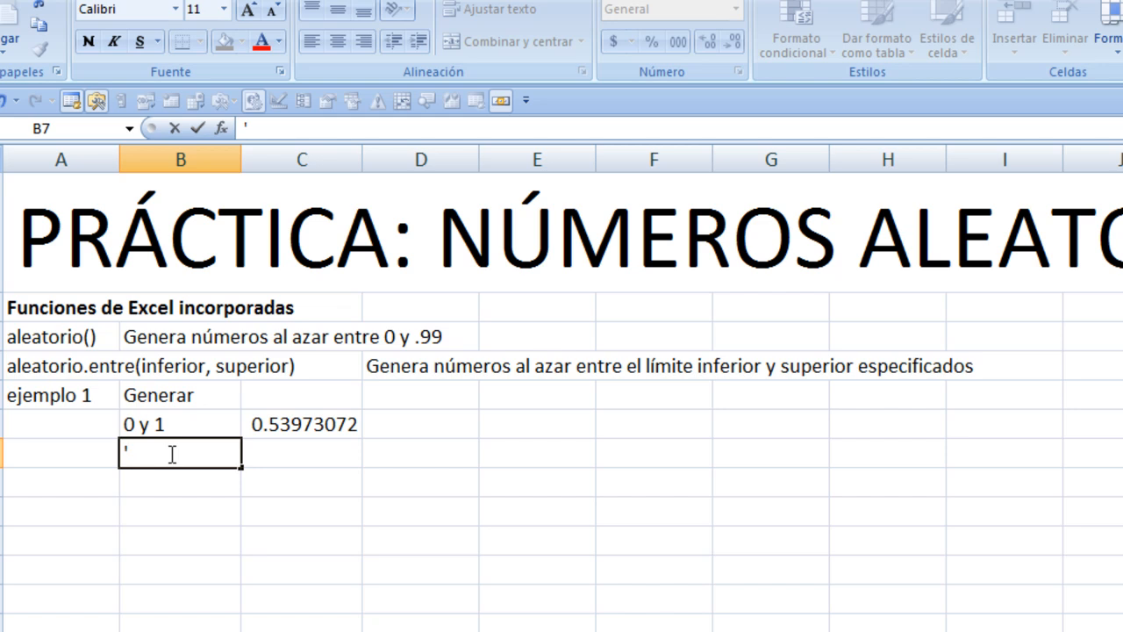
pyautogui.write('100 y')
pyautogui.press('BackSpace')
pyautogui.press('BackSpace')
pyautogui.press('BackSpace')
pyautogui.press('BackSpace')
pyautogui.press('BackSpace')
pyautogui.write('-100 y 100')
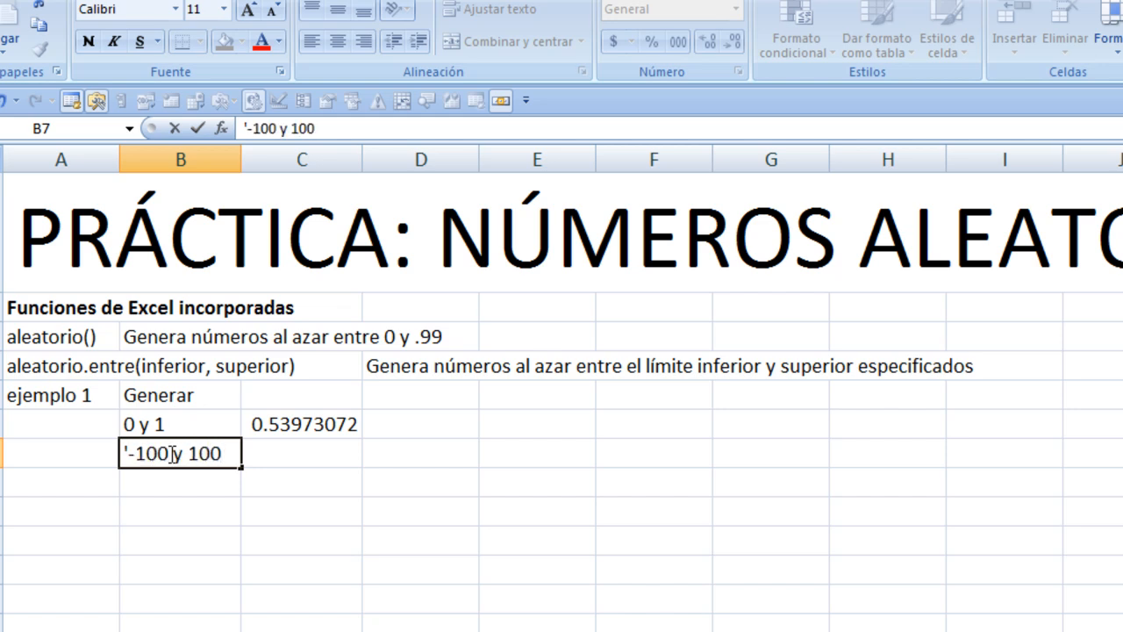
# Enter the formula =aleatorio.entre(-100,100) in C7, beside the "-100 y 100" label.
pyautogui.click(282, 446)
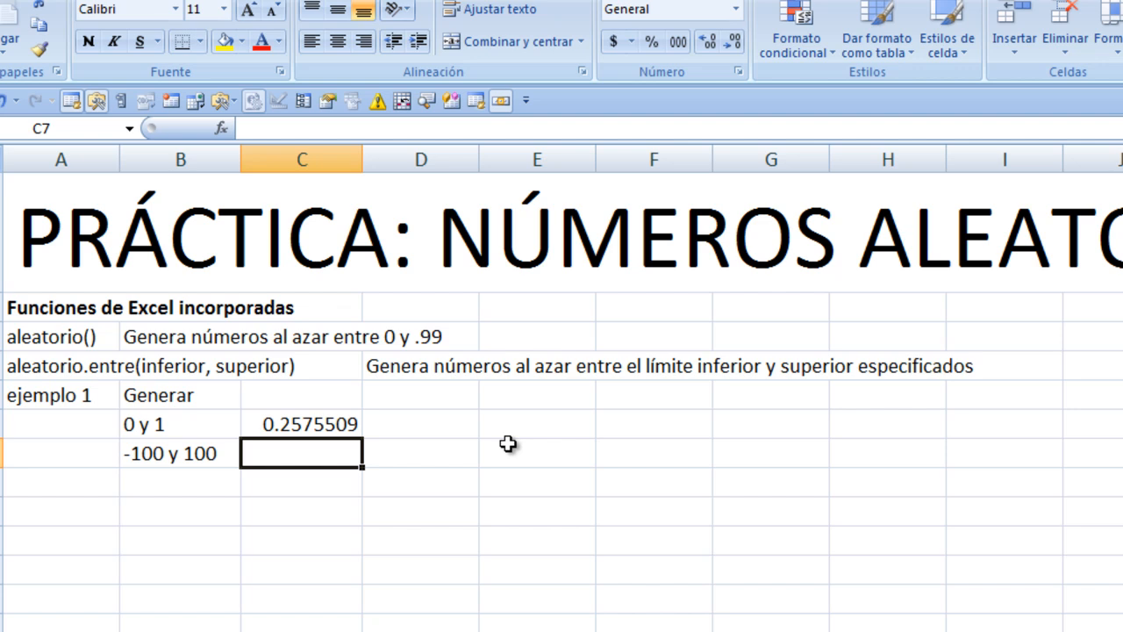
pyautogui.write('=')
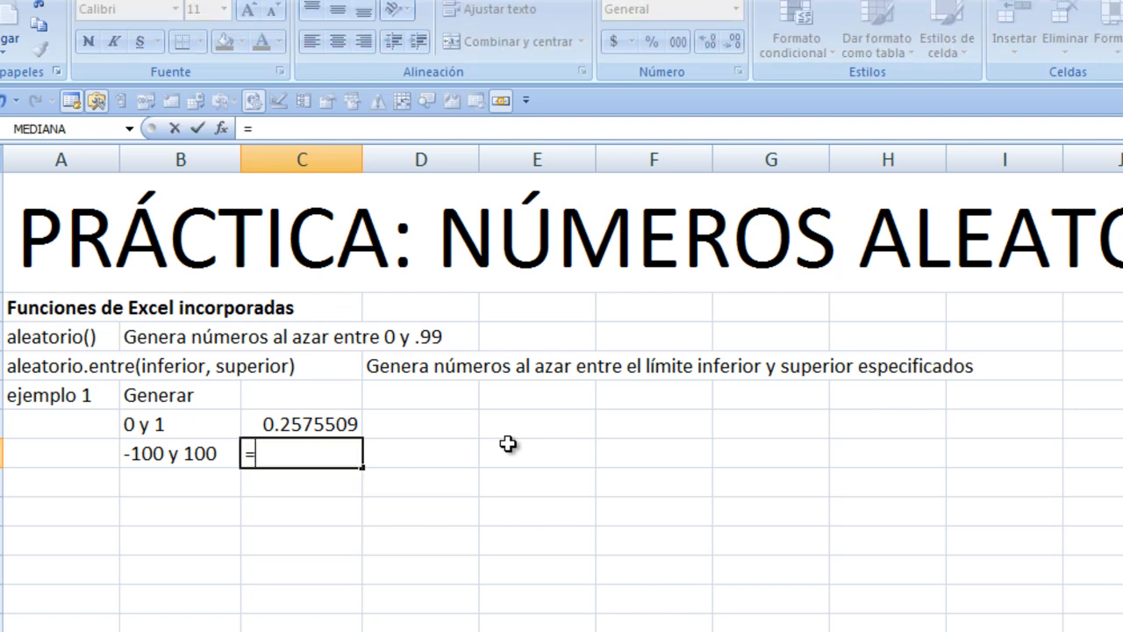
pyautogui.write('alea')
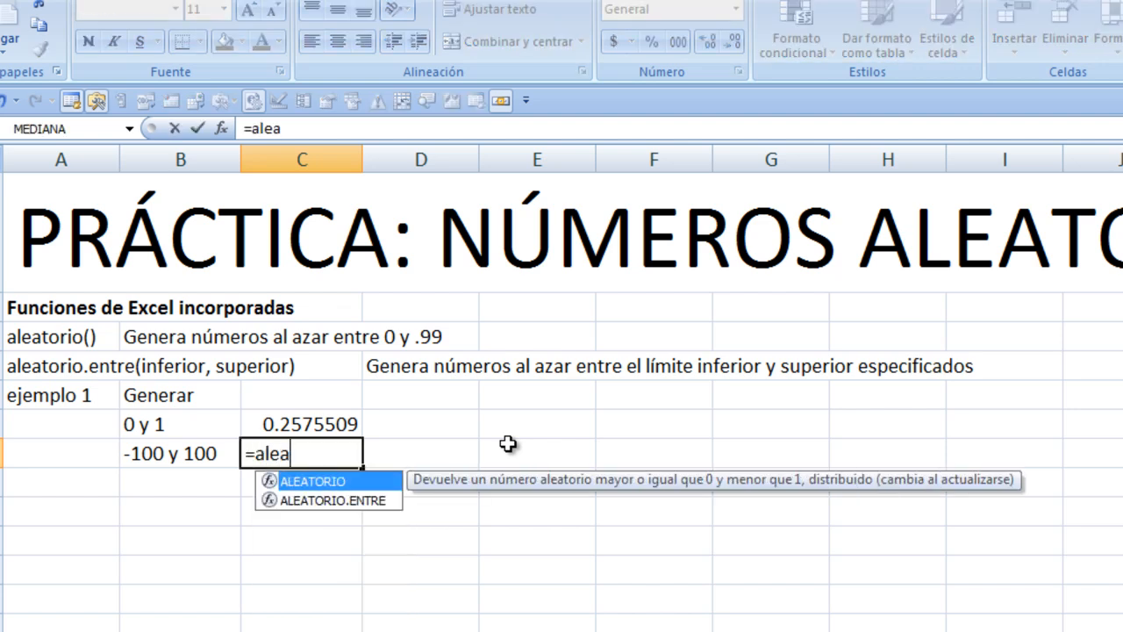
pyautogui.write('torio')
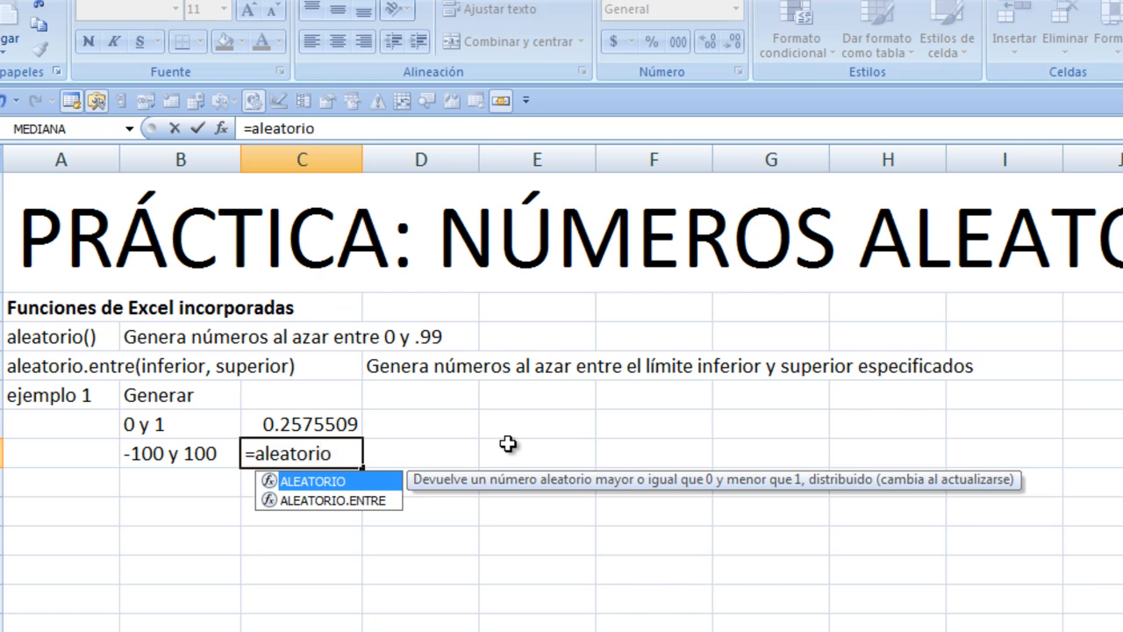
pyautogui.write('.')
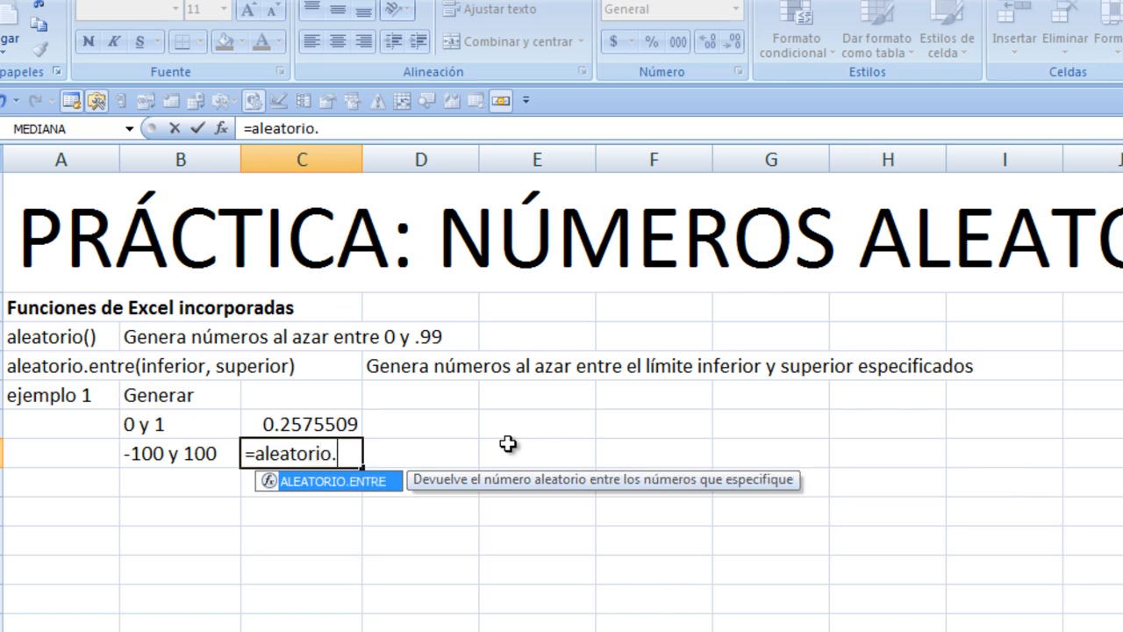
pyautogui.write('entre')
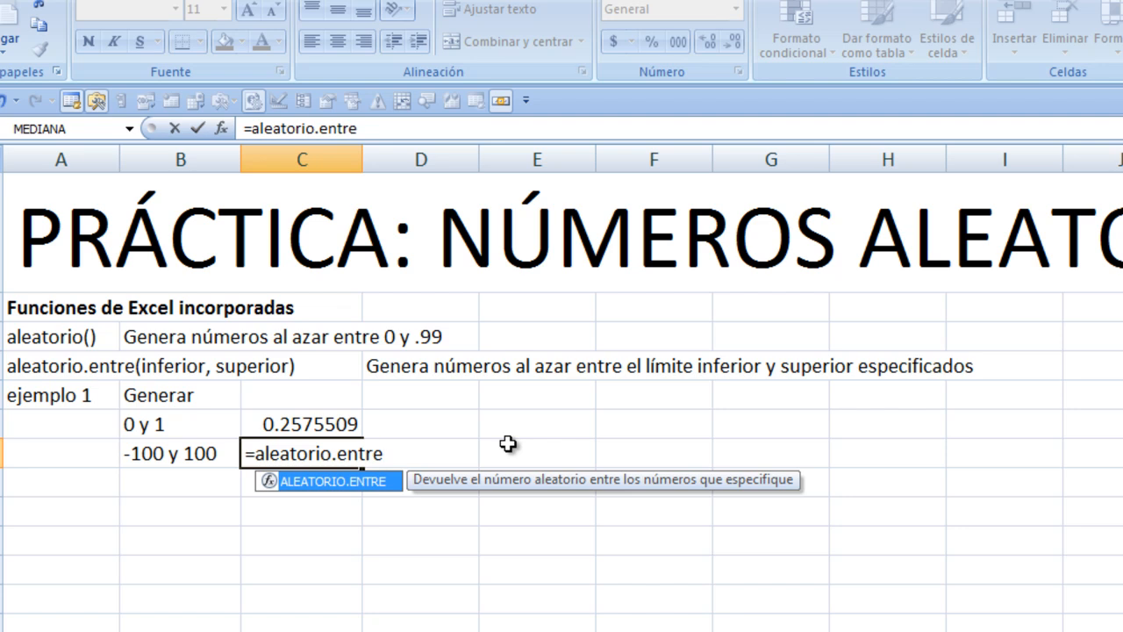
pyautogui.write('(-')
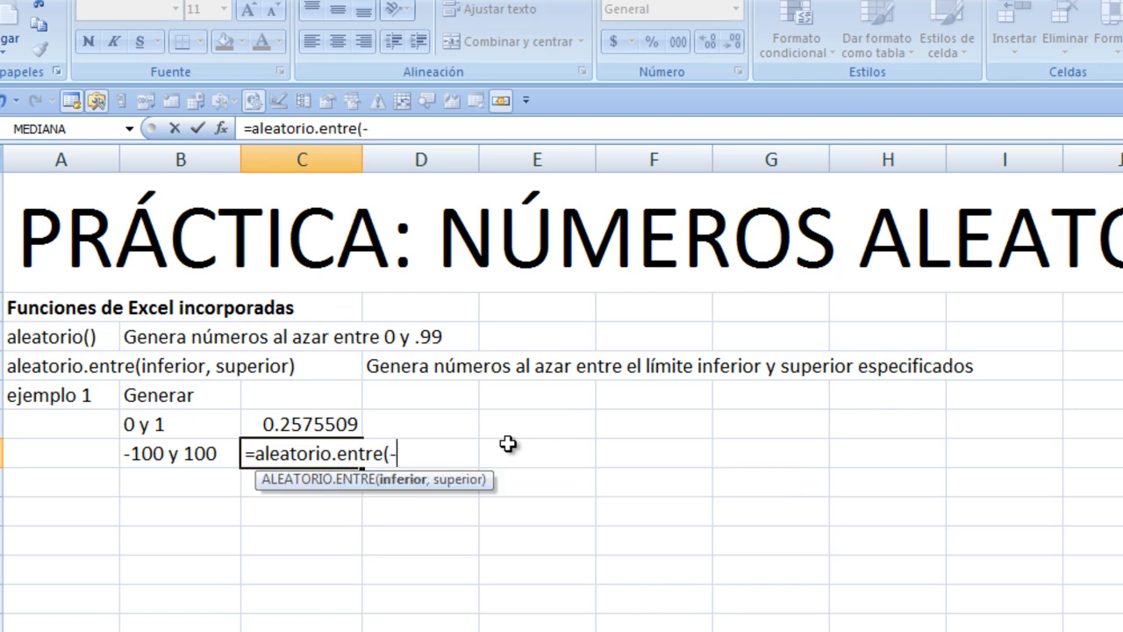
pyautogui.write('100')
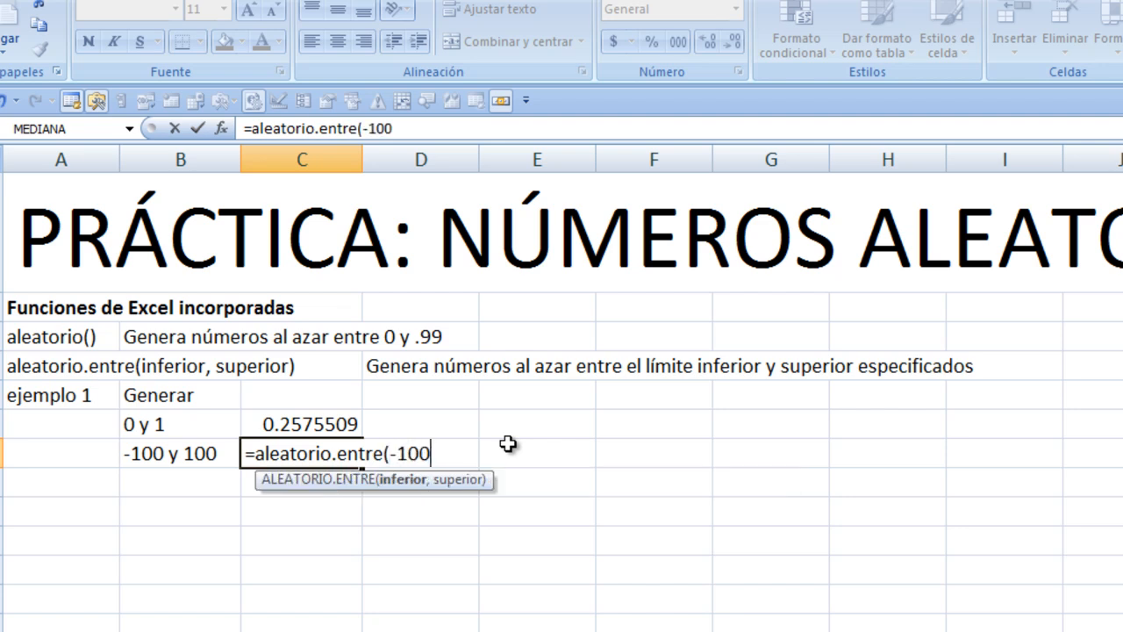
pyautogui.write(',100')
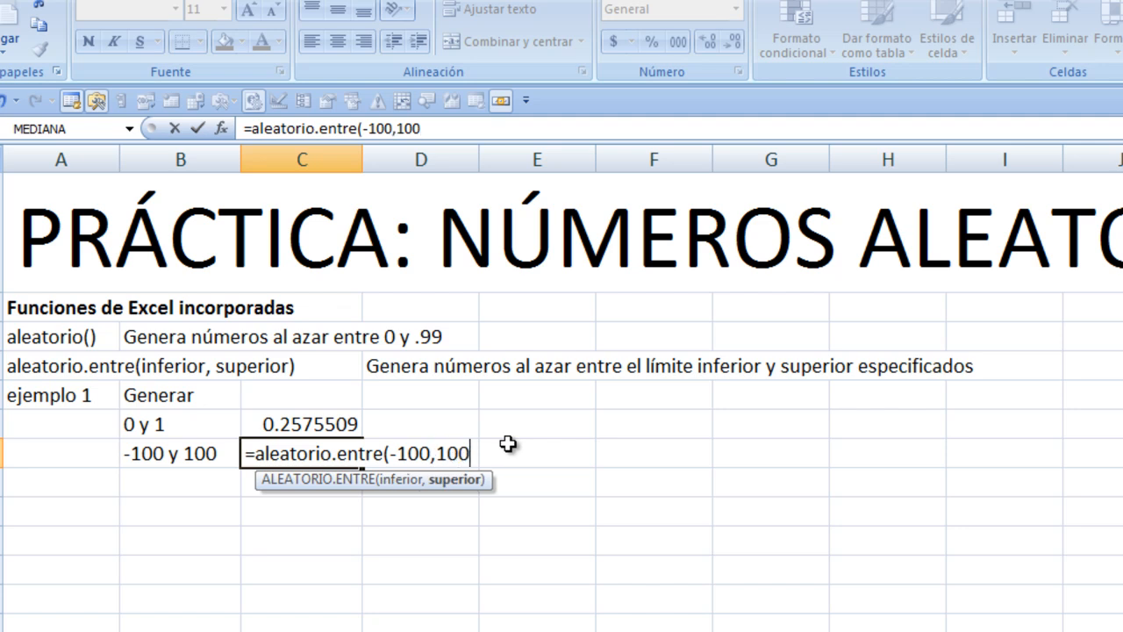
pyautogui.write(')')
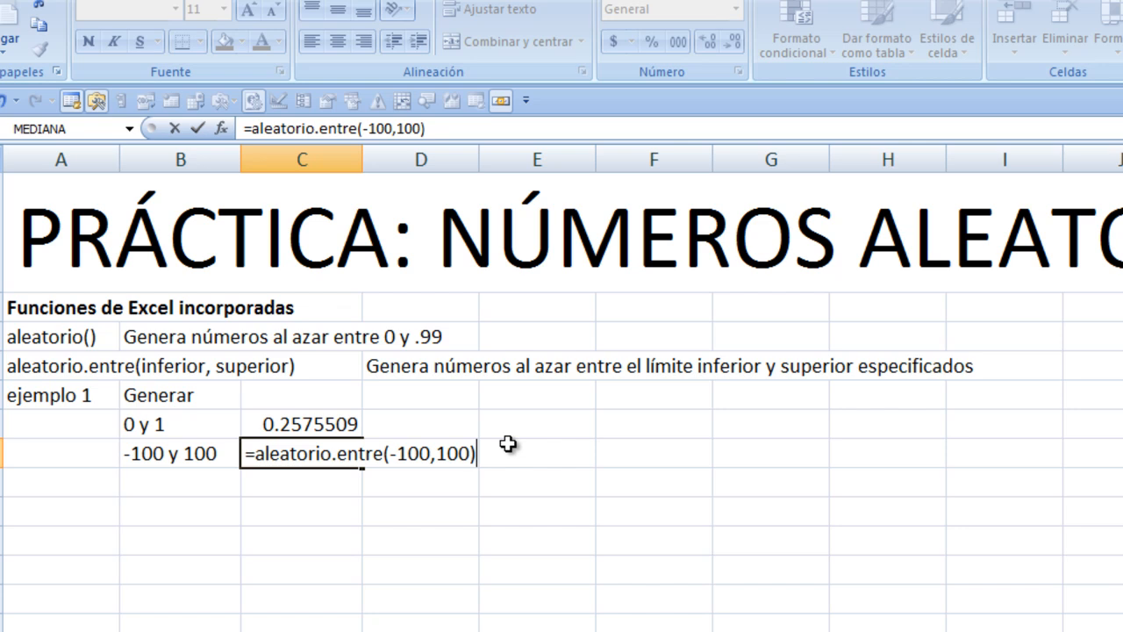
pyautogui.press('Return')
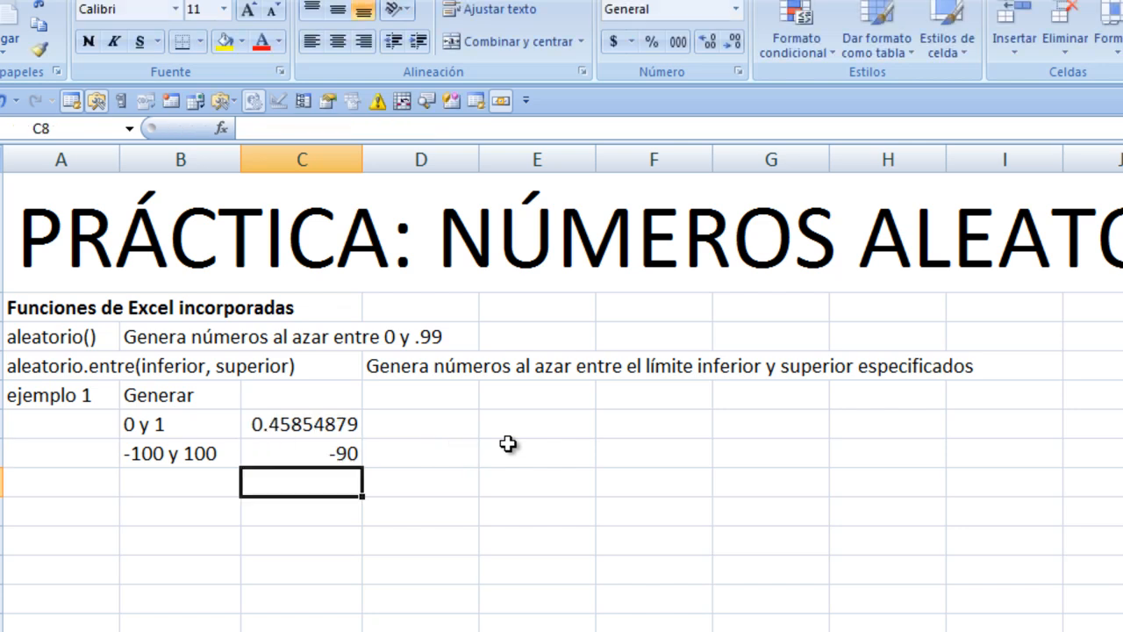
# Recalculate the worksheet repeatedly to examine the random numbers generated in C6 and C7.
pyautogui.press('F9')
pyautogui.press('F9')
pyautogui.press('F9')
pyautogui.press('F9')
pyautogui.press('F9')
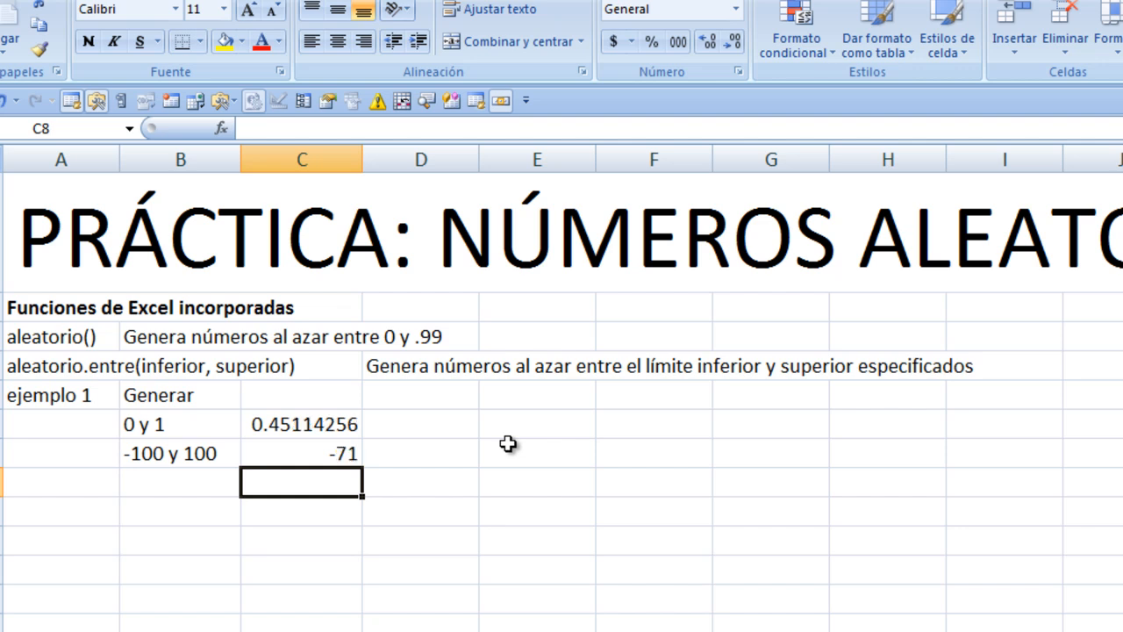
pyautogui.press('F9')
pyautogui.press('F9')
pyautogui.press('F9')
pyautogui.press('F9')
pyautogui.press('F9')
pyautogui.press('F9')
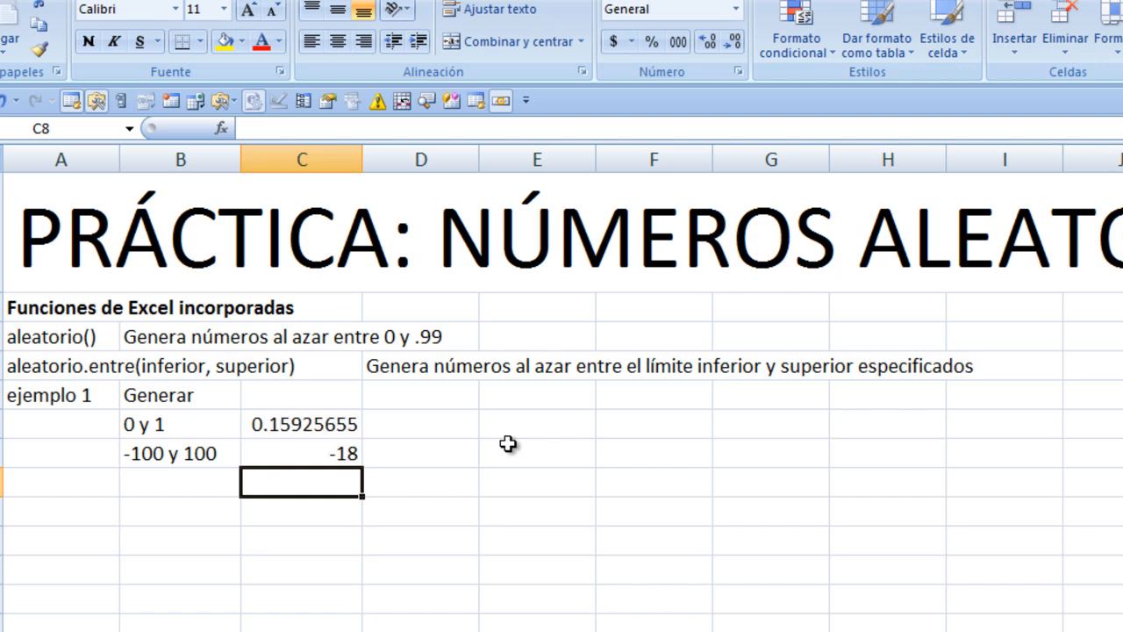
# Recalculate several more times to compare C6 and C7 with their ranges, and inspect the formula in C6.
pyautogui.press('F9')
pyautogui.press('F9')
pyautogui.press('F9')
pyautogui.press('F9')
pyautogui.press('F9')
pyautogui.press('F9')
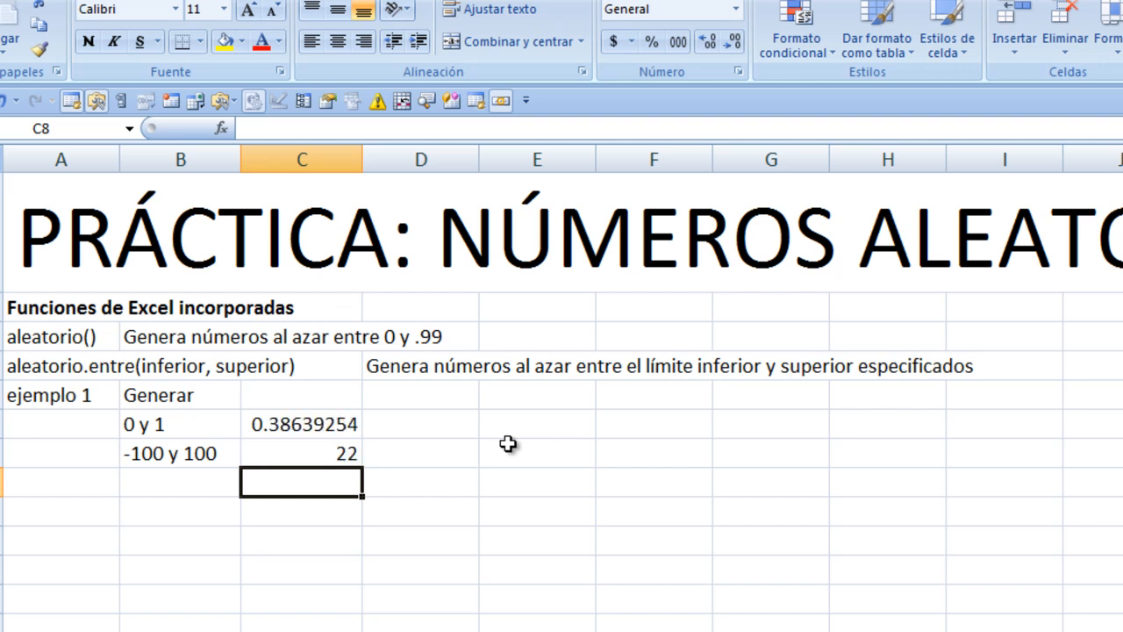
pyautogui.click(336, 430)
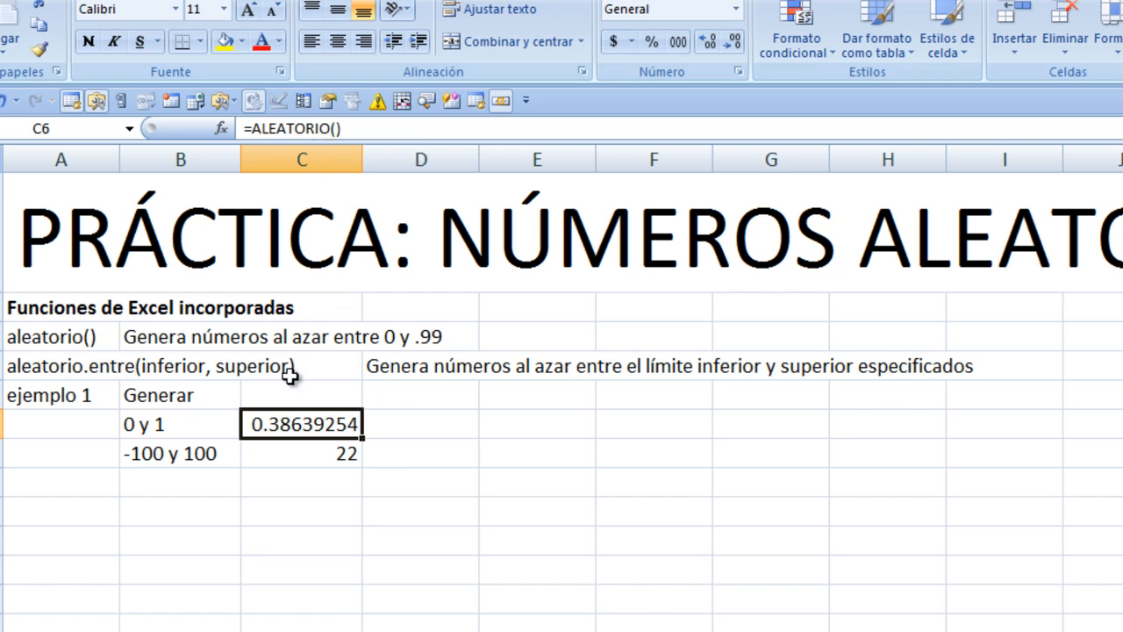
# Enter the formula =aleatorio()*2 in D6, beside the random number for the "0 y 1" range.
pyautogui.click(429, 427)
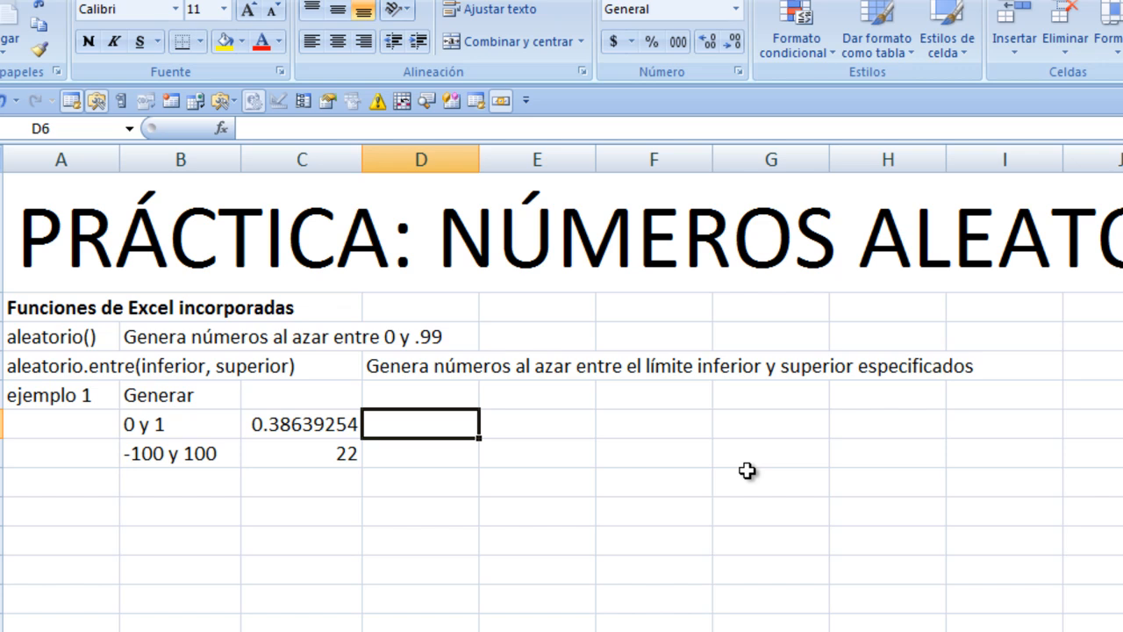
pyautogui.write('=')
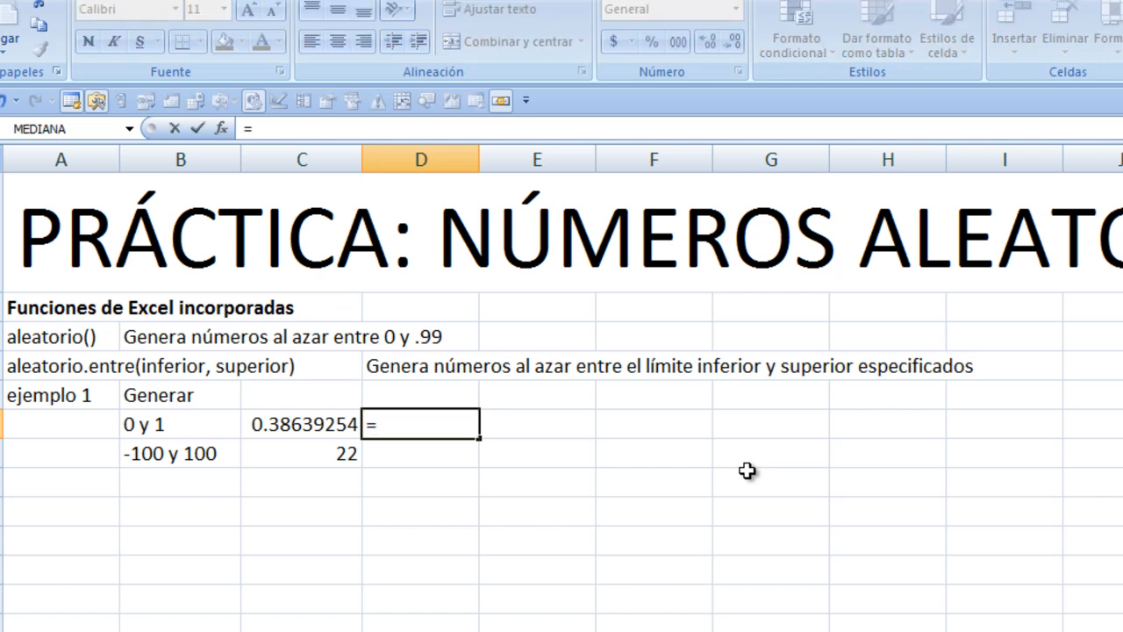
pyautogui.write('aleat')
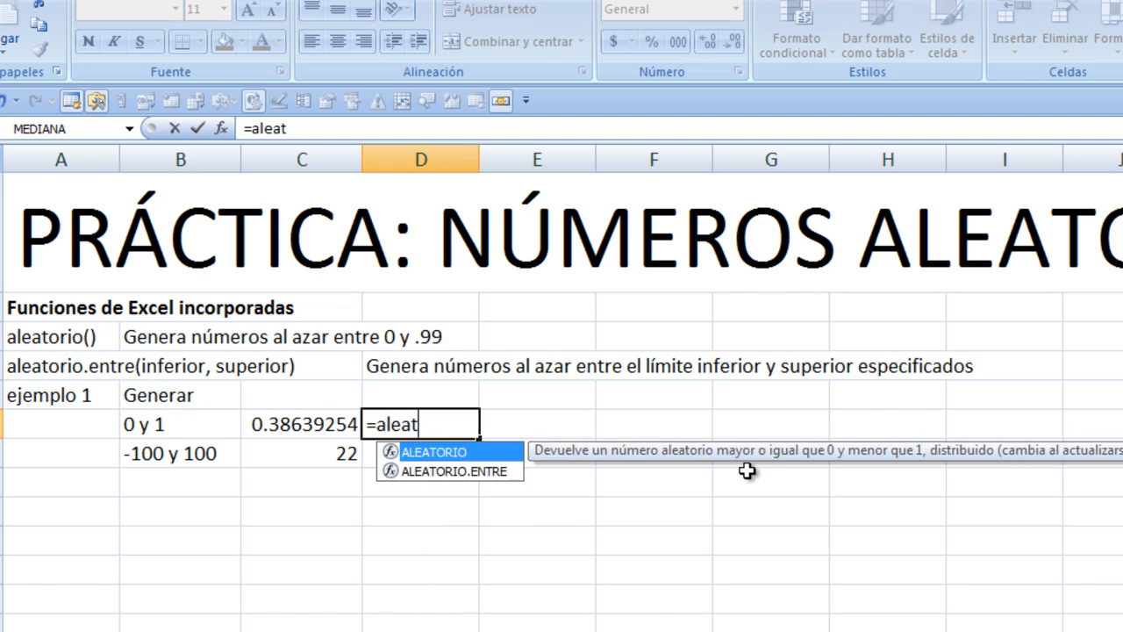
pyautogui.write('orio()')
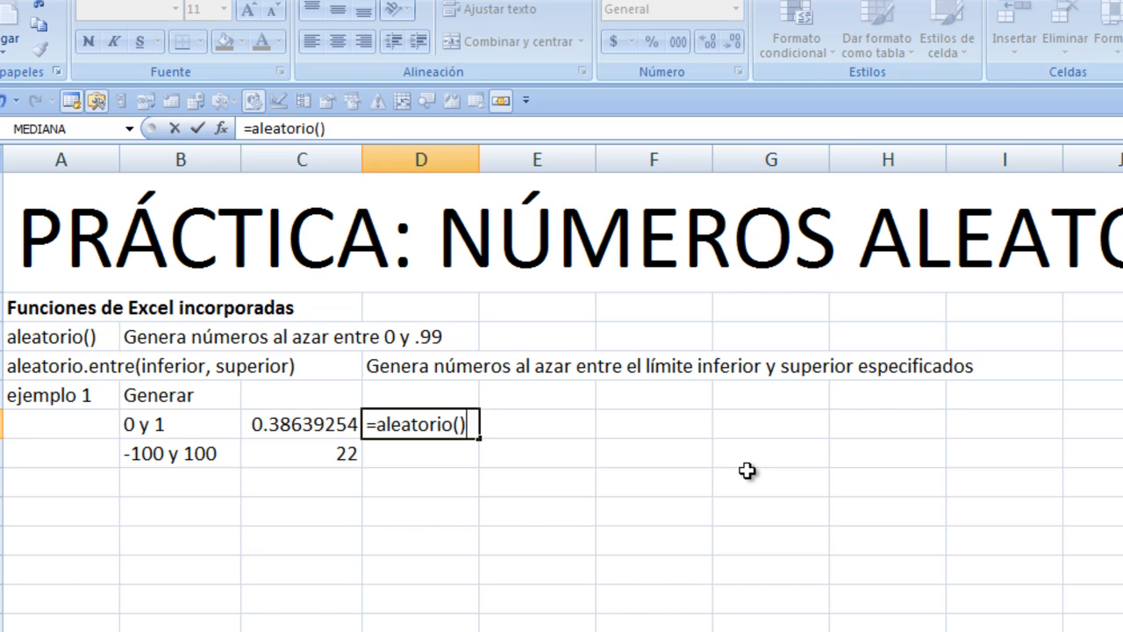
pyautogui.write('*2')
pyautogui.press('Return')
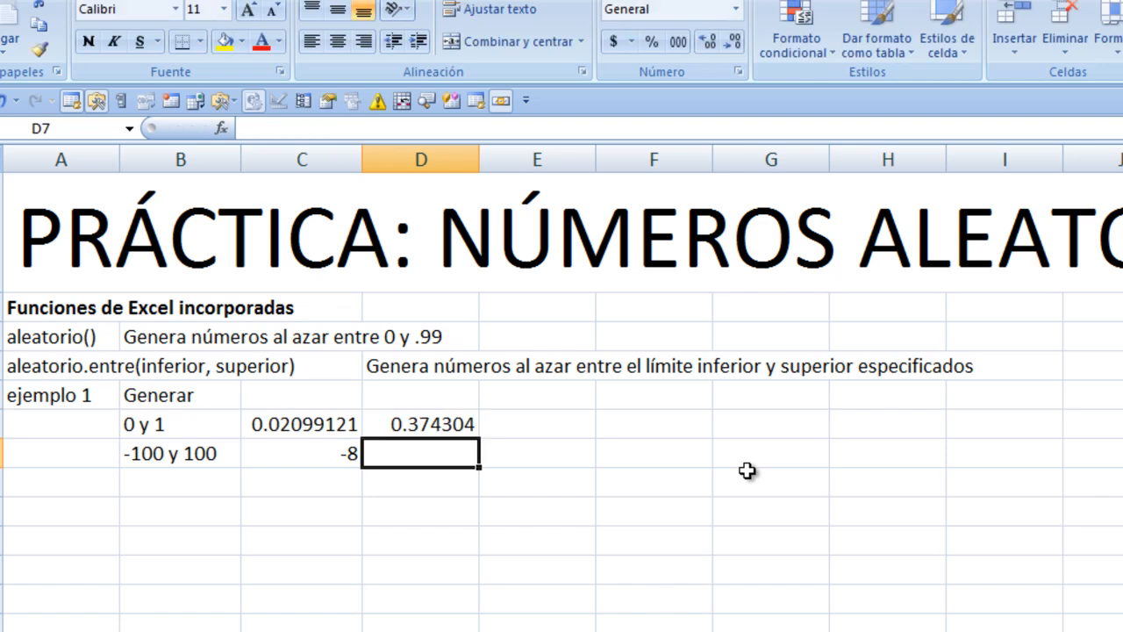
# Recalculate the worksheet repeatedly to examine the range of values produced by the doubled random number in D6.
pyautogui.press('F9')
pyautogui.press('F9')
pyautogui.press('F9')
pyautogui.press('F9')
pyautogui.press('F9')
pyautogui.press('F9')
pyautogui.press('F9')
pyautogui.press('F9')
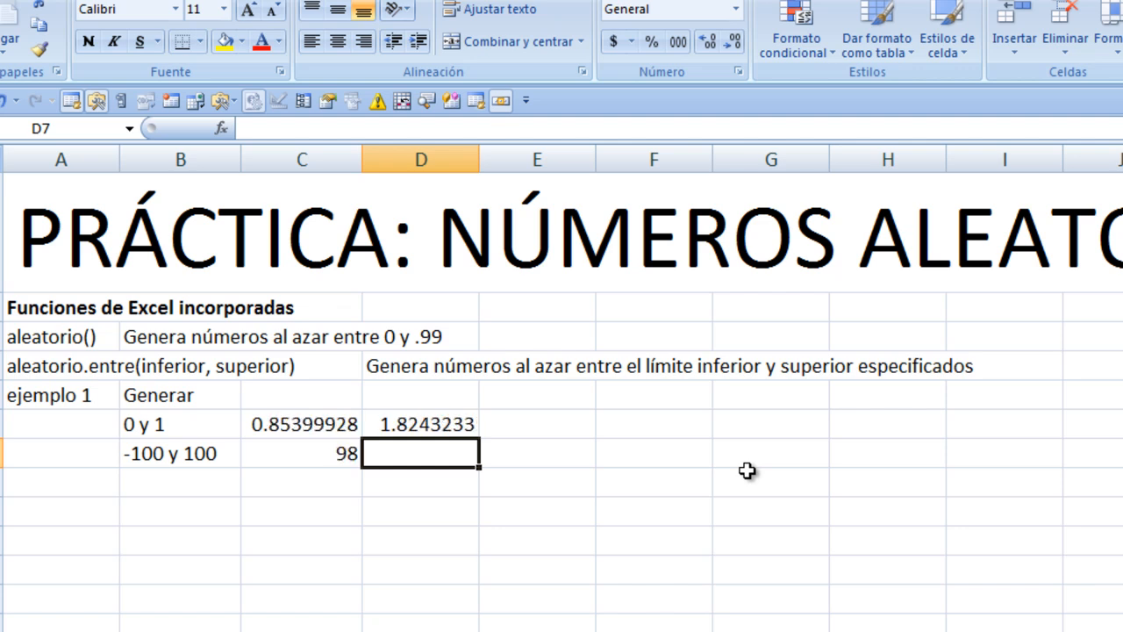
# Wrap the formula in D6 in the ENTERO function so that it reads =entero(ALEATORIO()*2).
pyautogui.click(439, 426)
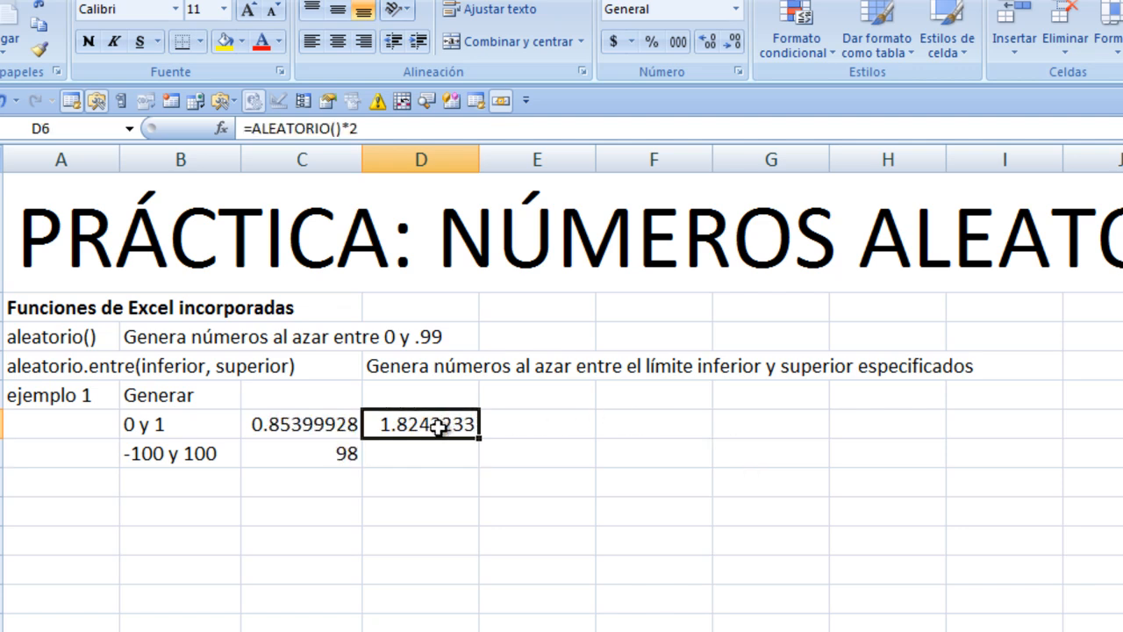
pyautogui.click(255, 129)
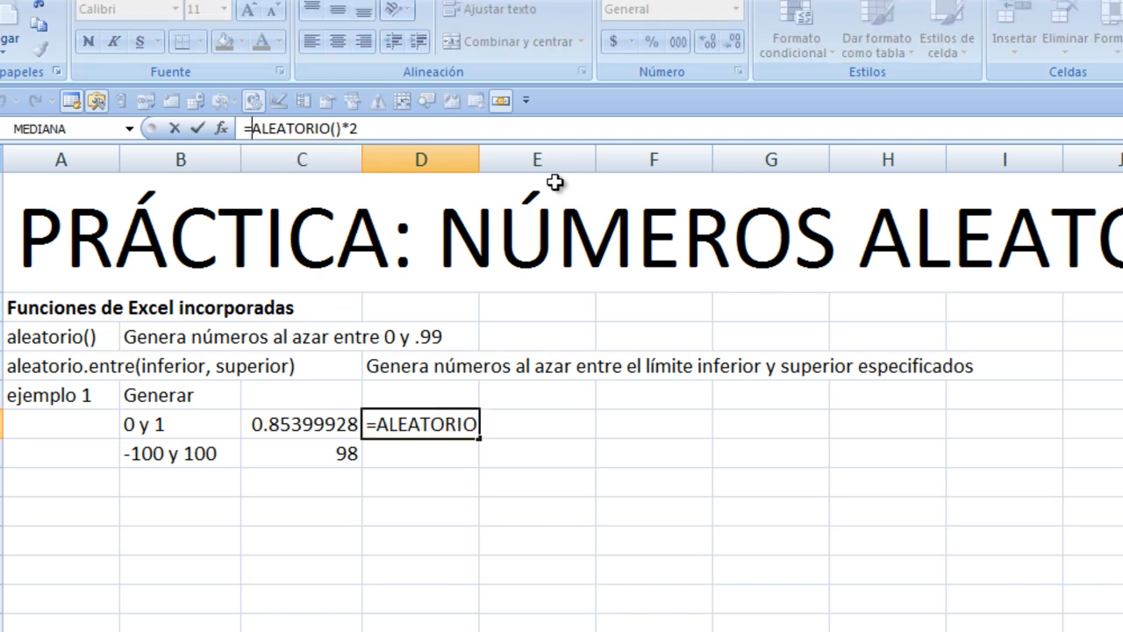
pyautogui.write('entero')
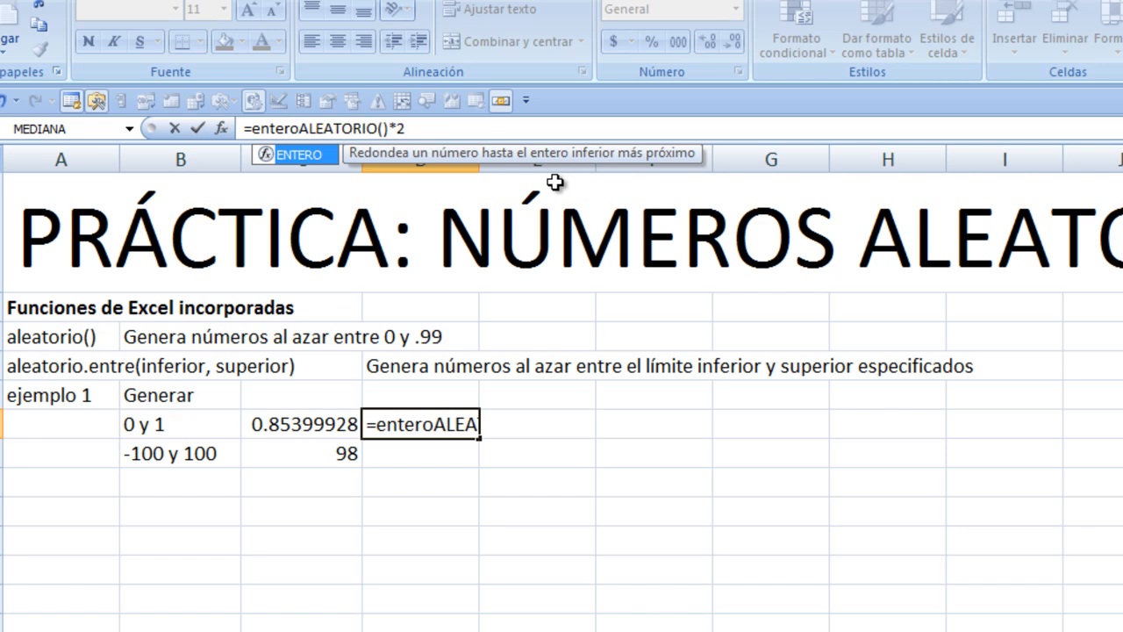
pyautogui.write('(')
pyautogui.click(438, 125)
pyautogui.write(')')
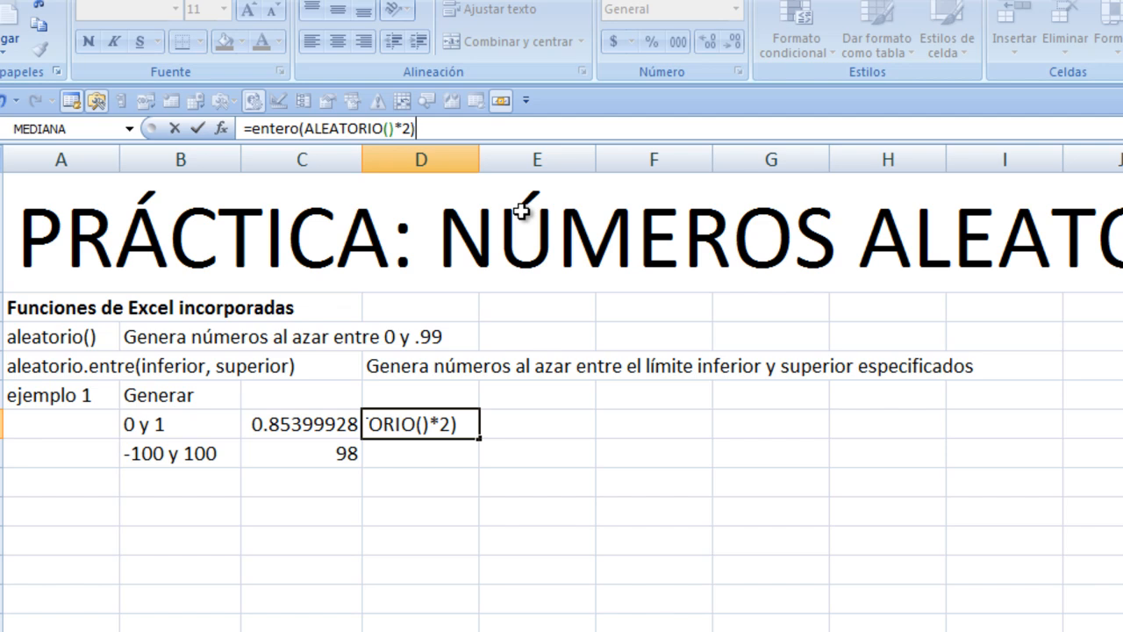
pyautogui.press('Return')
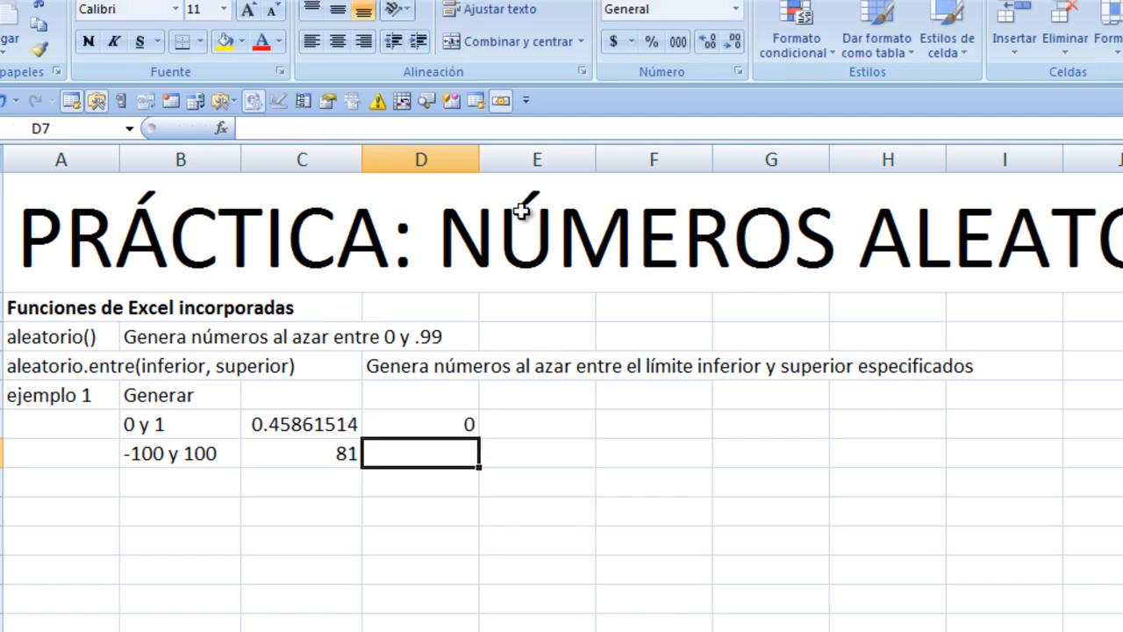
# Recalculate the worksheet repeatedly to examine the whole numbers that the ENTERO formula in D6 generates.
pyautogui.press('F9')
pyautogui.press('F9')
pyautogui.press('F9')
pyautogui.press('F9')
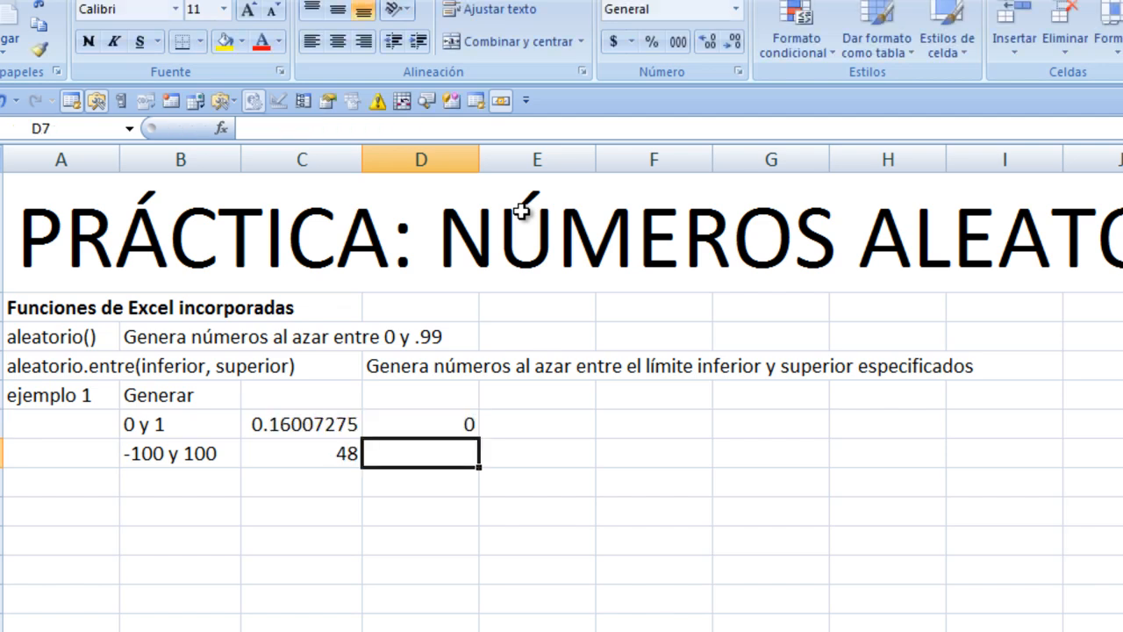
pyautogui.press('F9')
pyautogui.press('F9')
pyautogui.press('F9')
pyautogui.press('F9')
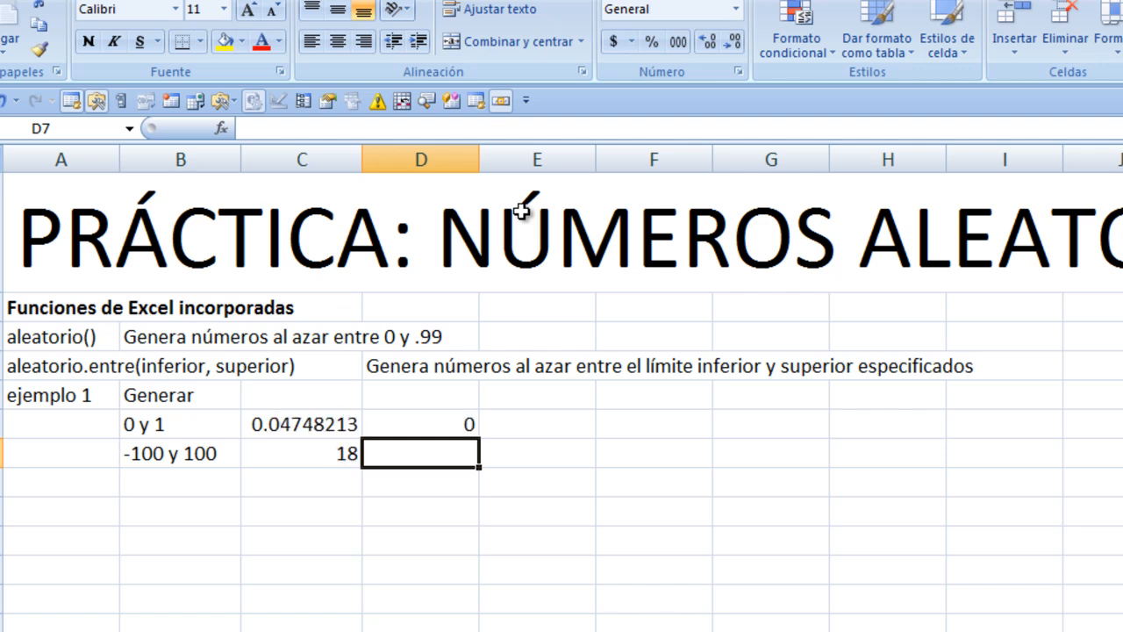
pyautogui.press('F9')
pyautogui.press('F9')
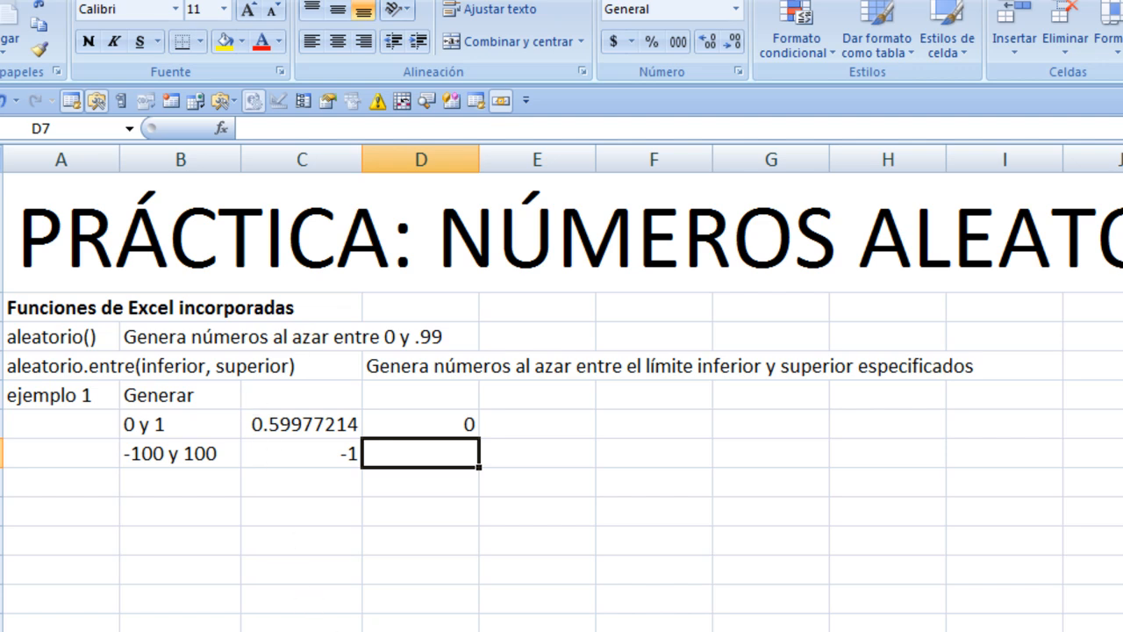
# Go to the worksheet with the coin-toss question and set the font size of A1:C2 to 36.
pyautogui.hotkey('ctrl', 'pagedown')
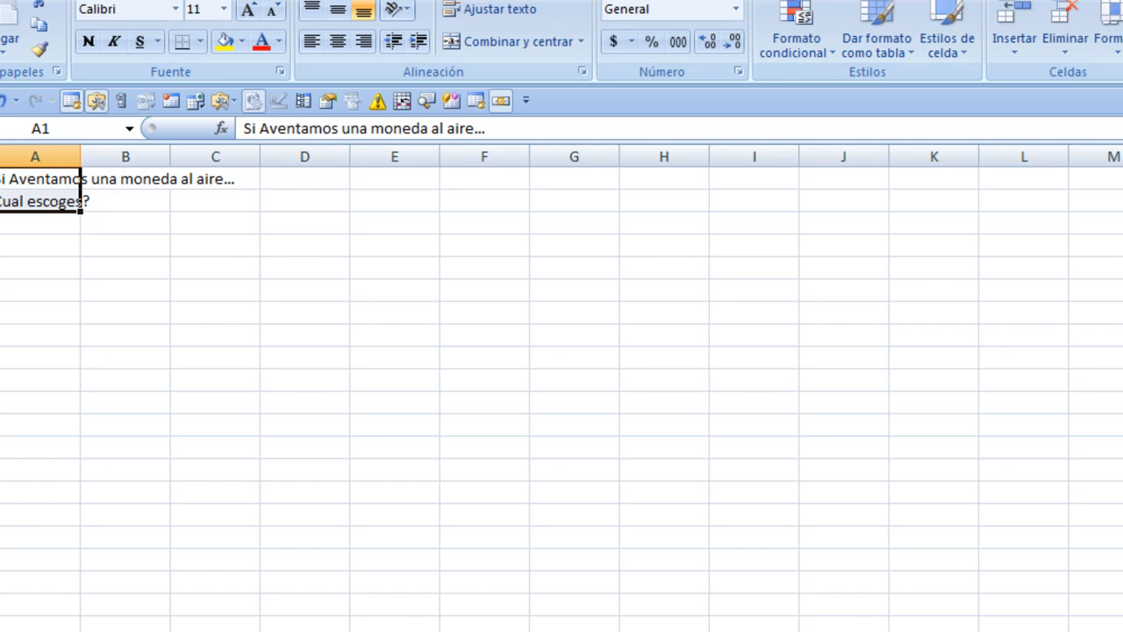
pyautogui.click(31, 175)
pyautogui.moveTo(32, 174); pyautogui.dragTo(229, 203)
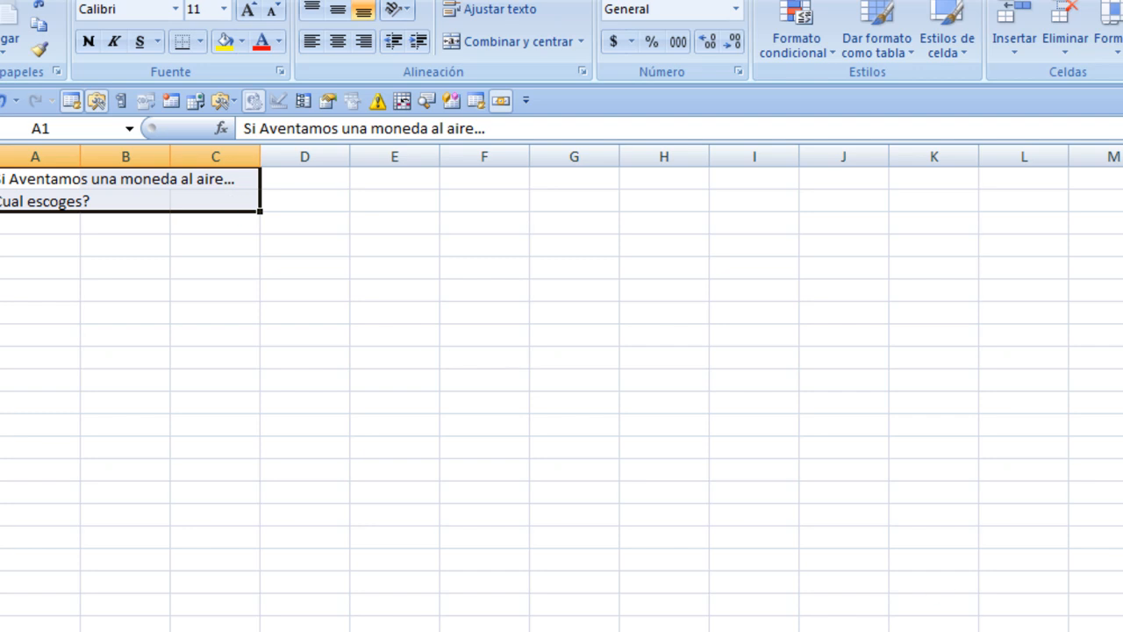
pyautogui.click(224, 9)
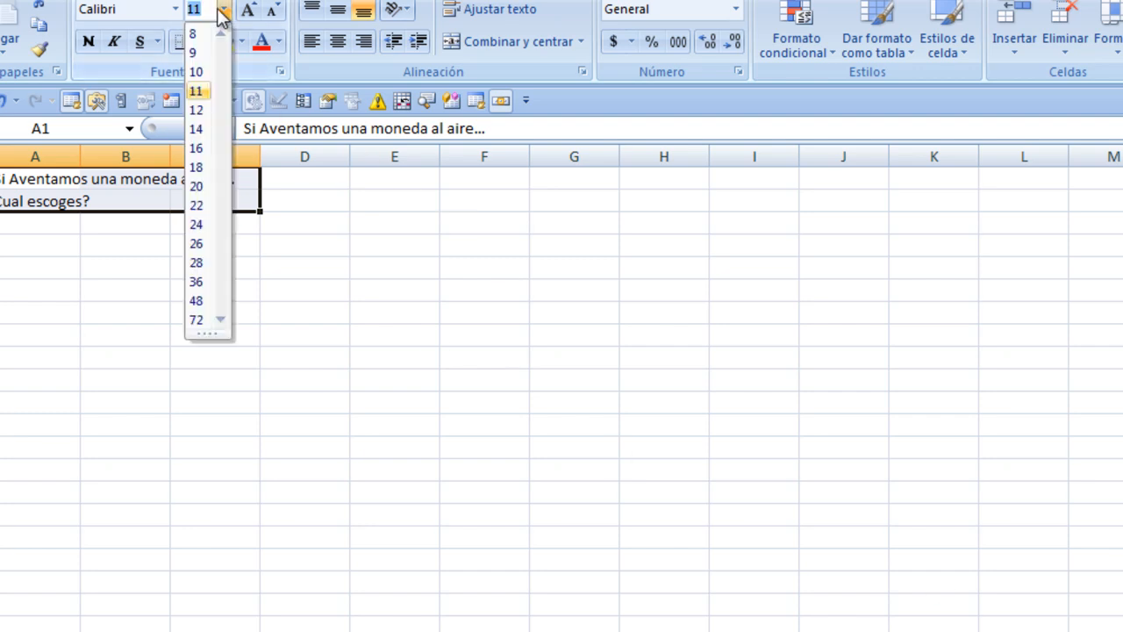
pyautogui.click(207, 282)
# Enter the range labels "0 y 1" in C4 and "500 y 501" in C5 below the coin-toss question.
pyautogui.click(207, 338)
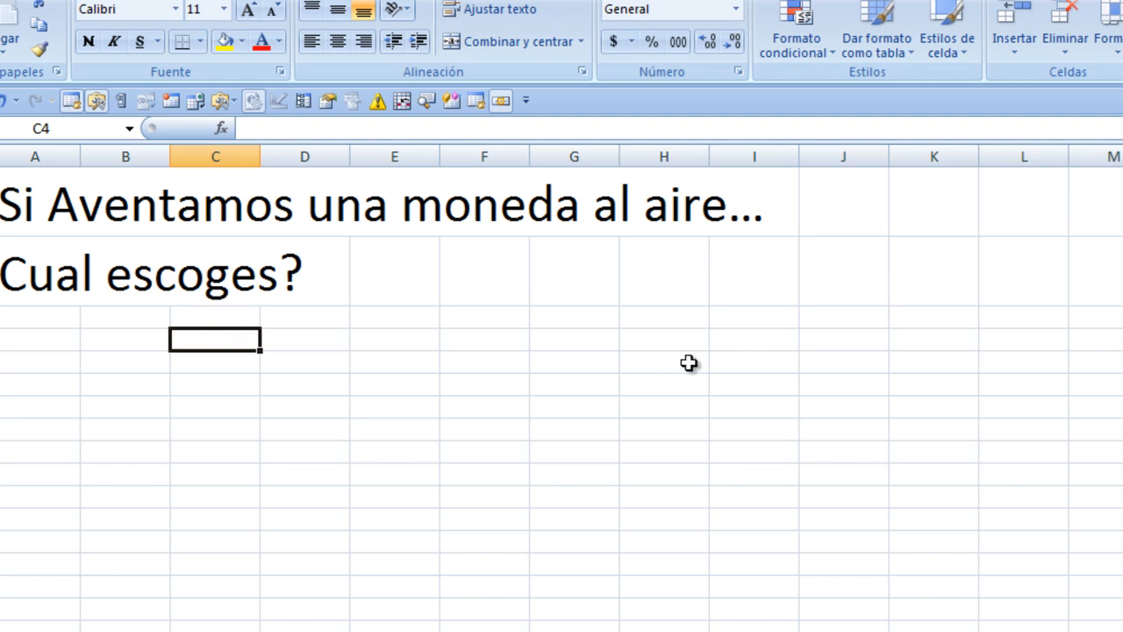
pyautogui.write('0 y 1')
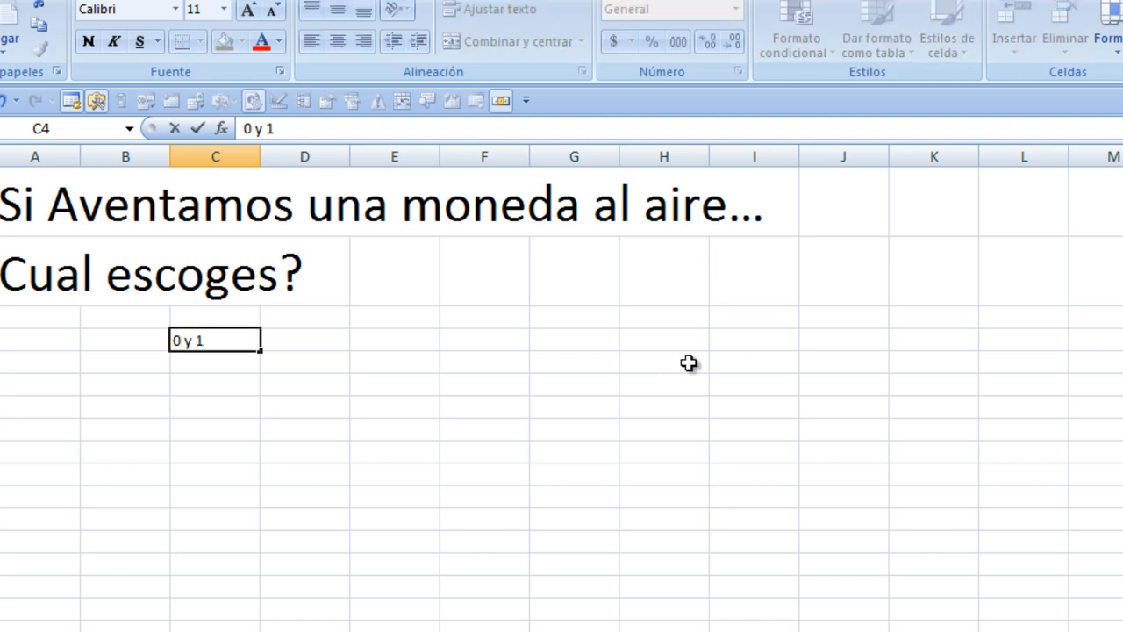
pyautogui.press('Return')
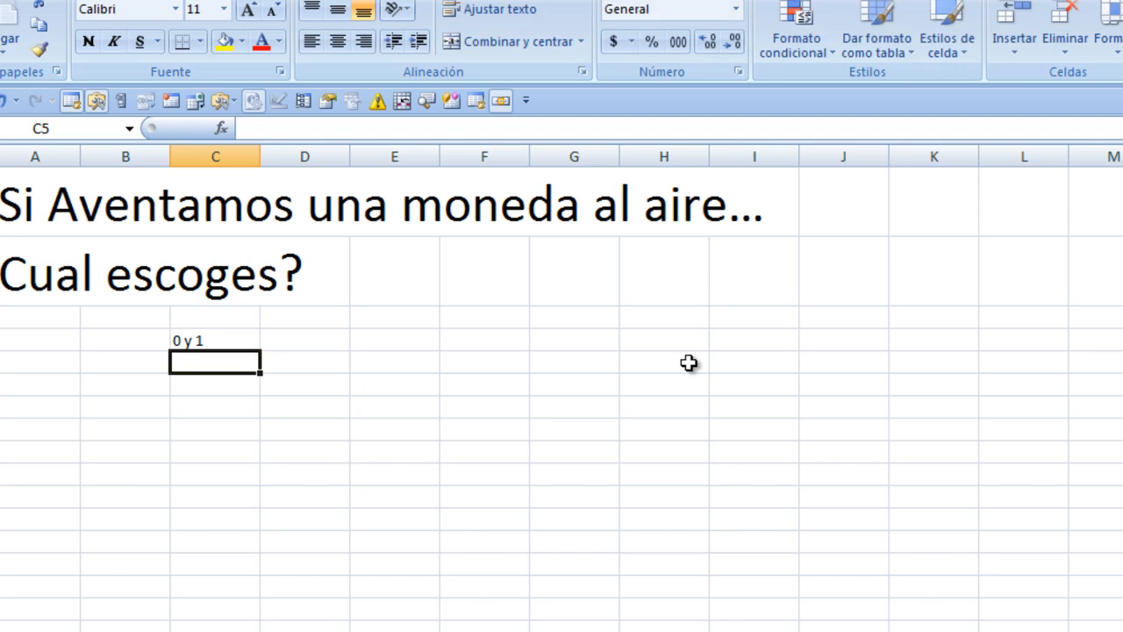
pyautogui.write('500 y 501')
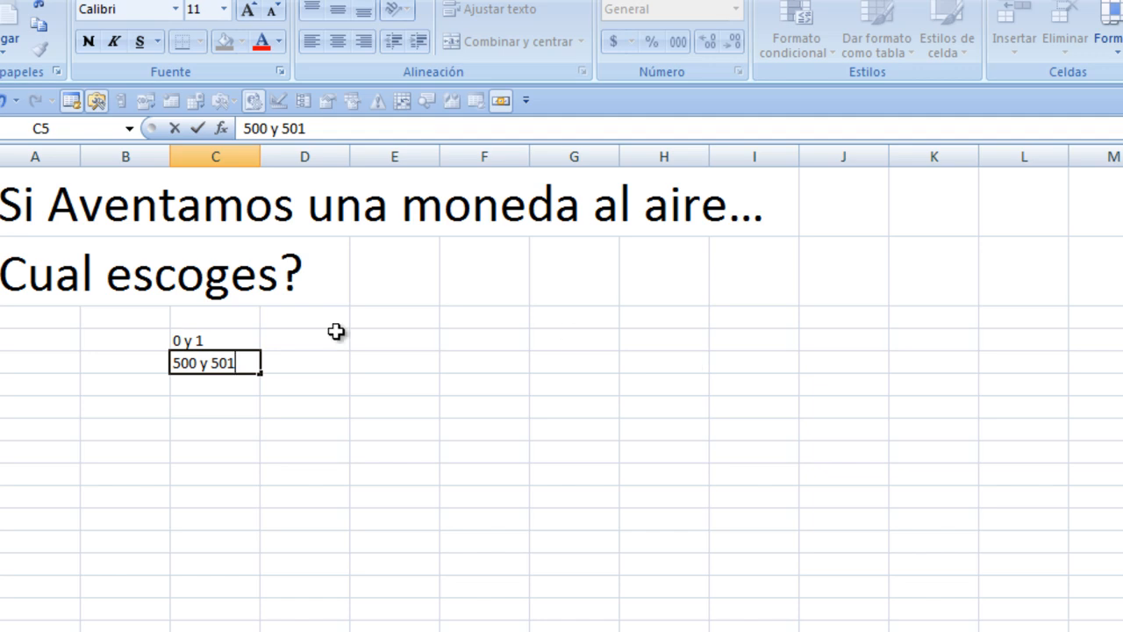
# Enter the range label "-1 y -2" in C7 as text, using a leading apostrophe.
pyautogui.click(194, 414)
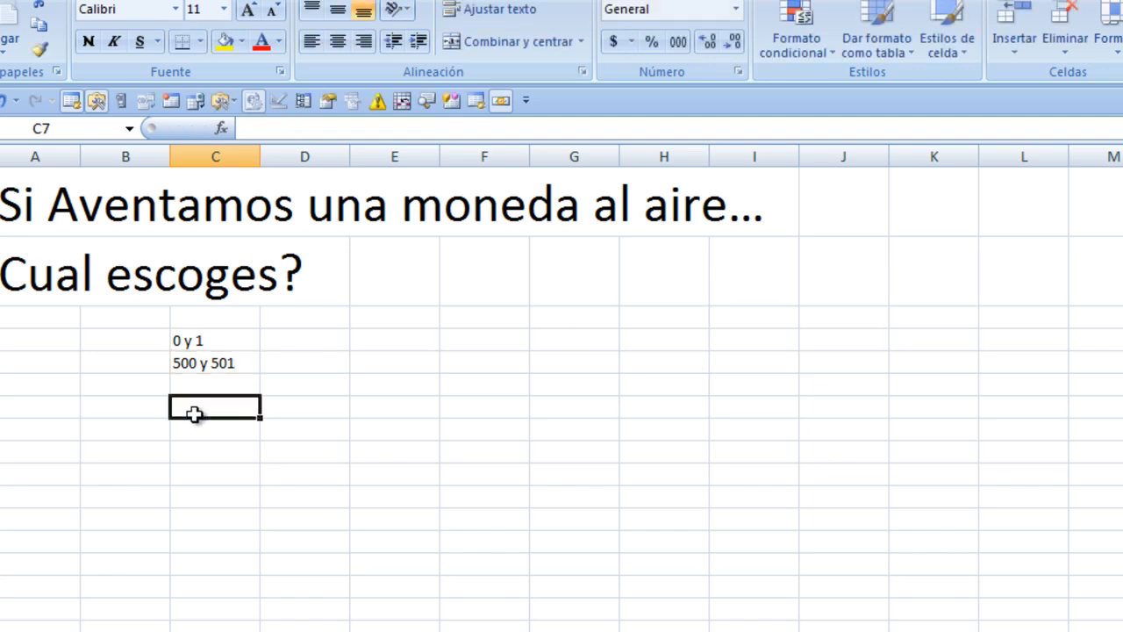
pyautogui.write('-1 y')
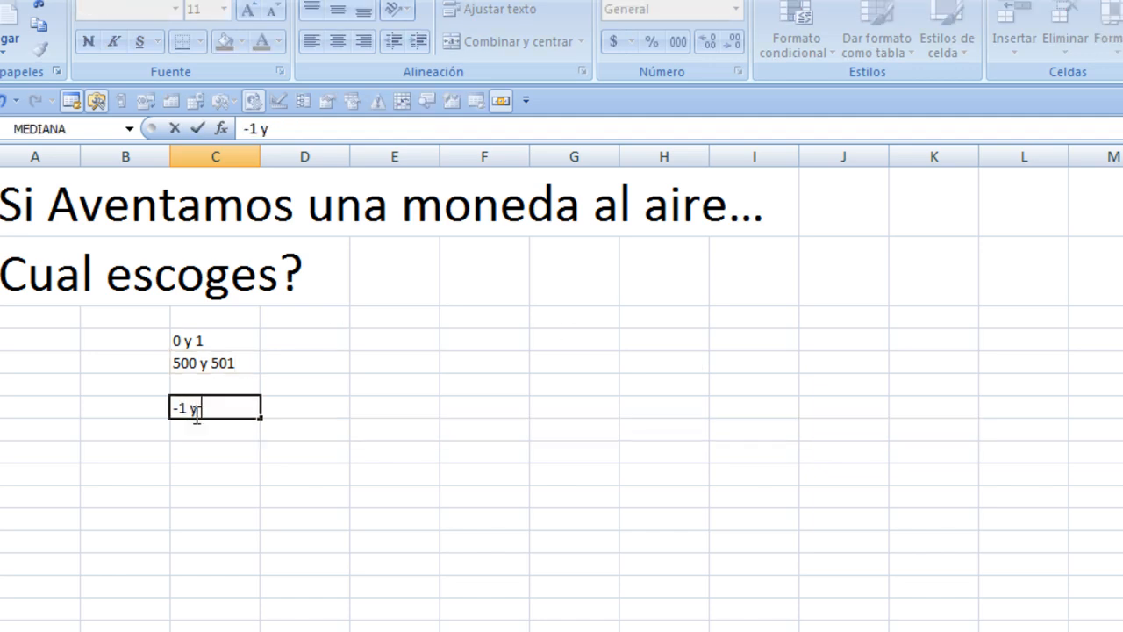
pyautogui.write(' -2')
pyautogui.press('Return')
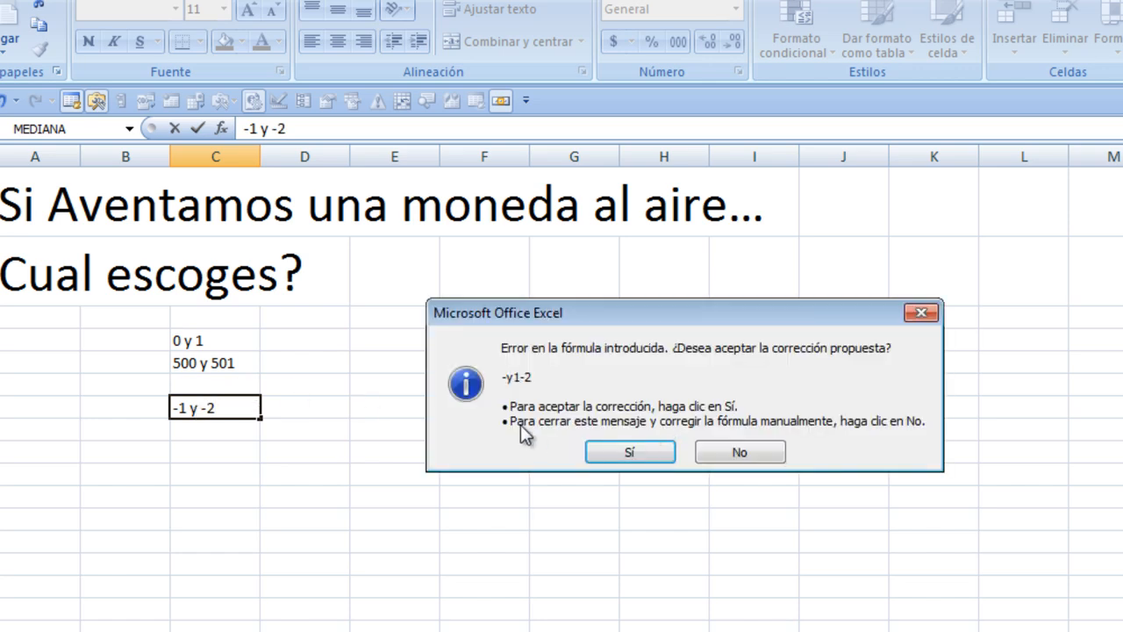
pyautogui.press('Escape')
pyautogui.click(617, 443)
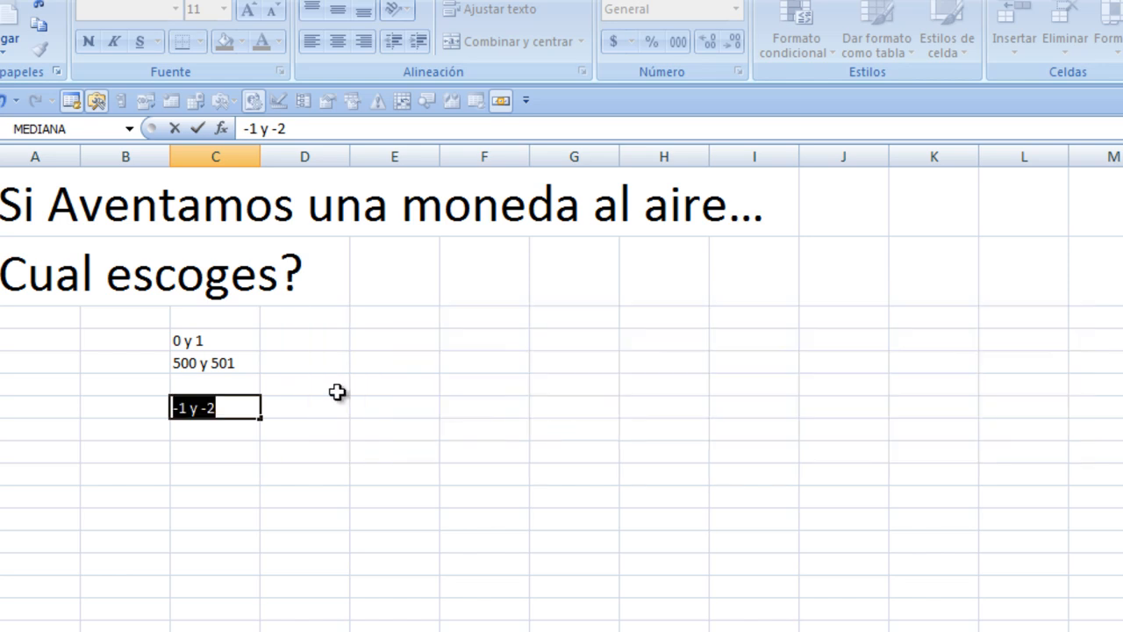
pyautogui.click(173, 407)
pyautogui.write("'")
pyautogui.press('Return')
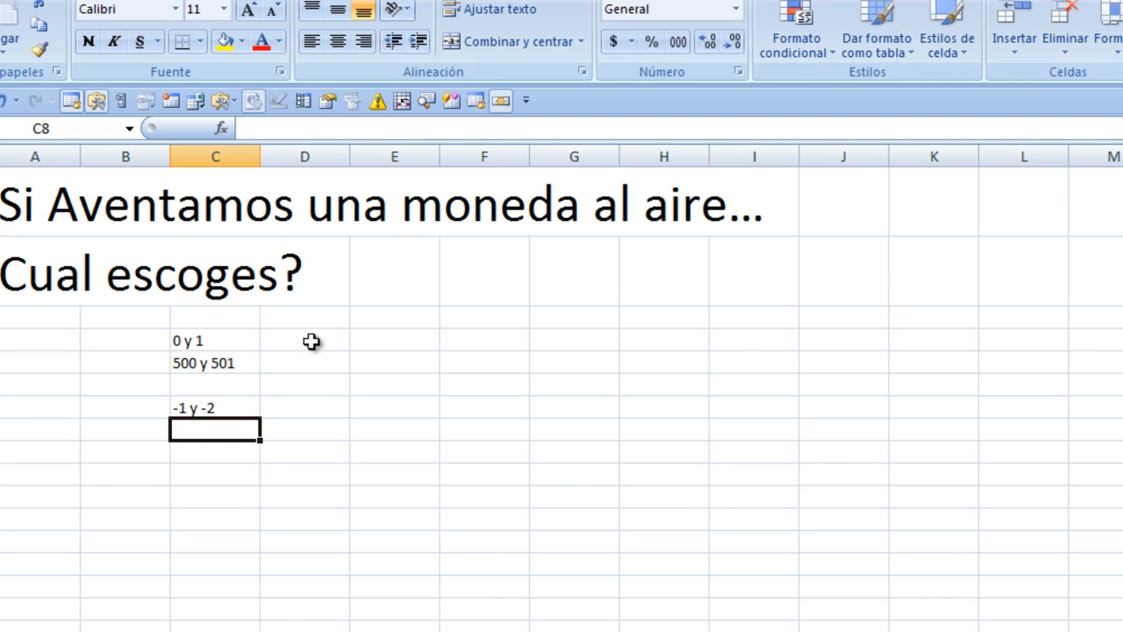
# Enter the formula =aleatorio.entre(0,1) in E4, in the same row as the "0 y 1" label.
pyautogui.click(380, 342)
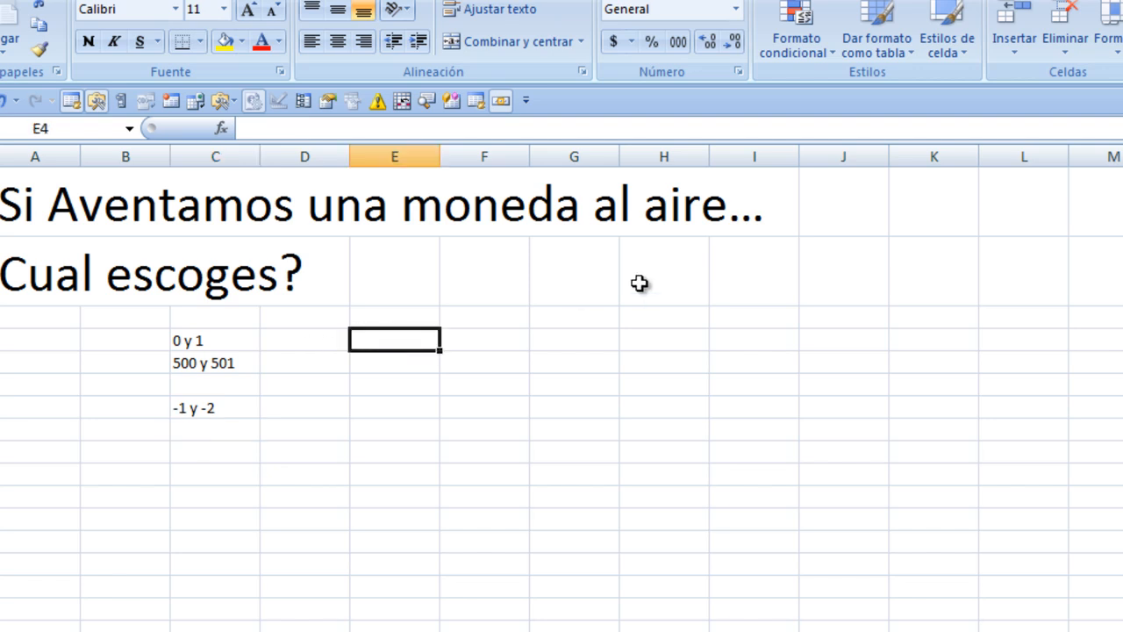
pyautogui.write('=')
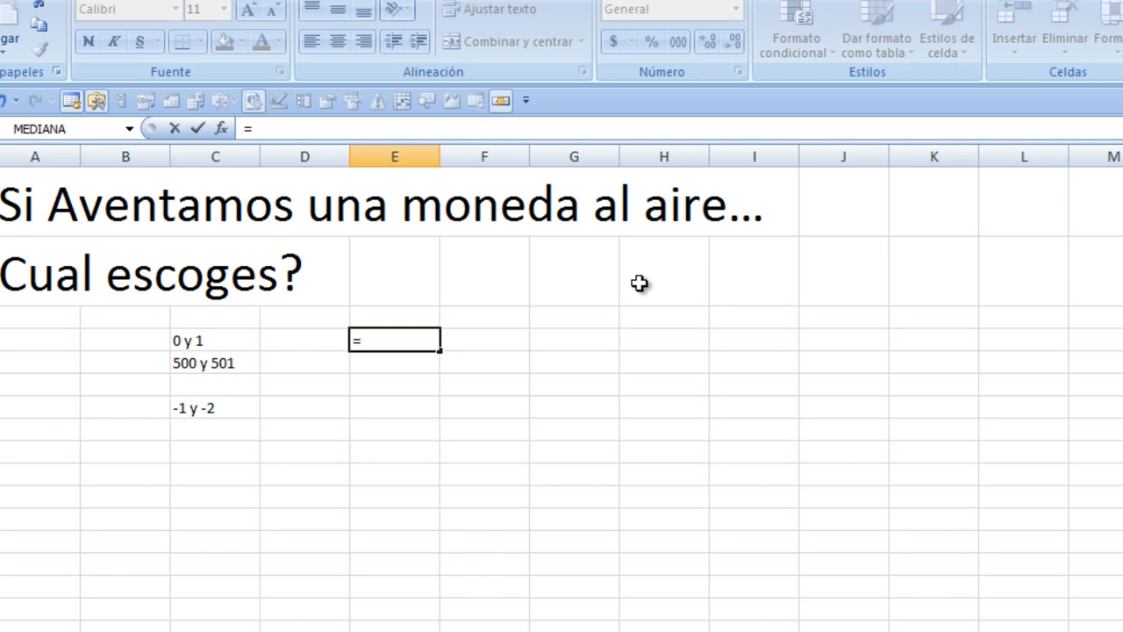
pyautogui.write('alea')
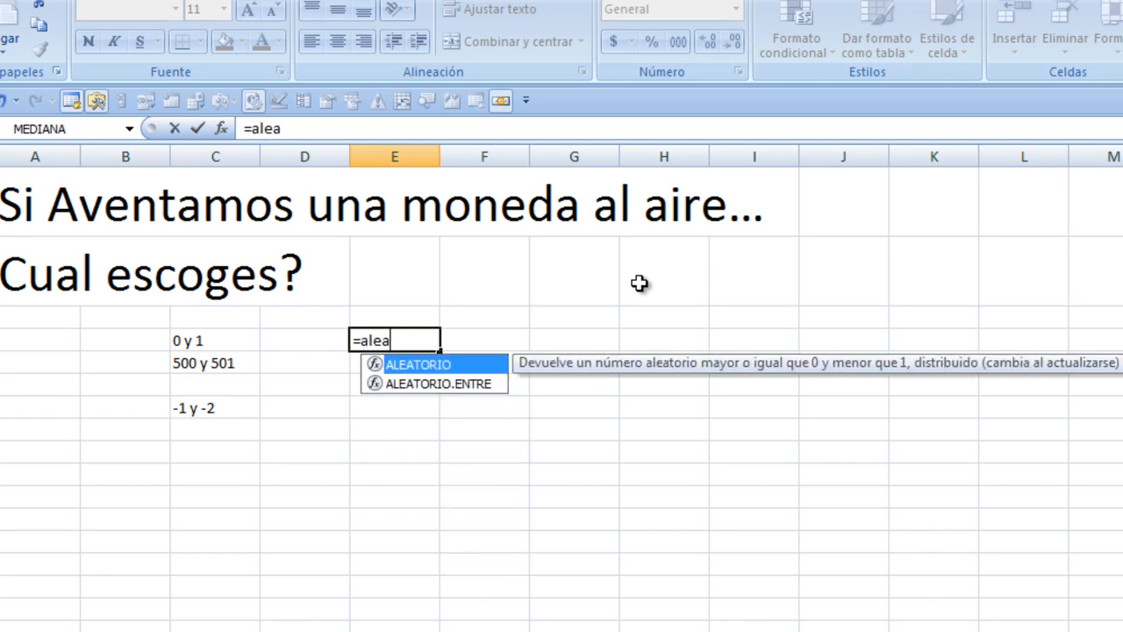
pyautogui.write('torio.entre')
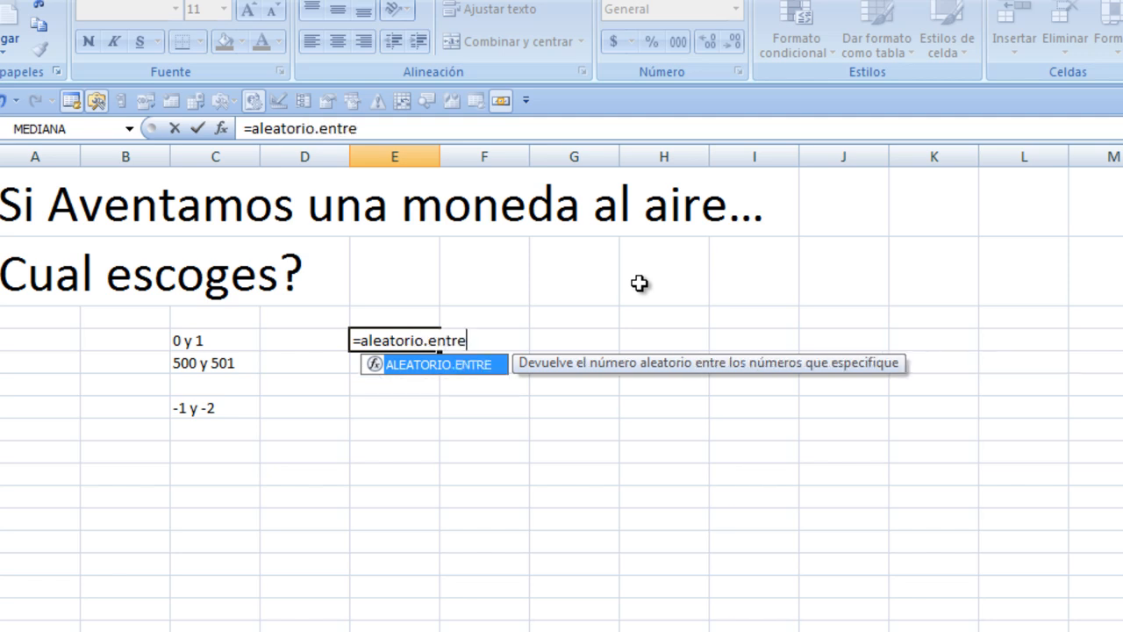
pyautogui.write('(0,1)')
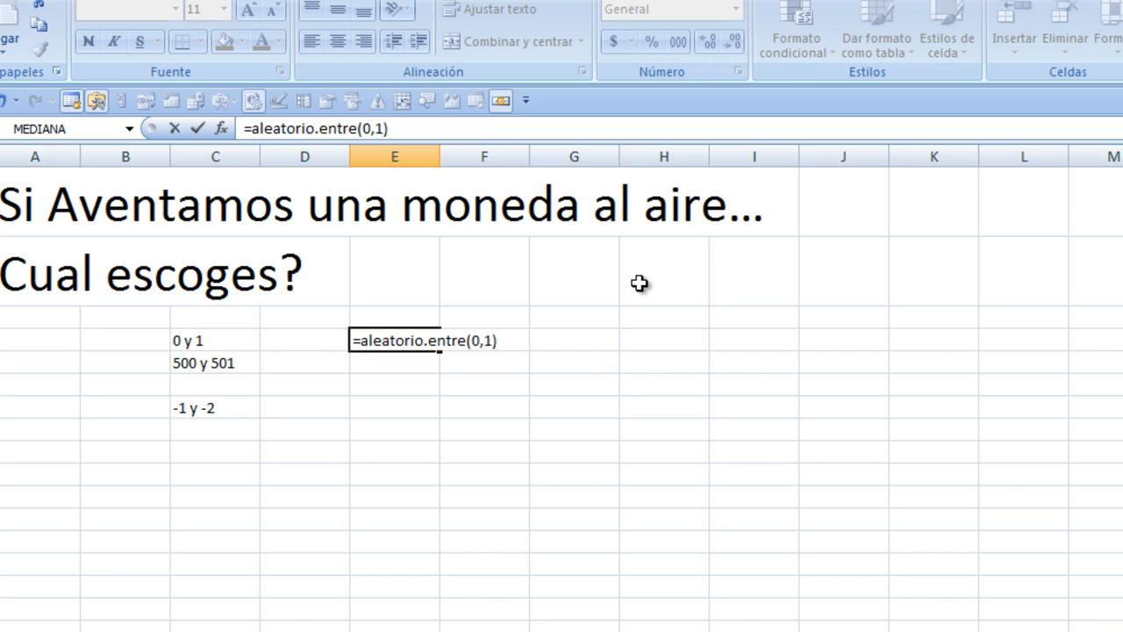
pyautogui.press('Return')
# Recalculate the worksheet repeatedly to examine the simulated coin-toss value in E4.
pyautogui.press('F9')
pyautogui.press('F9')
pyautogui.press('F9')
pyautogui.press('F9')
pyautogui.press('F9')
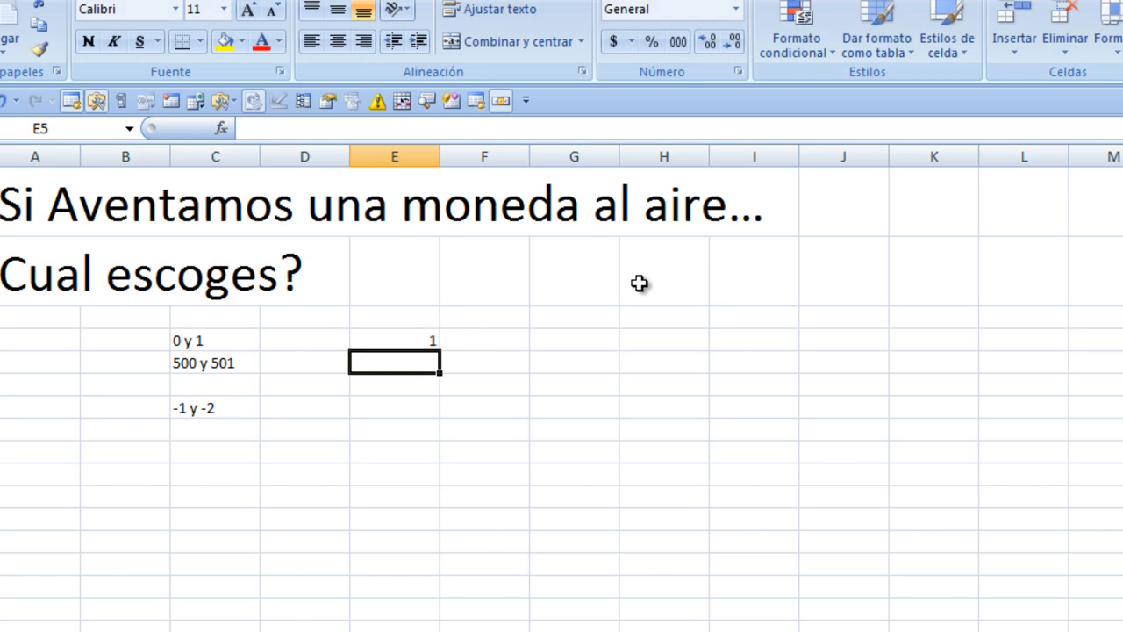
pyautogui.press('F9')
pyautogui.click(507, 345)
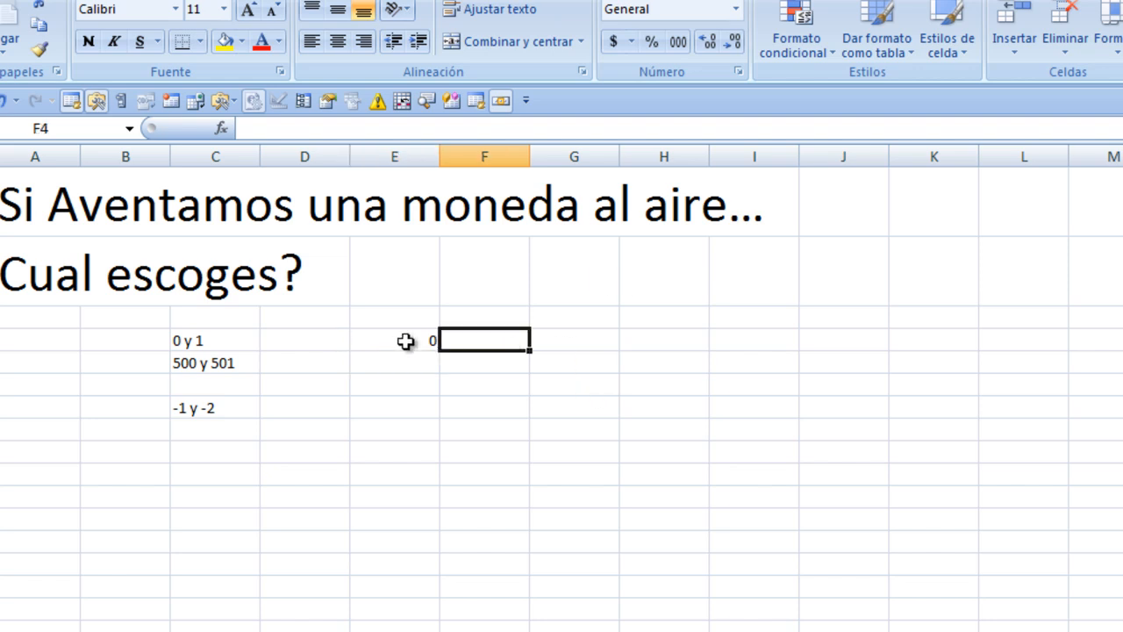
# Enter the formula =si(E4=0,"Sello", "águila") in F4, next to the random coin-toss value.
pyautogui.click(425, 343)
pyautogui.click(514, 343)
pyautogui.write('=')
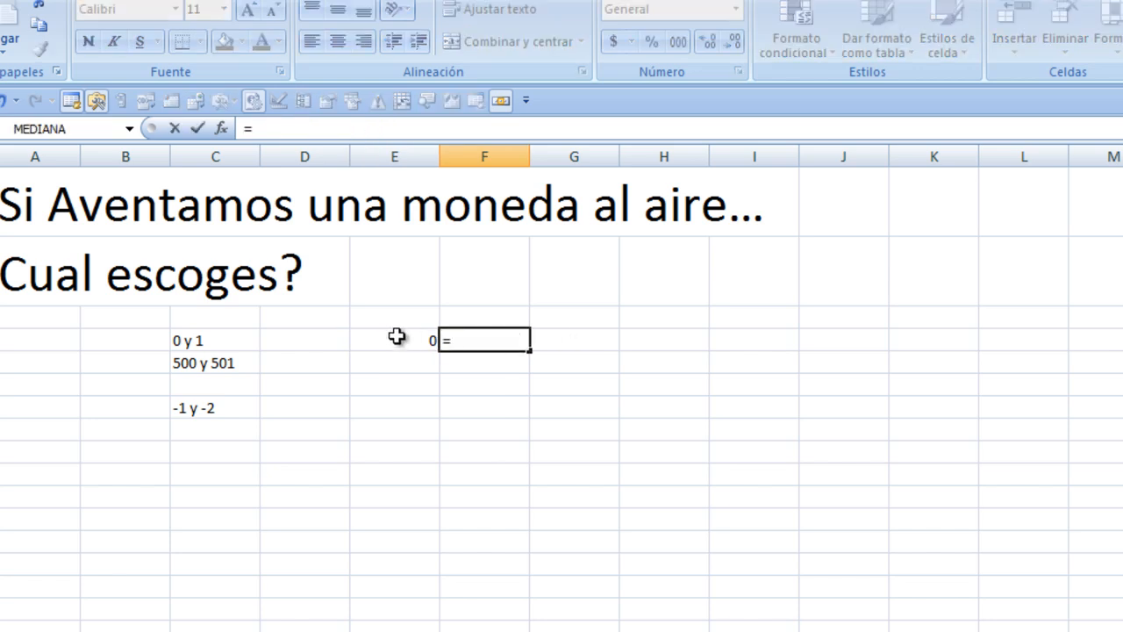
pyautogui.write('si')
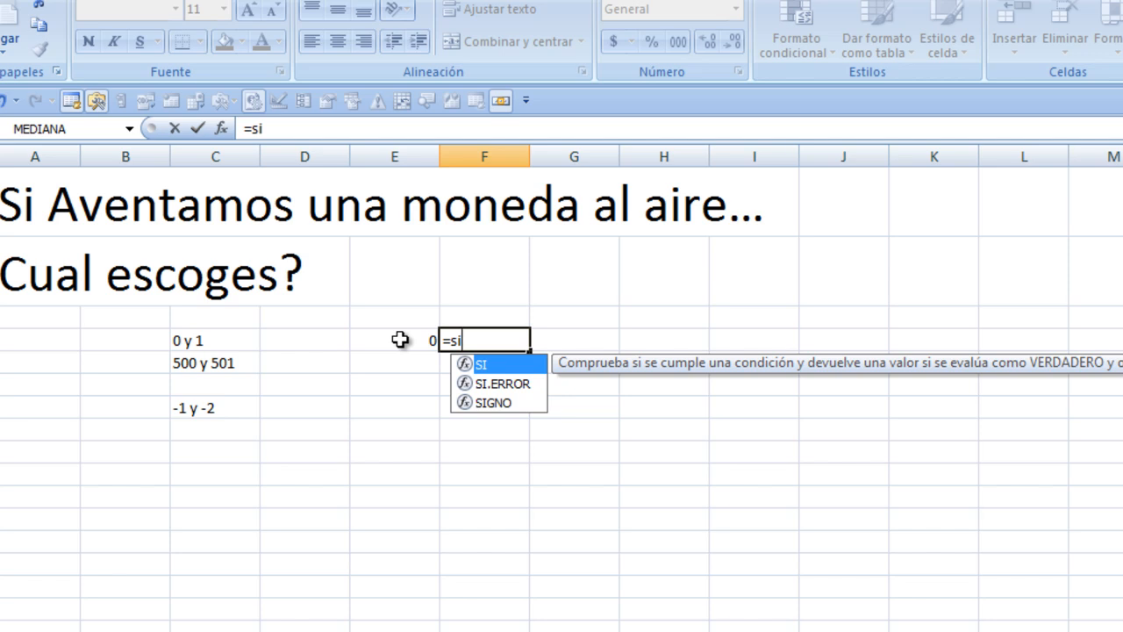
pyautogui.press('BackSpace')
pyautogui.press('BackSpace')
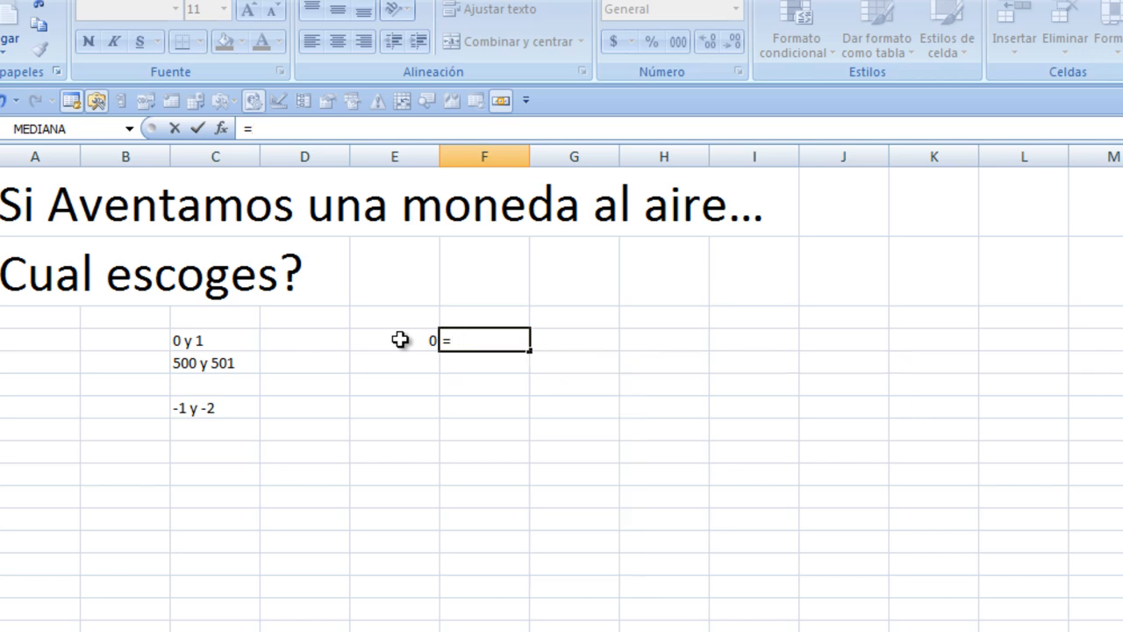
pyautogui.write('si(')
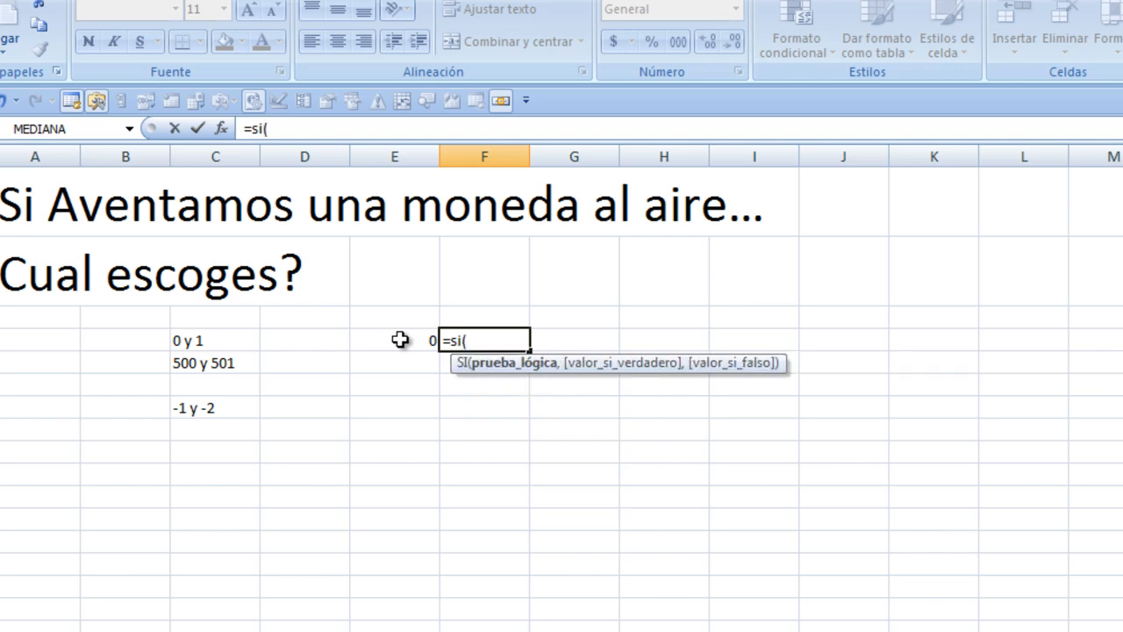
pyautogui.click(412, 339)
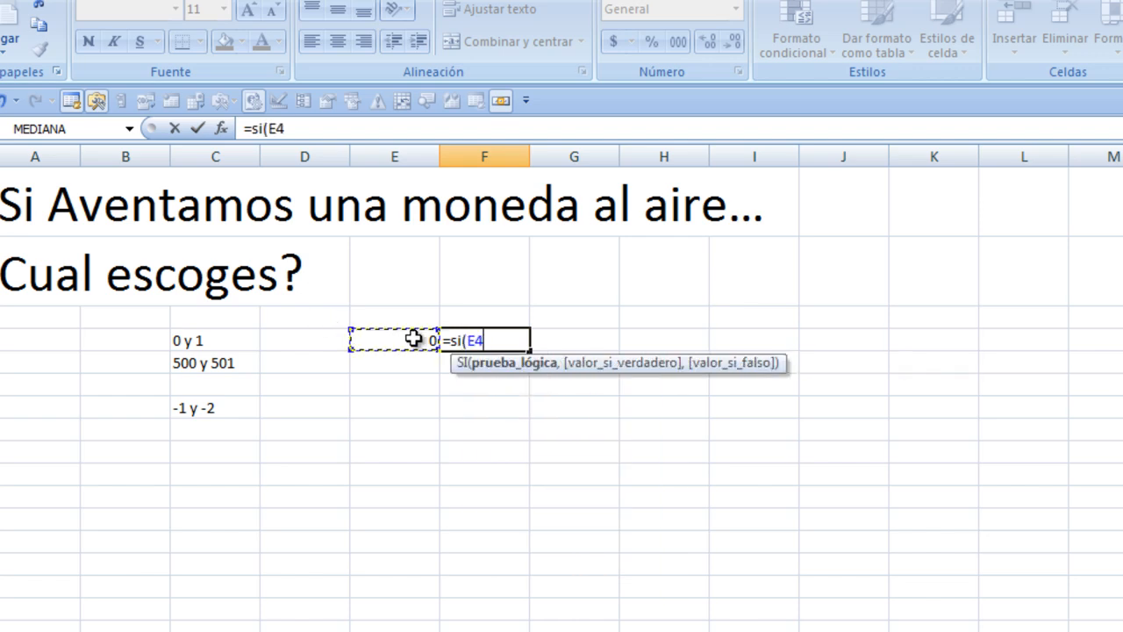
pyautogui.write('=0,"')
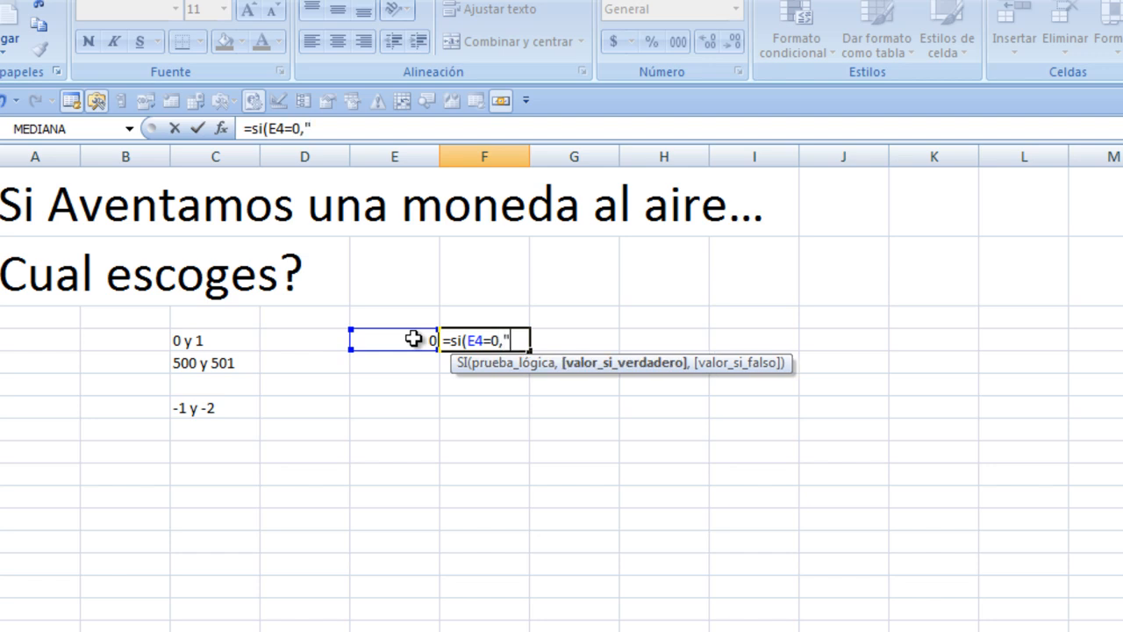
pyautogui.write('Sello')
pyautogui.write('"')
pyautogui.write(', "')
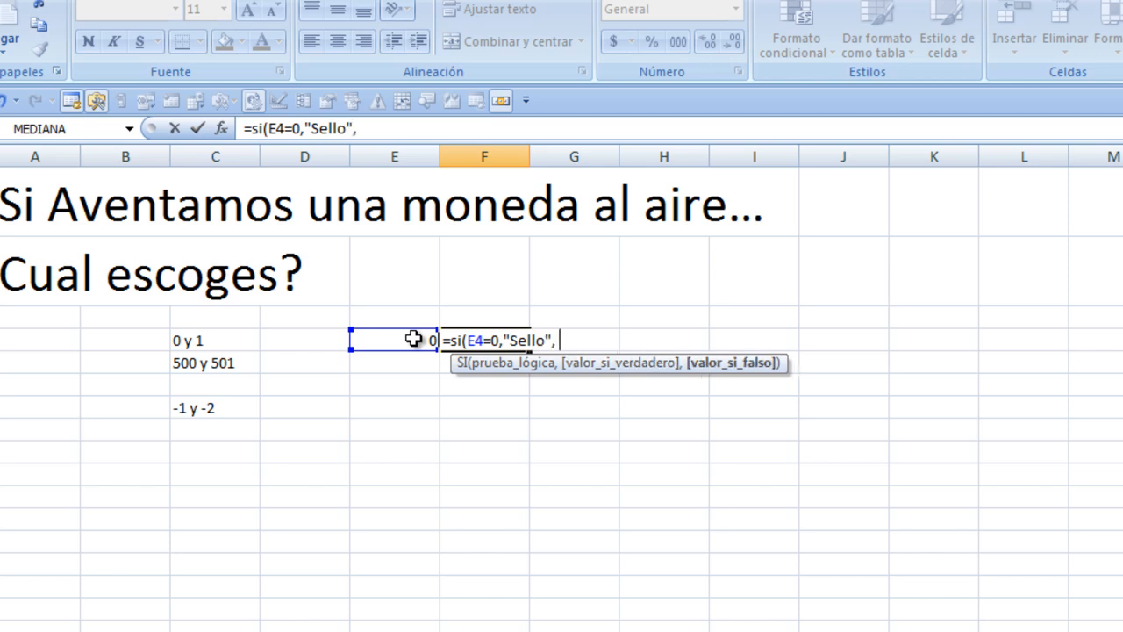
pyautogui.write('águ')
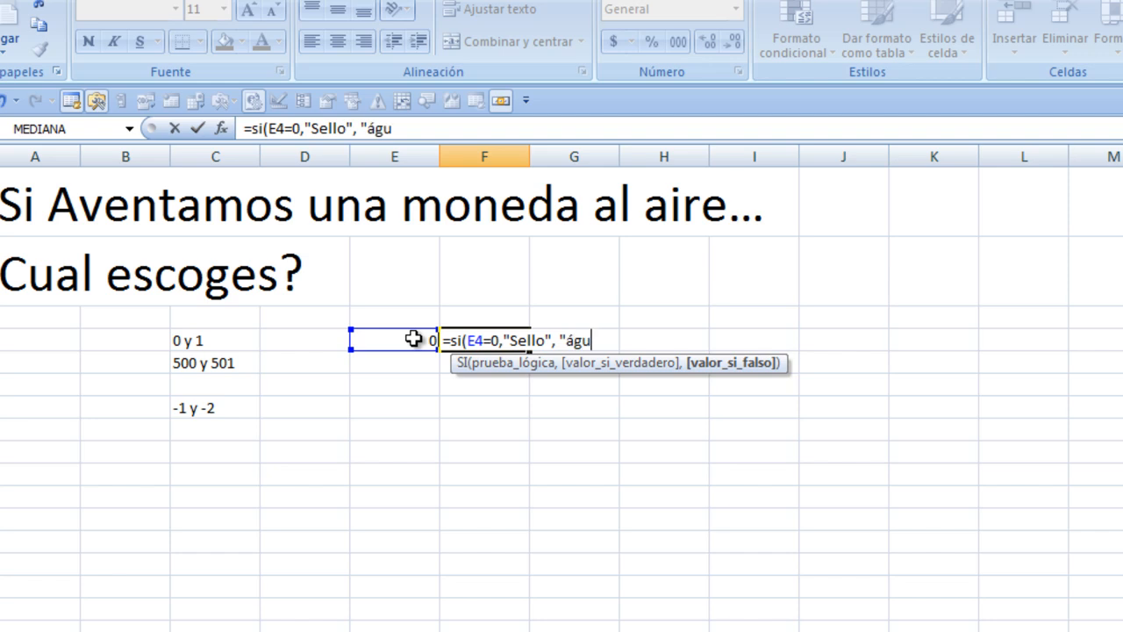
pyautogui.write('ila")')
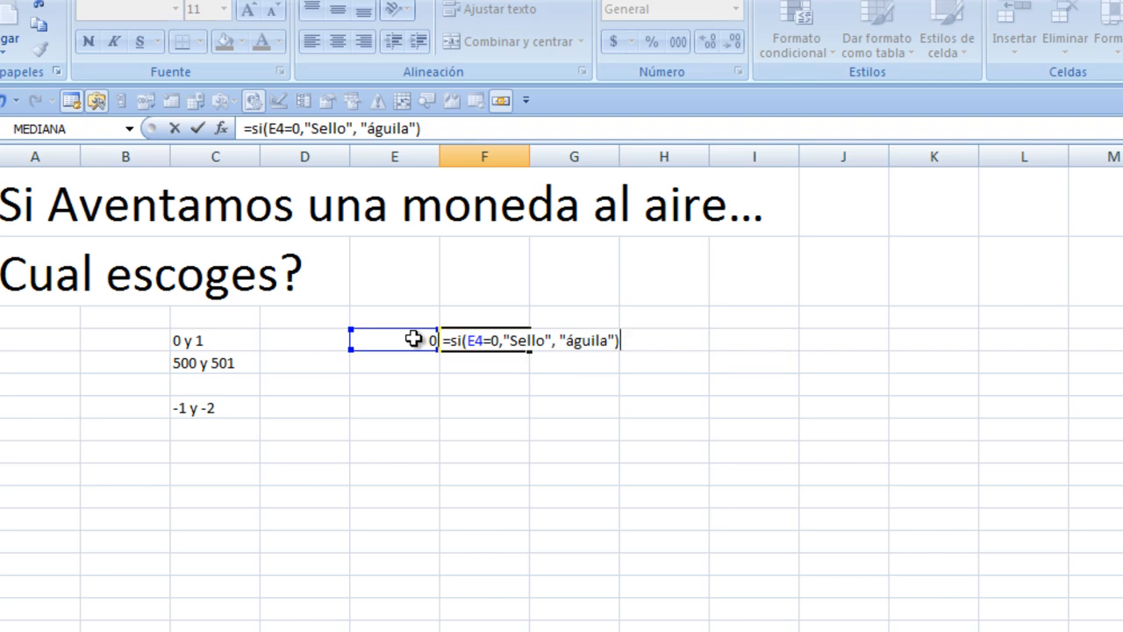
pyautogui.press('Return')
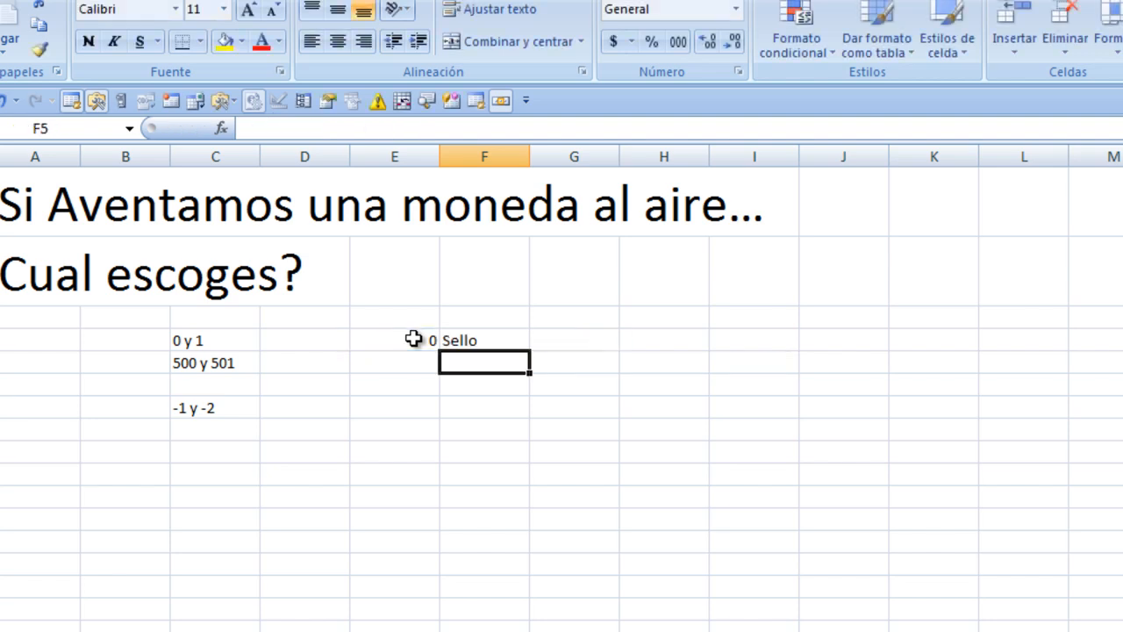
# Set the font size of the coin-toss cells E4:F4 to 72.
pyautogui.click(415, 340)
pyautogui.moveTo(415, 339); pyautogui.dragTo(463, 340)
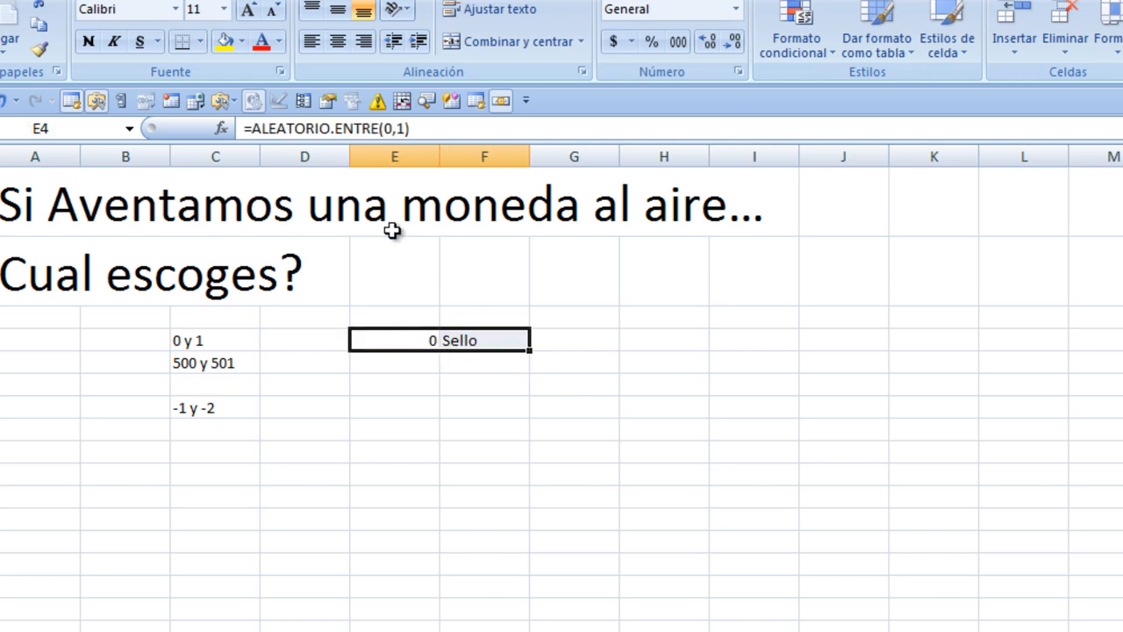
pyautogui.click(223, 9)
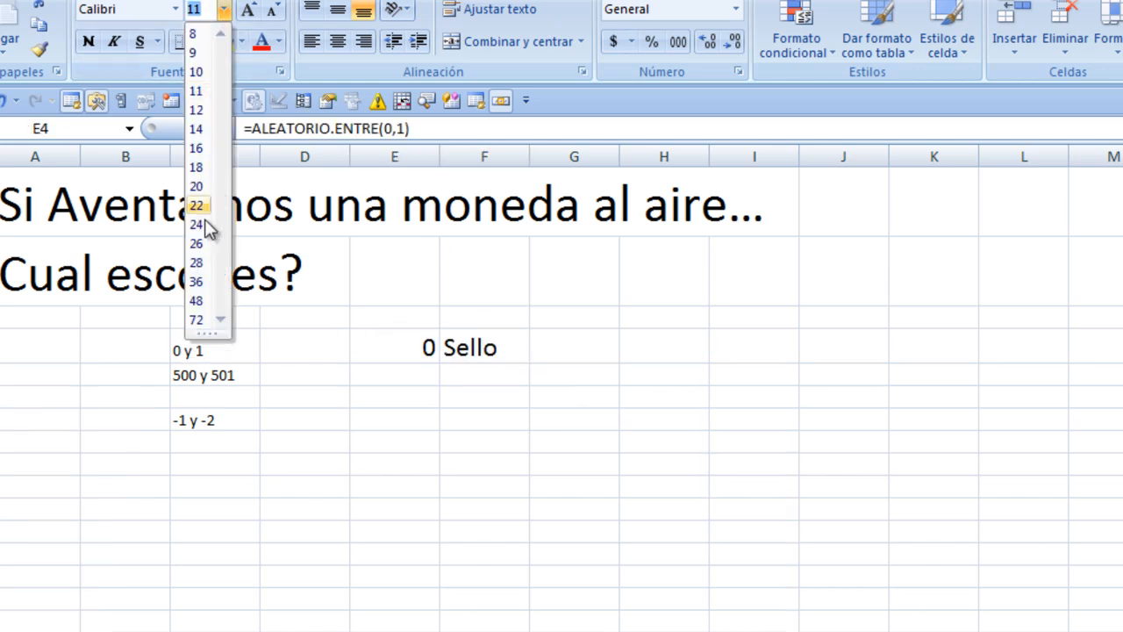
pyautogui.click(200, 323)
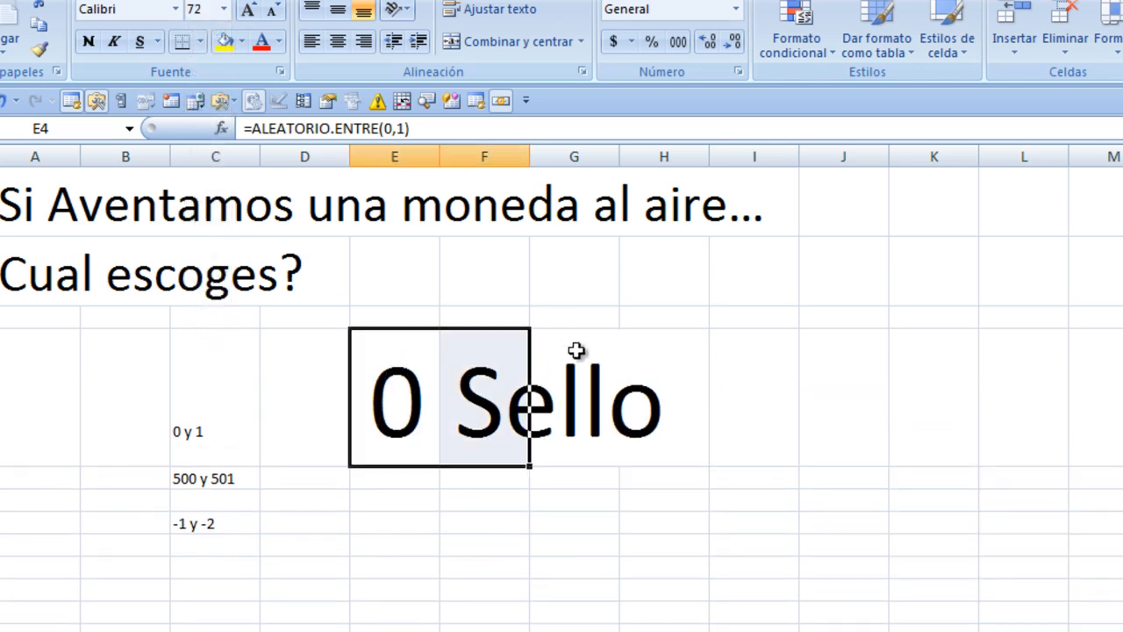
# Recalculate the worksheet repeatedly to examine how the coin-toss number in E4 and its text result in F4 change together.
pyautogui.click(507, 401)
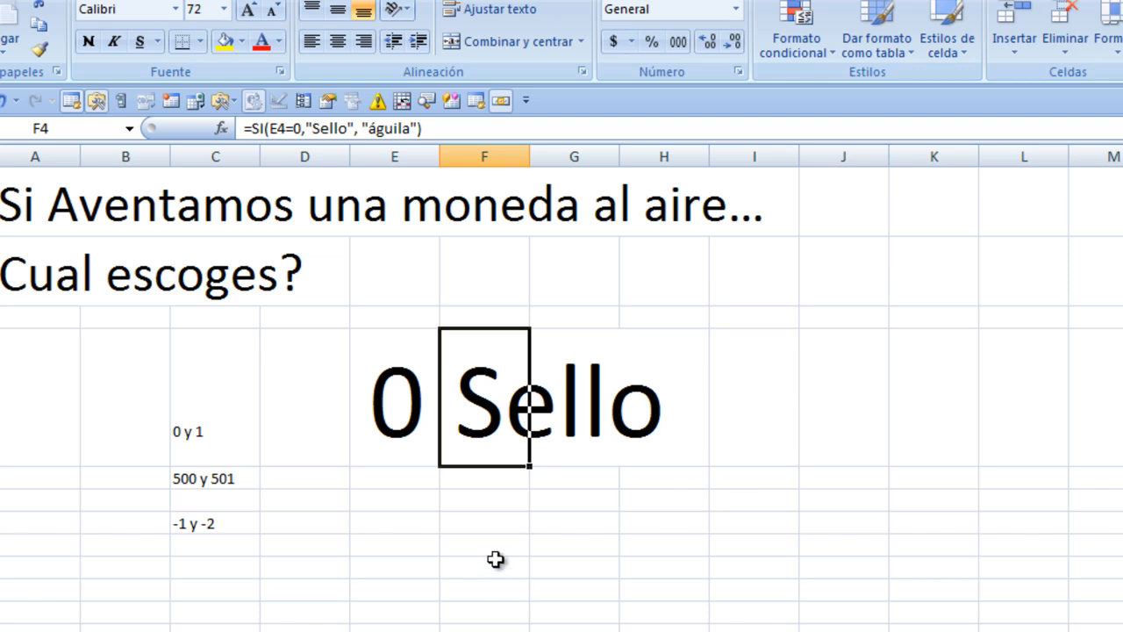
pyautogui.press('F9')
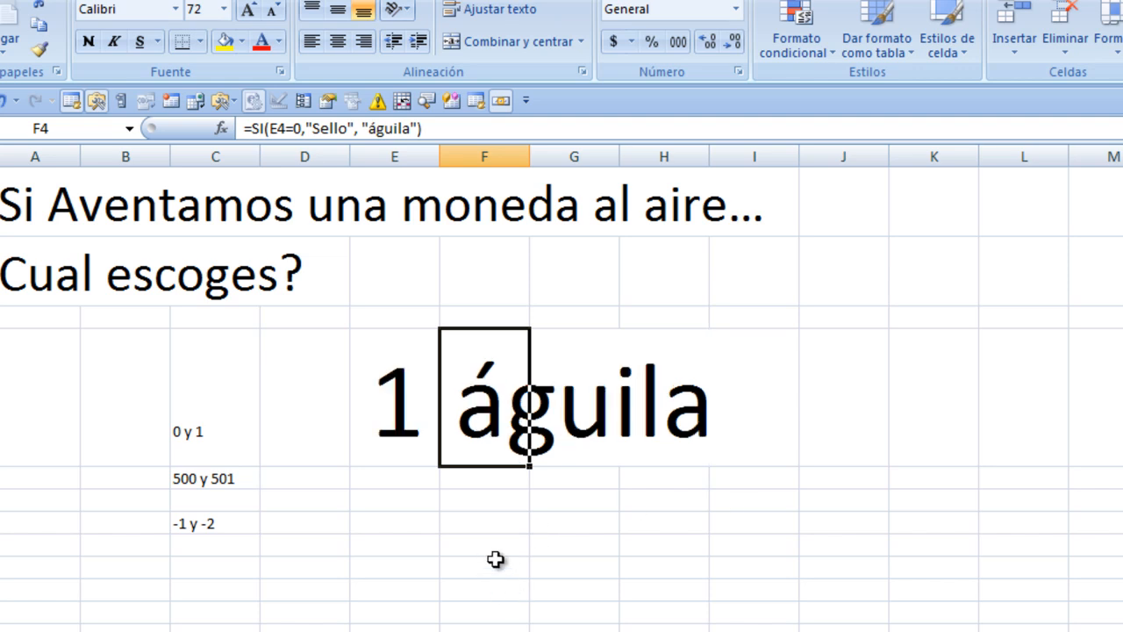
pyautogui.press('F9')
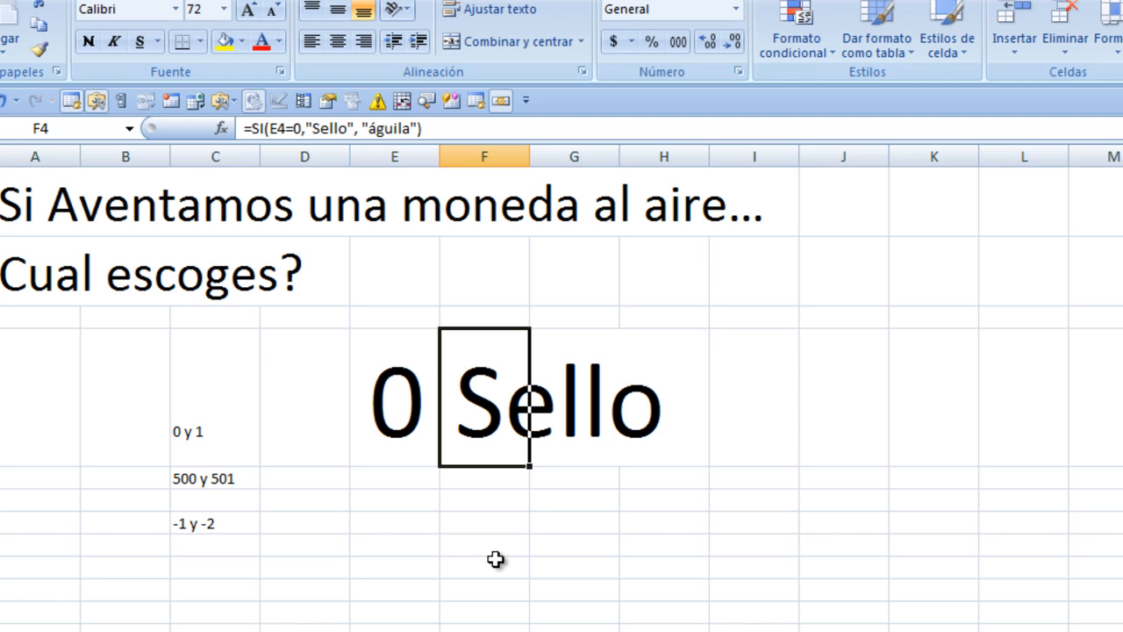
pyautogui.press('F9')
pyautogui.press('F9')
pyautogui.press('F9')
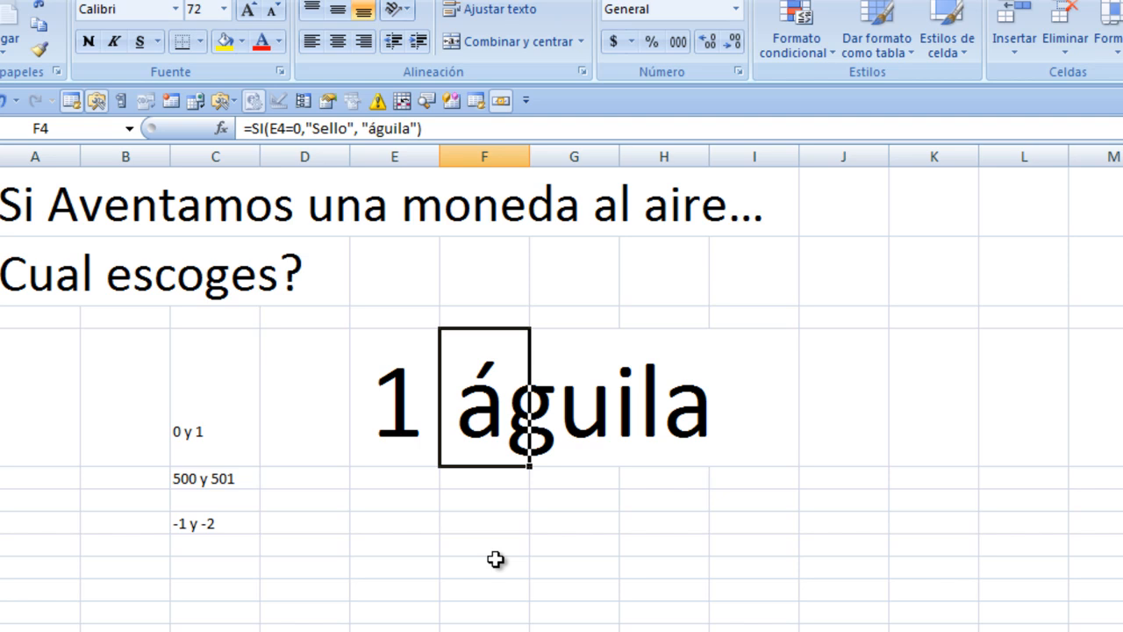
pyautogui.press('F9')
pyautogui.press('F9')
pyautogui.press('F9')
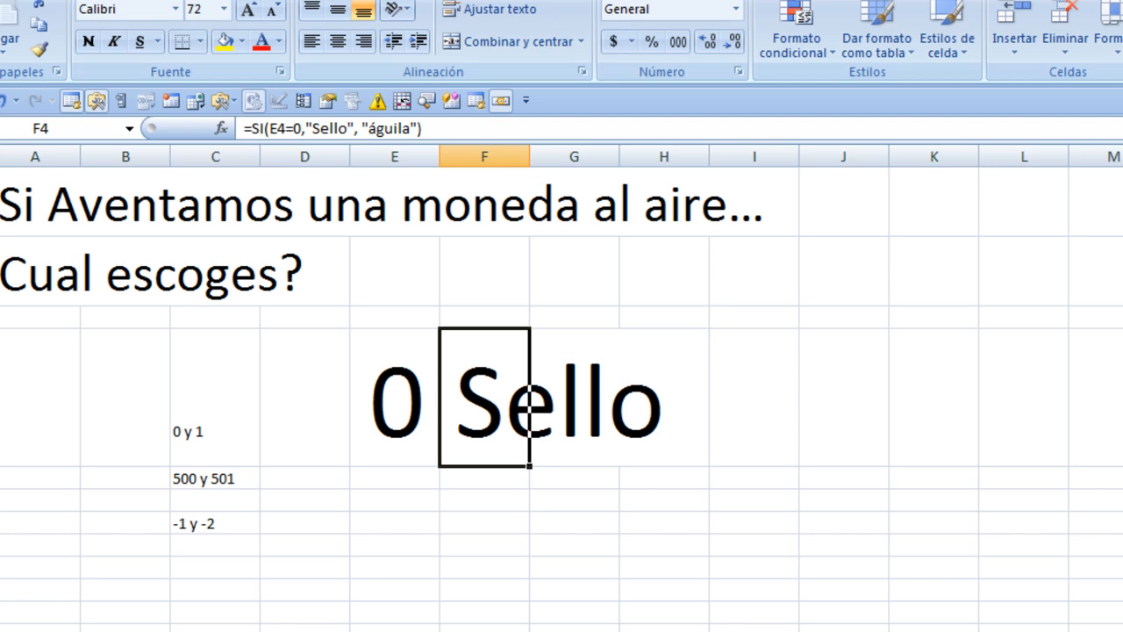
# Switch to the next worksheet and set the font size of the "Tu Calificación en esta unidad es:" heading in A1 to 48.
pyautogui.hotkey('ctrl', 'pagedown')
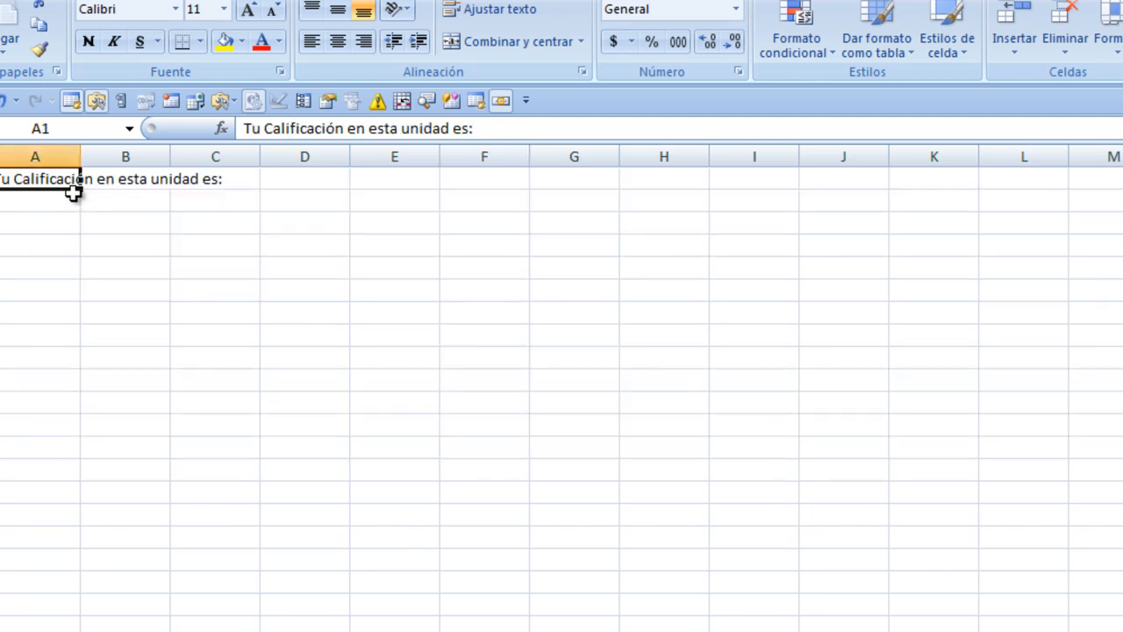
pyautogui.click(224, 8)
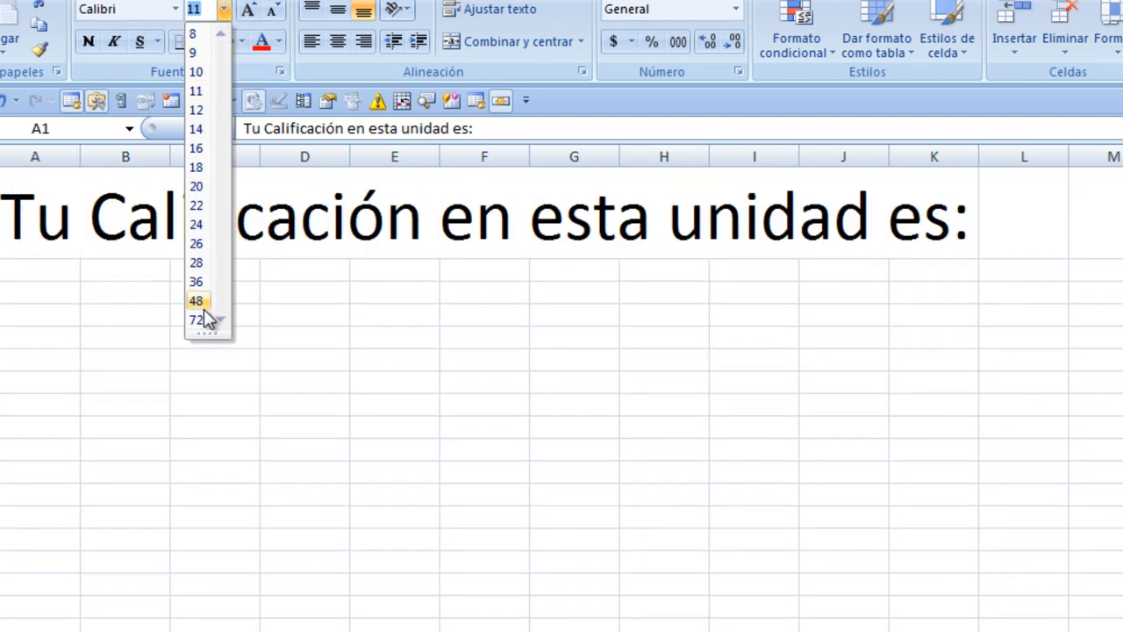
pyautogui.click(199, 301)
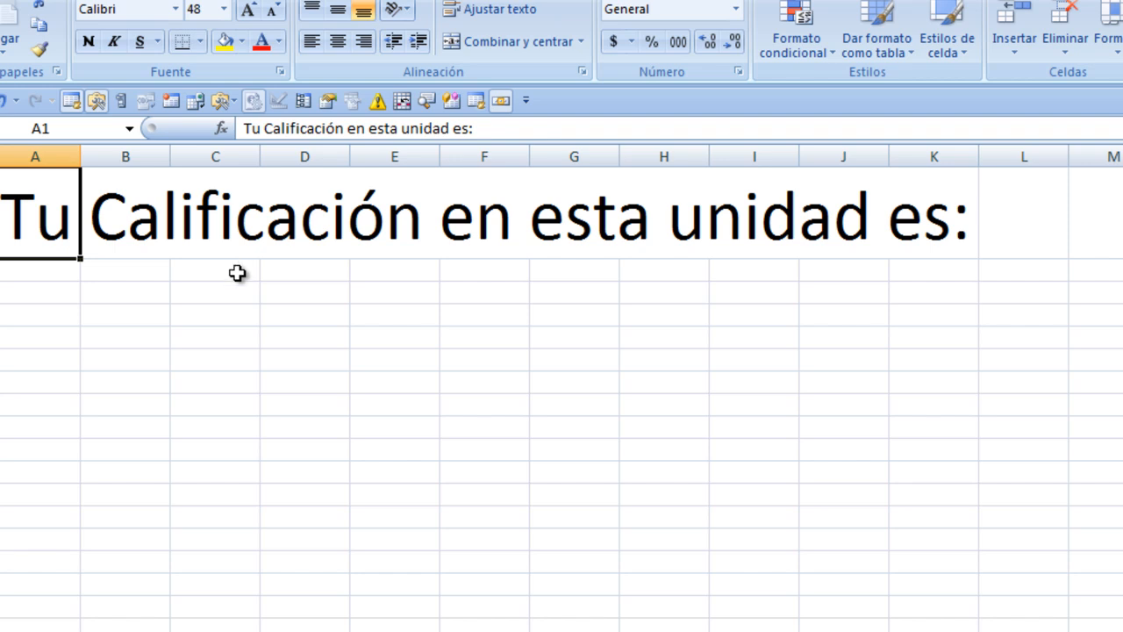
# Enter the formula =aleatorio.entre(5,10) in C2, below the grade heading, to generate a random grade.
pyautogui.click(237, 273)
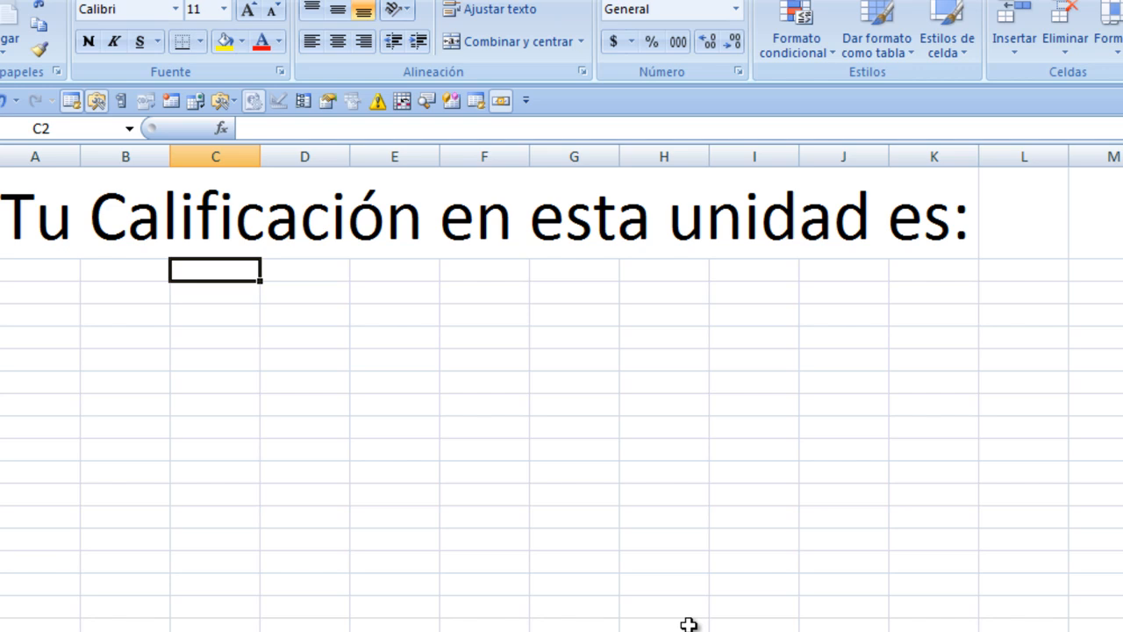
pyautogui.write('=')
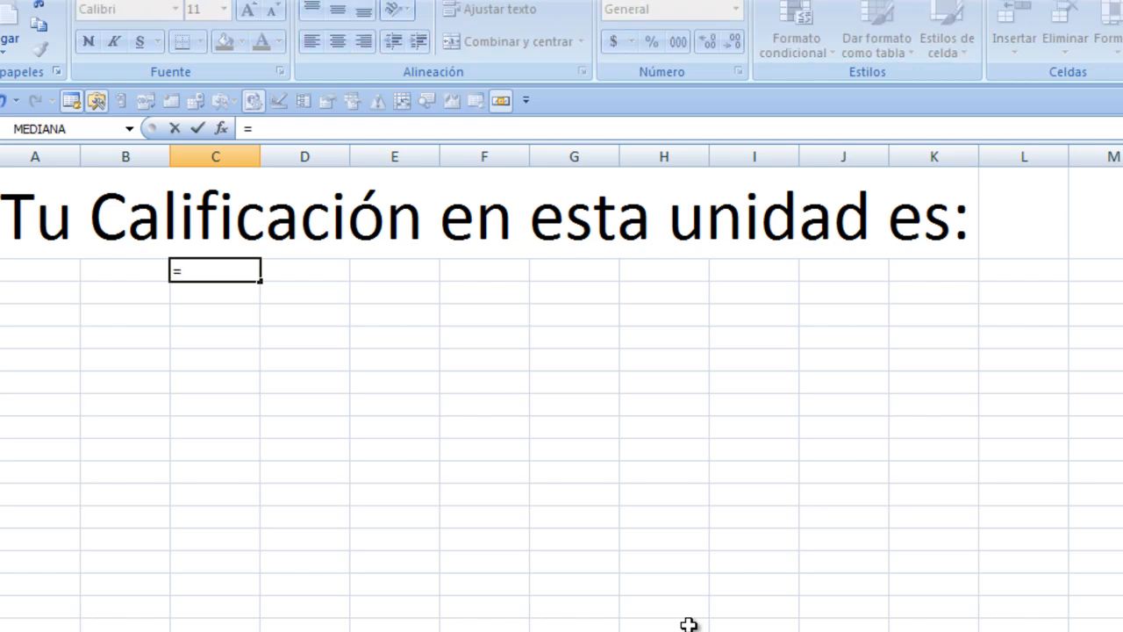
pyautogui.write('aleat')
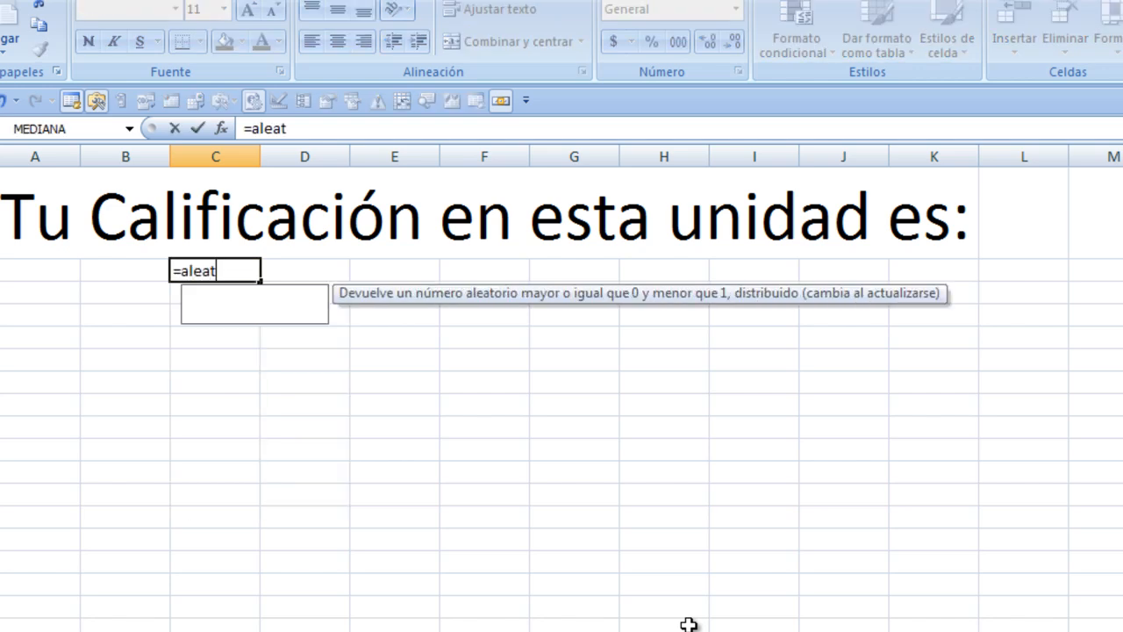
pyautogui.write('orio.e')
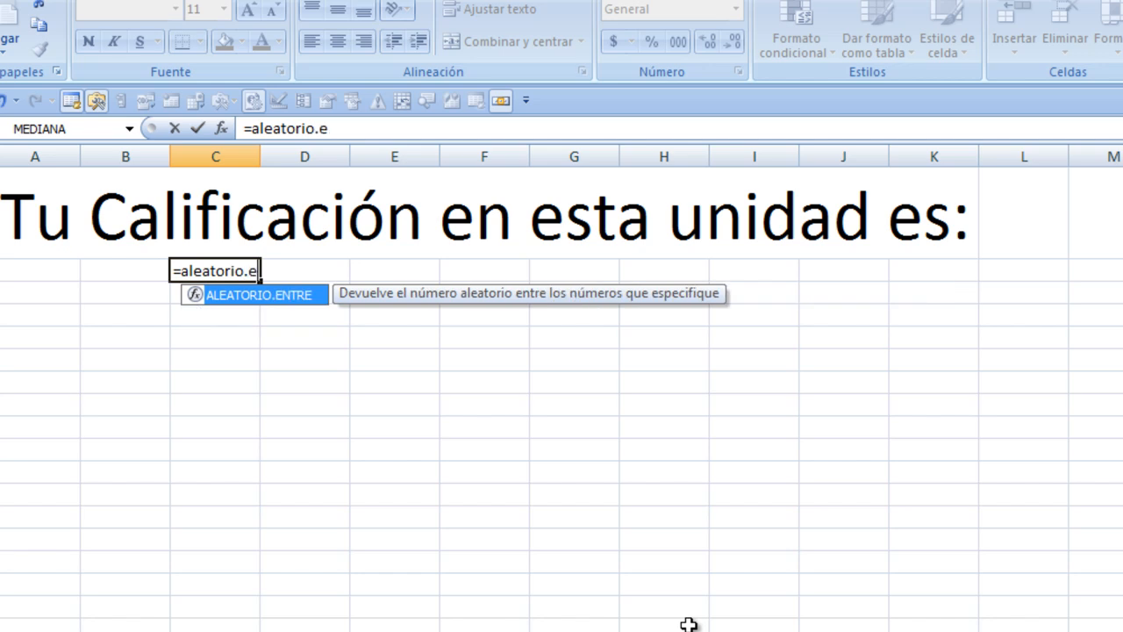
pyautogui.write('ntre(')
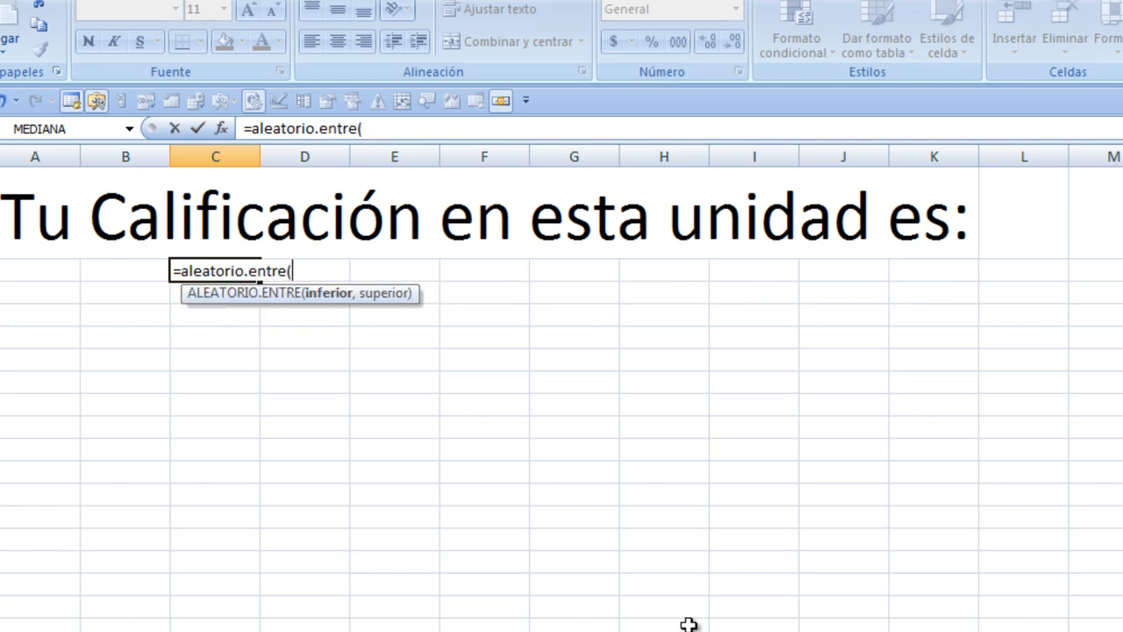
pyautogui.write('5,')
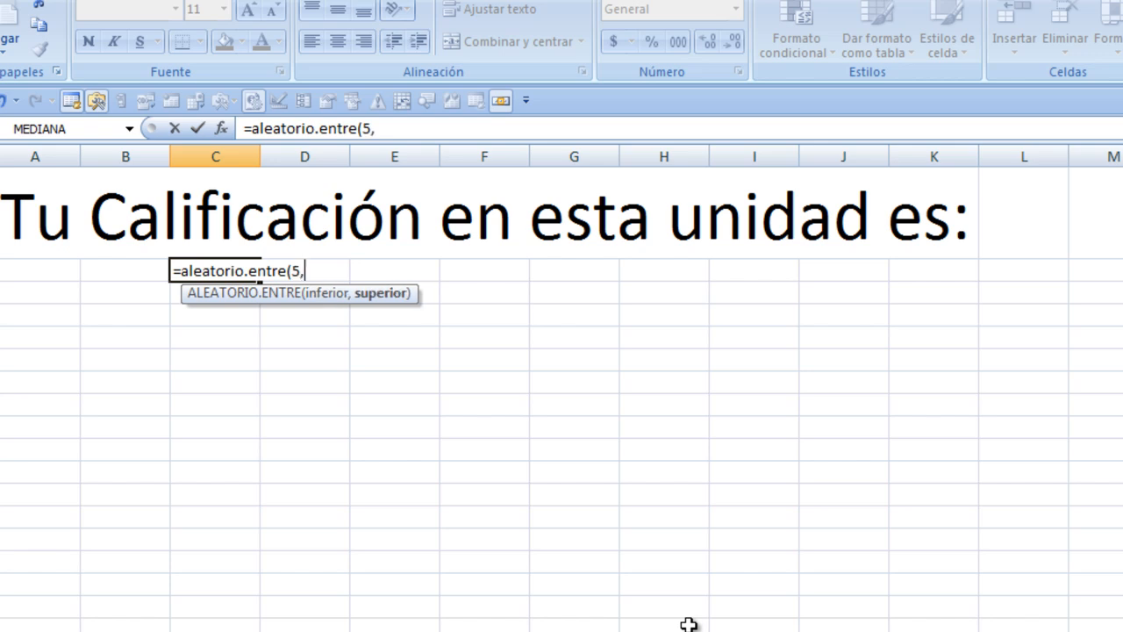
pyautogui.write('10)')
pyautogui.press('Return')
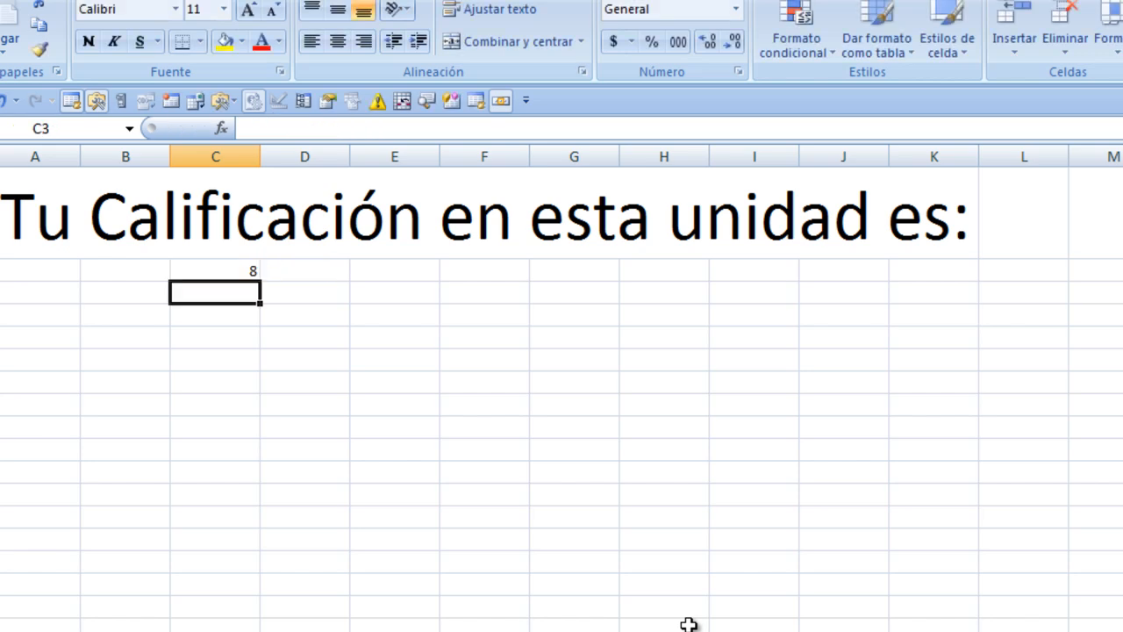
# Enter the formula =si(C2>=6,"Aprobo","Reprobó") in D2, beside the random grade.
pyautogui.click(323, 274)
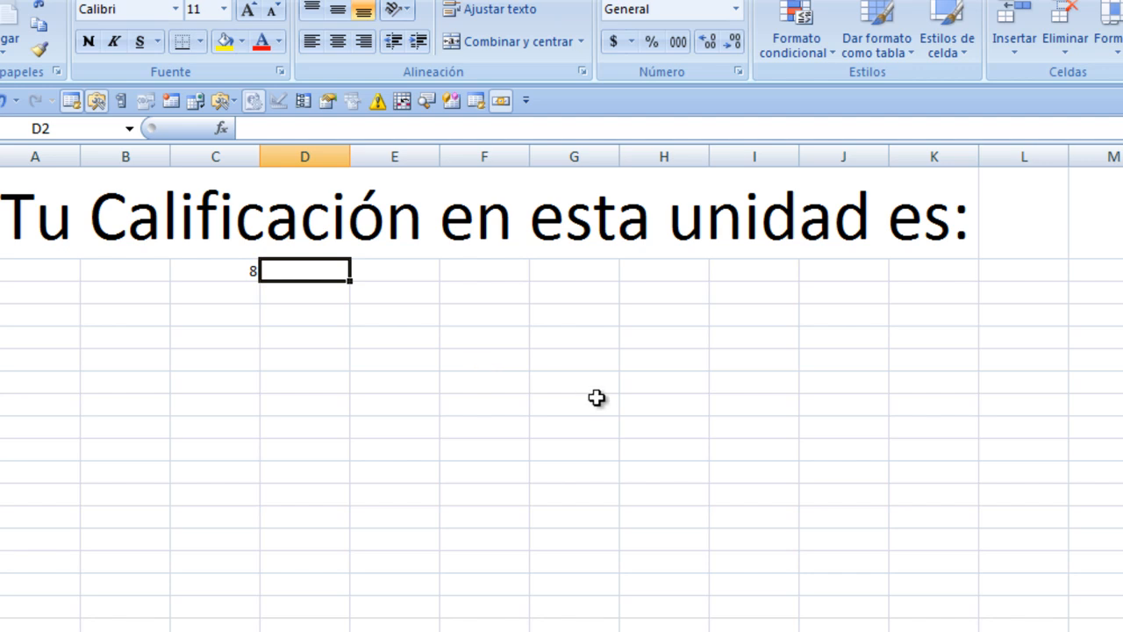
pyautogui.write('=si')
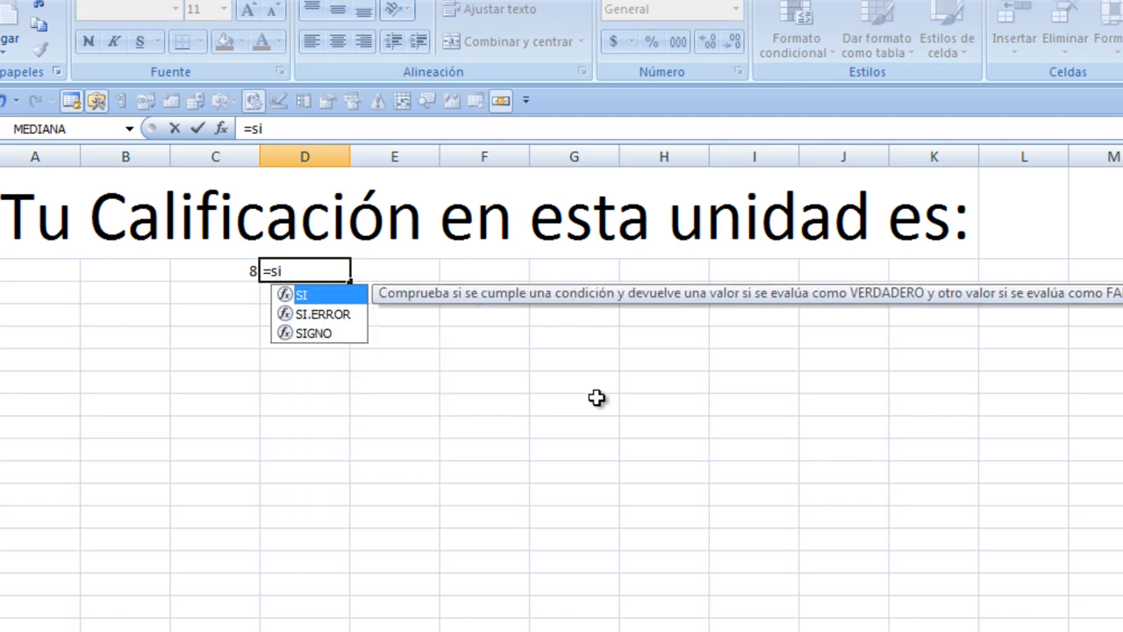
pyautogui.write('(')
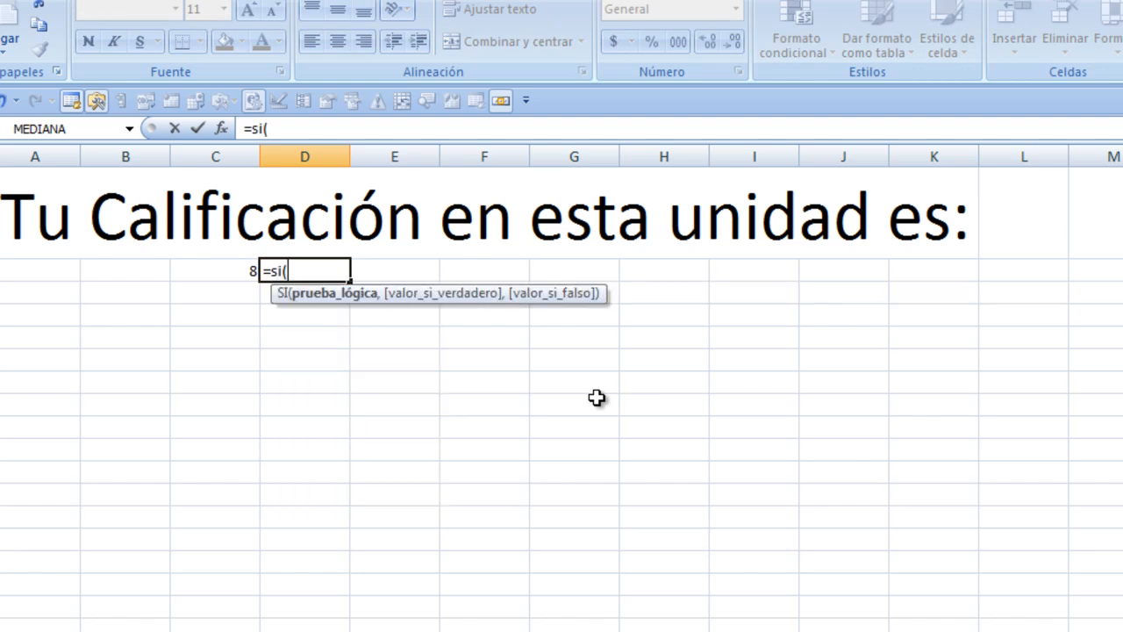
pyautogui.click(240, 275)
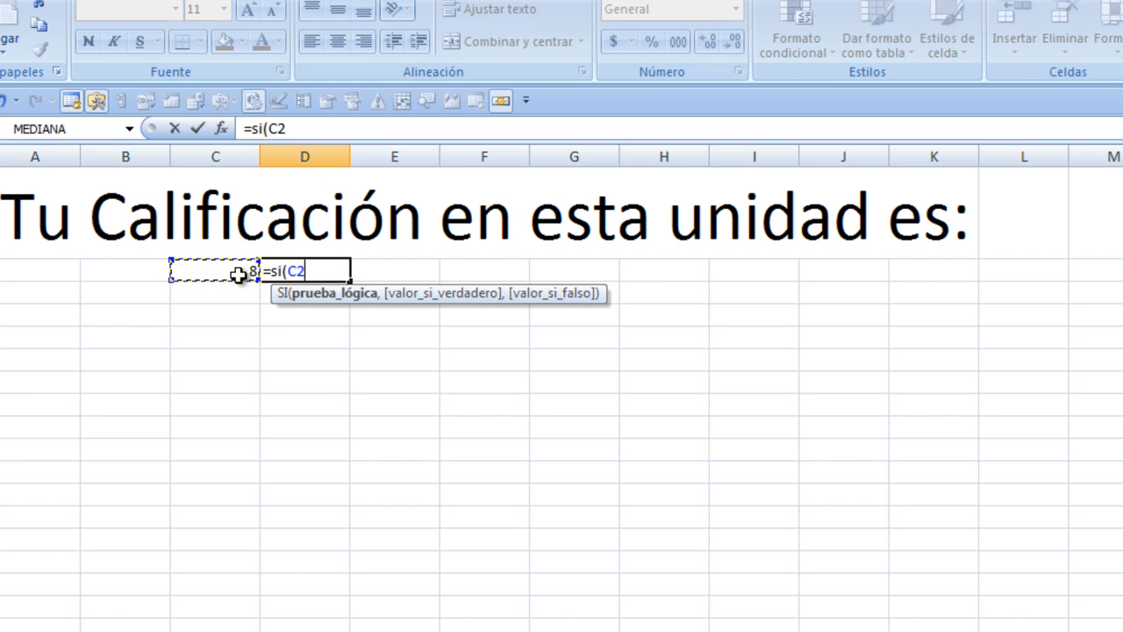
pyautogui.write('>=6,')
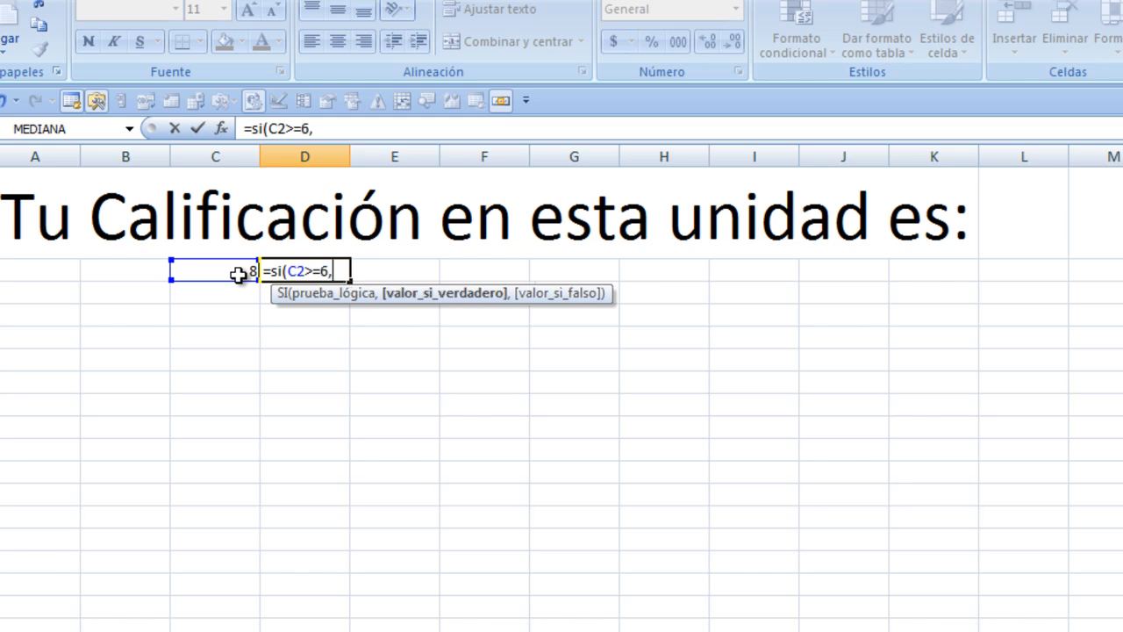
pyautogui.write('"Aprobo')
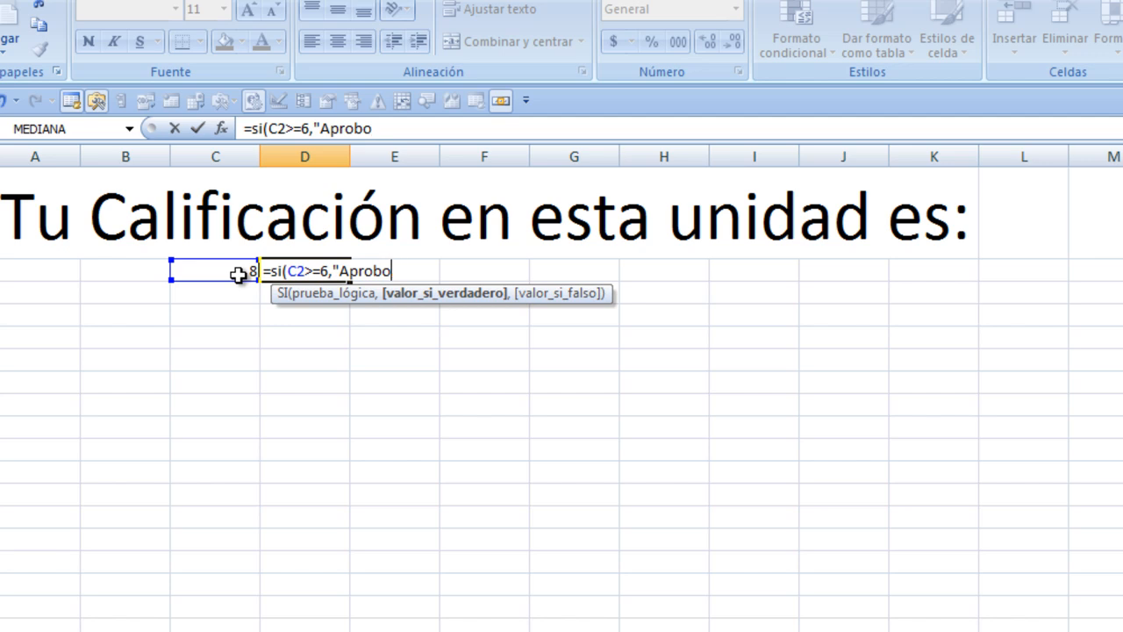
pyautogui.write('","')
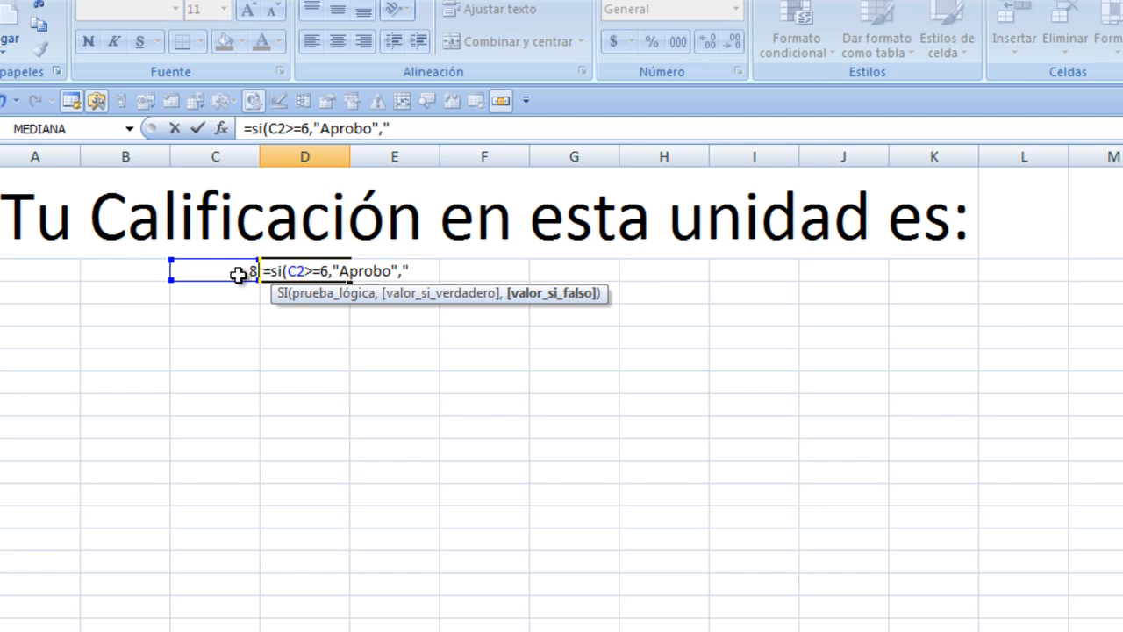
pyautogui.write('Reprobó")')
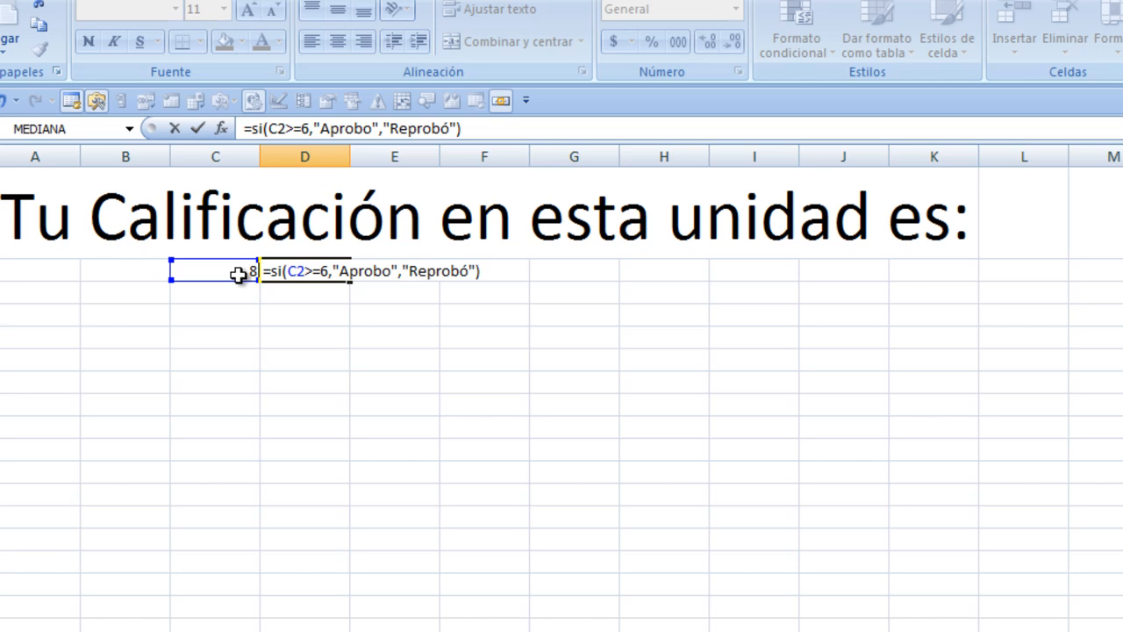
pyautogui.press('Return')
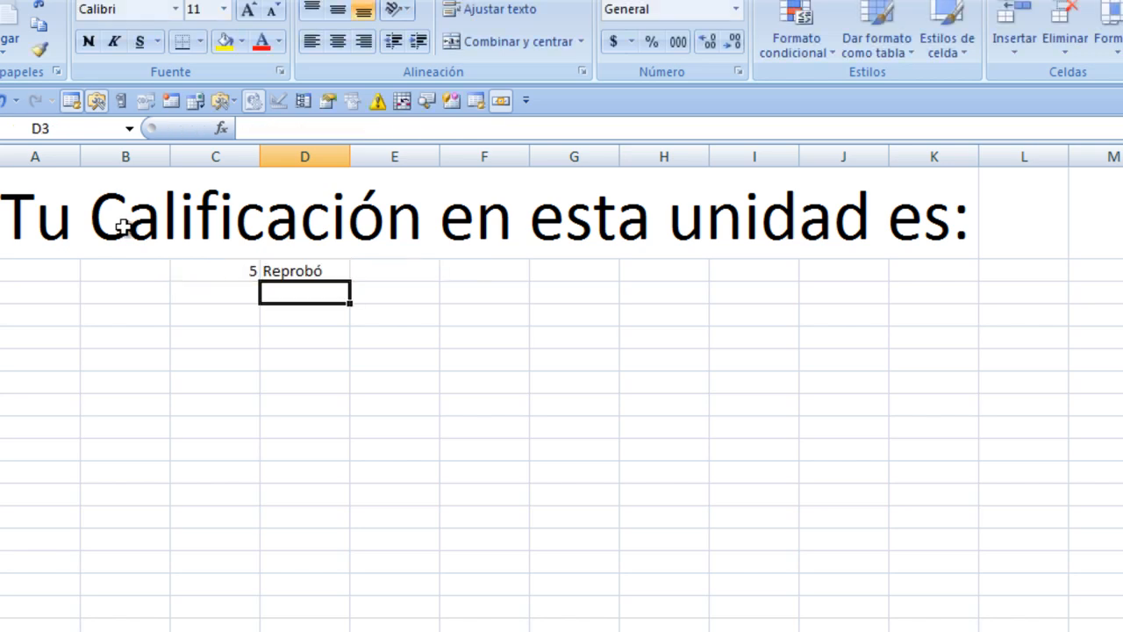
# Set the font size of the random grade and its pass/fail result in C2:D2 to 72.
pyautogui.moveTo(251, 269); pyautogui.dragTo(273, 270)
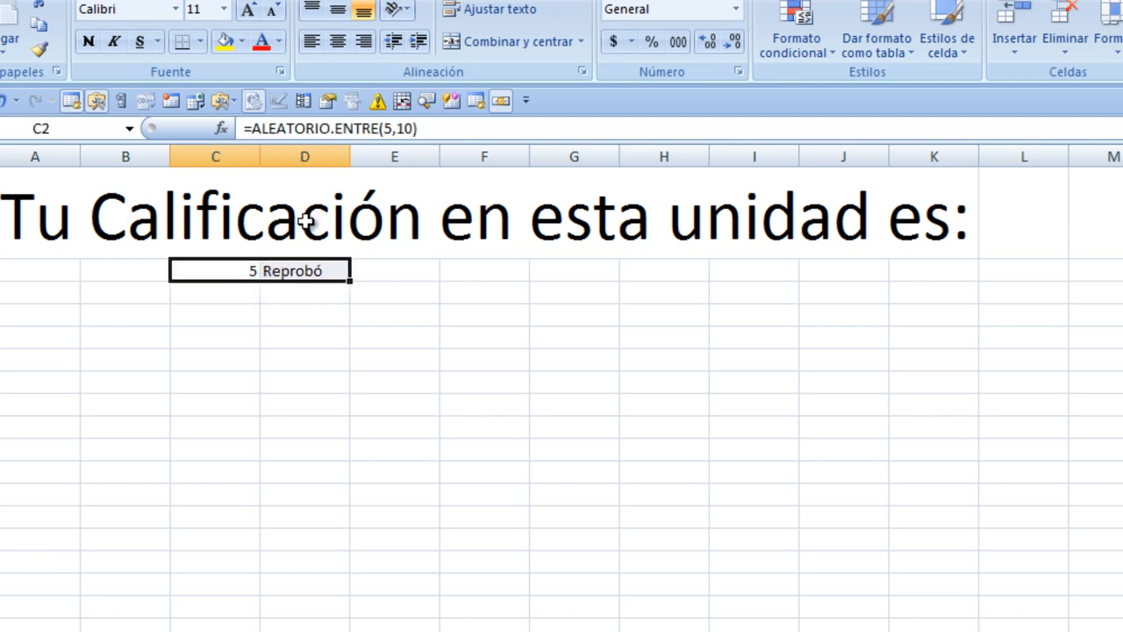
pyautogui.click(225, 10)
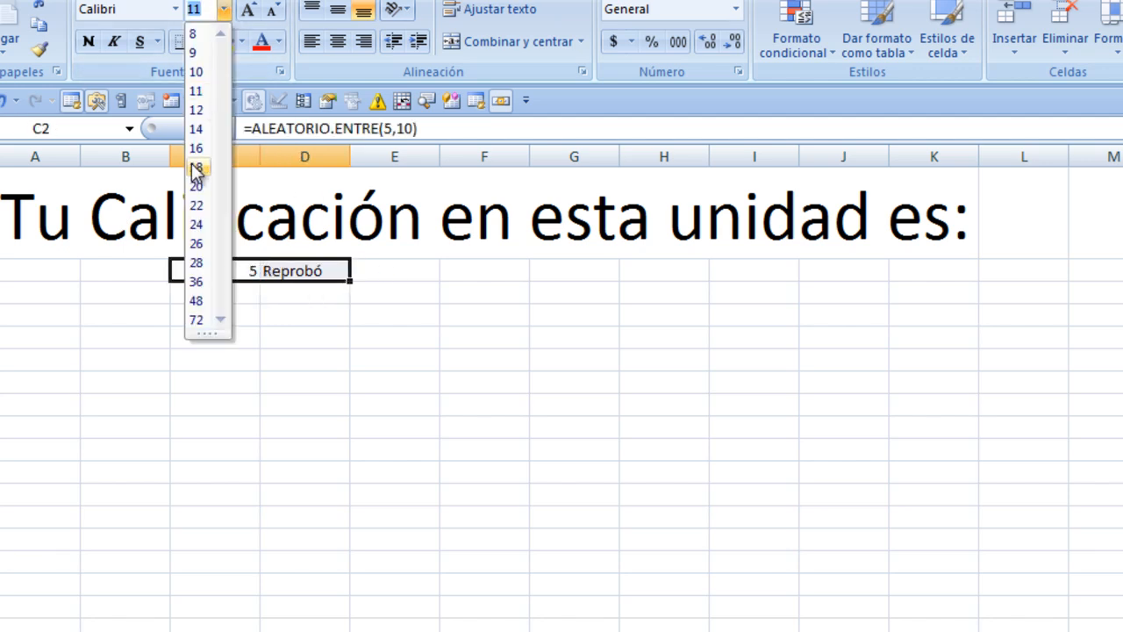
pyautogui.click(197, 320)
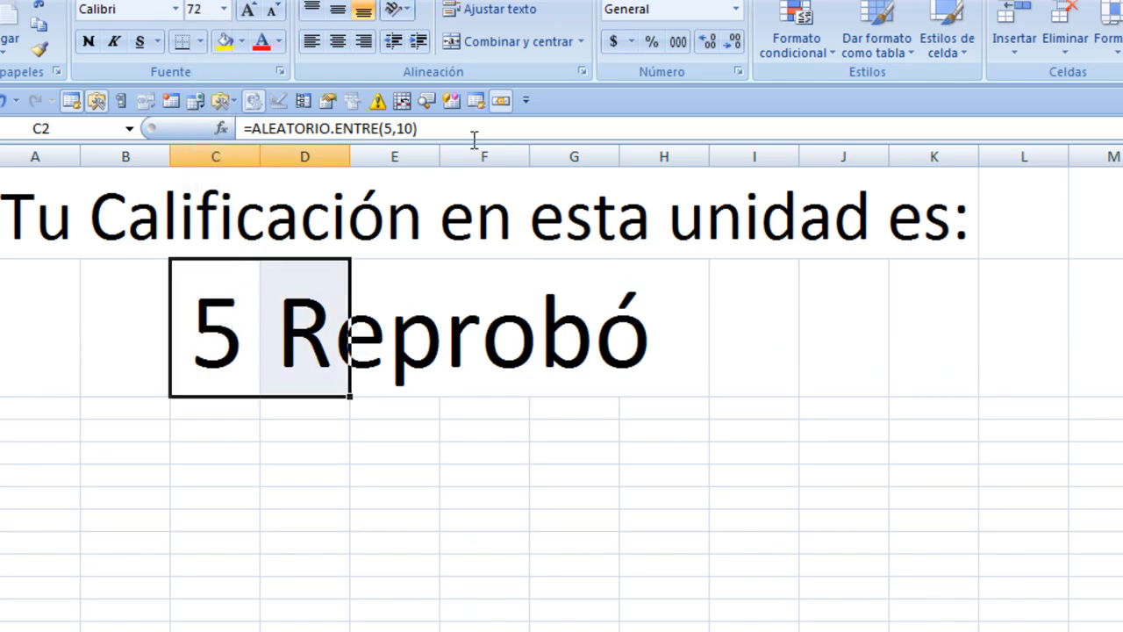
# Recalculate the worksheet repeatedly to test the random grade with its pass/fail text, and widen column C to fit a two-digit grade.
pyautogui.press('F9')
pyautogui.press('F9')
pyautogui.press('F9')
pyautogui.press('F9')
pyautogui.press('F9')
pyautogui.press('F9')
pyautogui.press('F9')
pyautogui.press('F9')
pyautogui.press('F9')
pyautogui.press('F9')
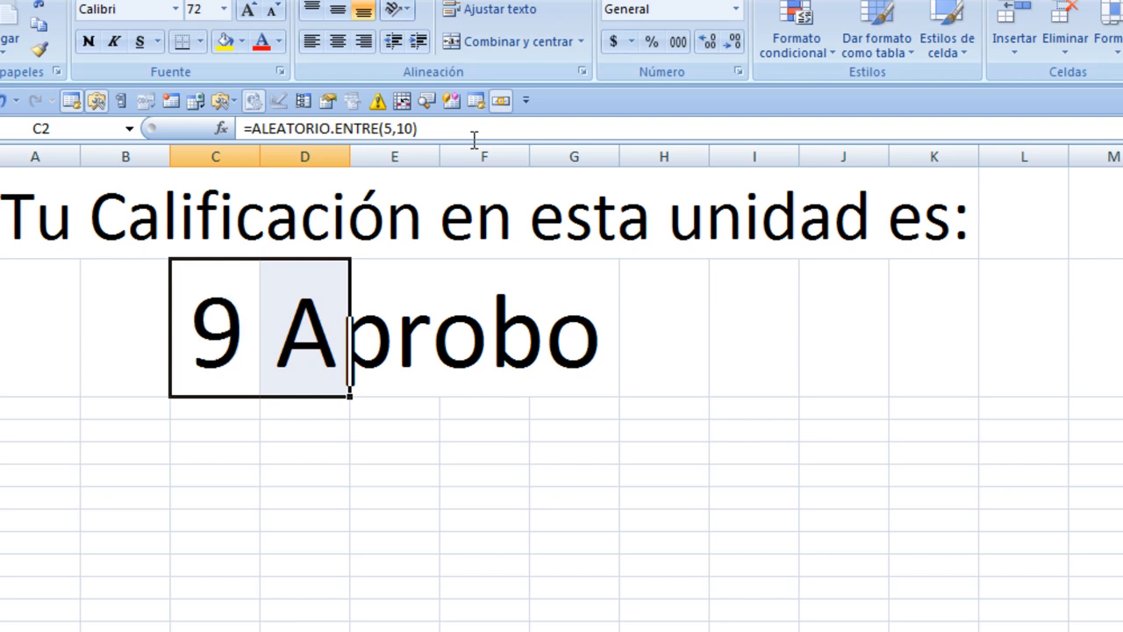
pyautogui.press('F9')
pyautogui.press('F9')
pyautogui.press('F9')
pyautogui.press('F9')
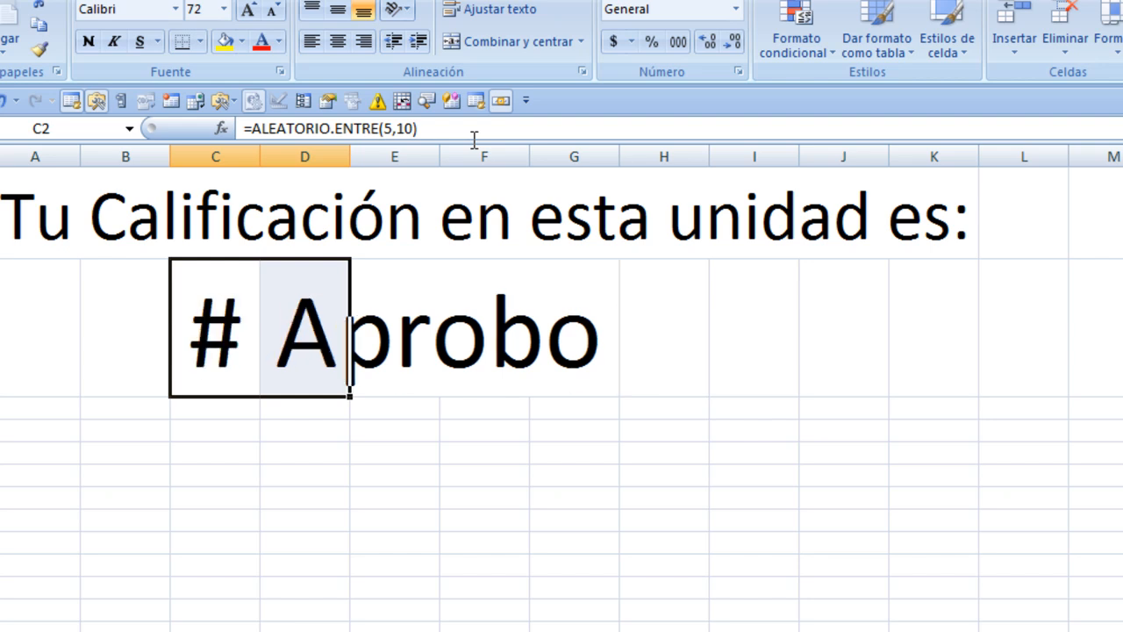
pyautogui.press('F9')
pyautogui.press('F9')
pyautogui.press('F9')
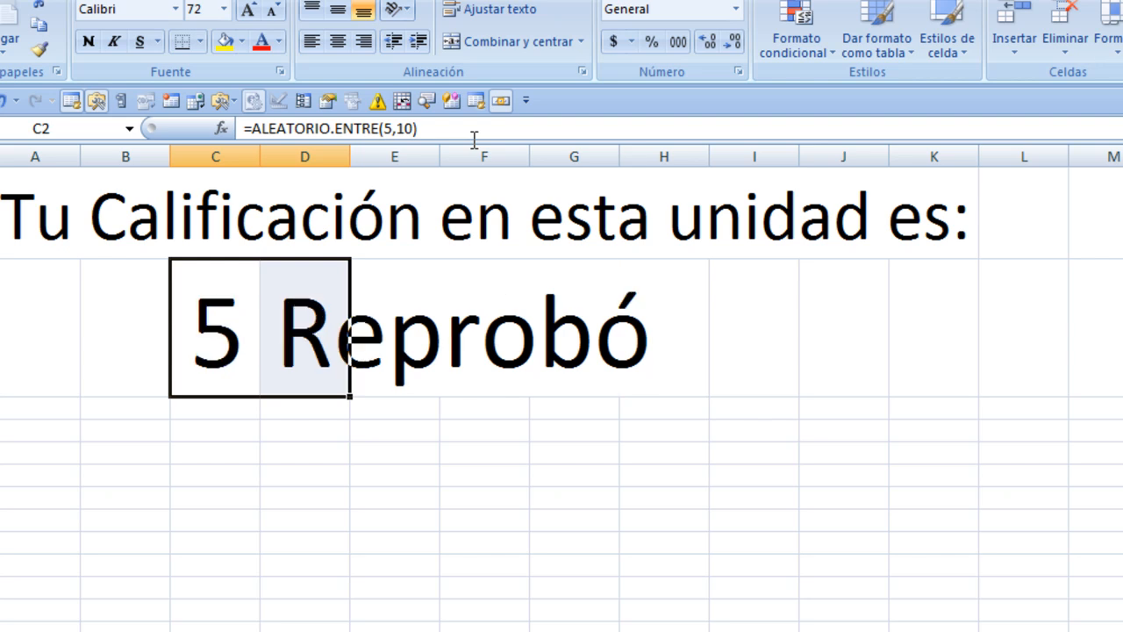
pyautogui.press('F9')
pyautogui.press('F9')
pyautogui.press('F9')
pyautogui.moveTo(260, 157); pyautogui.dragTo(306, 164)
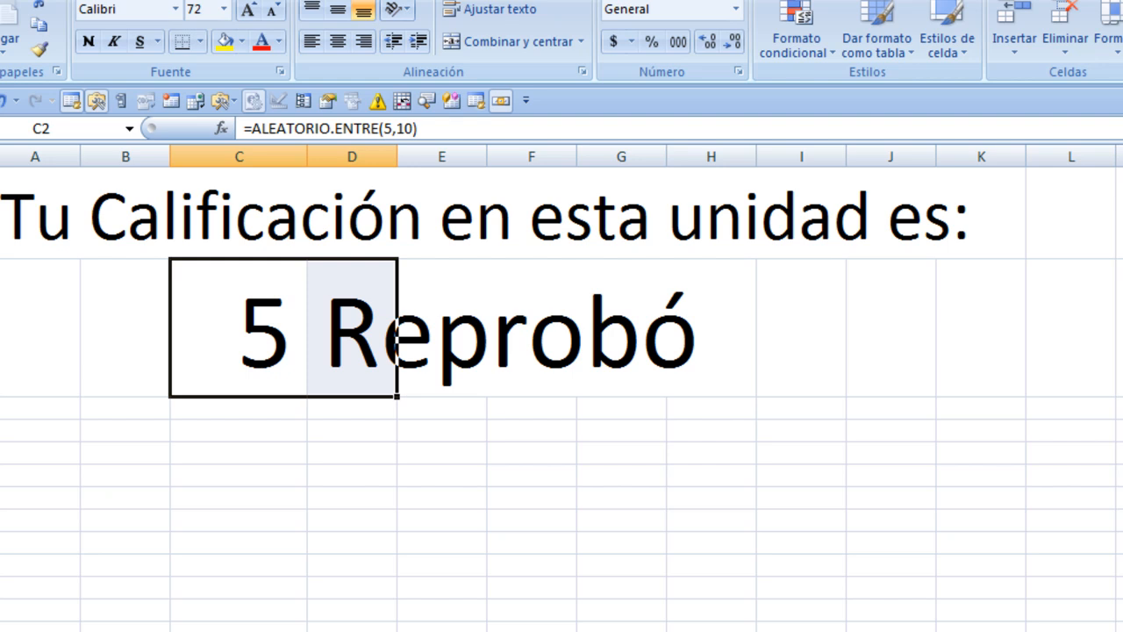
# Switch to the next worksheet and set the font size of the profession-prediction instructions in A1:E4 to 28.
pyautogui.hotkey('ctrl', 'pagedown')
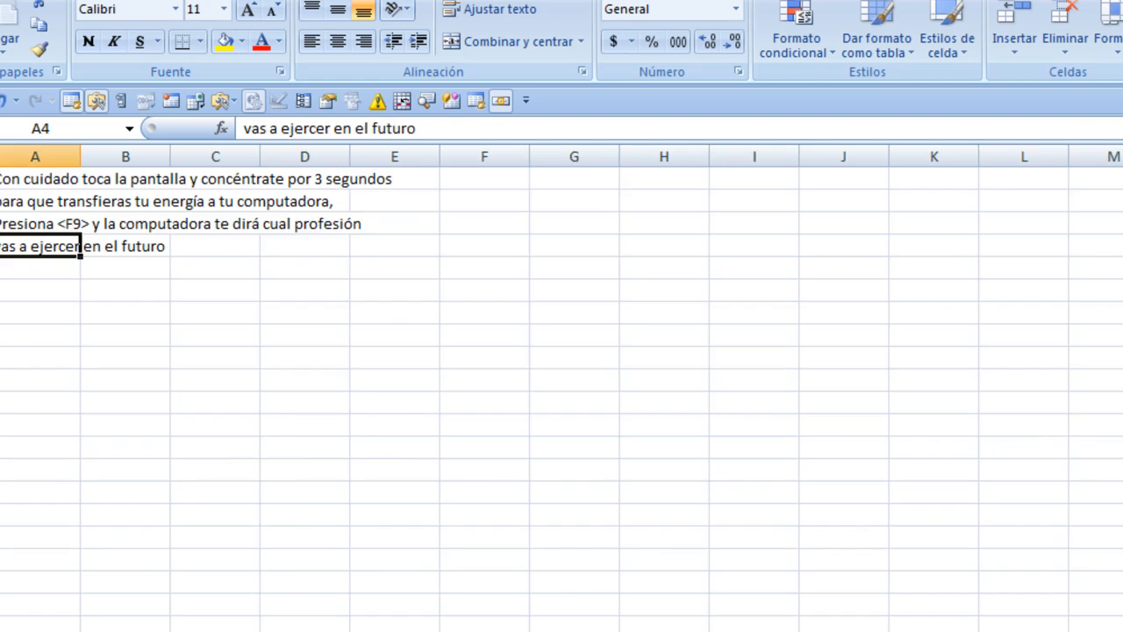
pyautogui.click(32, 180)
pyautogui.moveTo(32, 180); pyautogui.dragTo(381, 245)
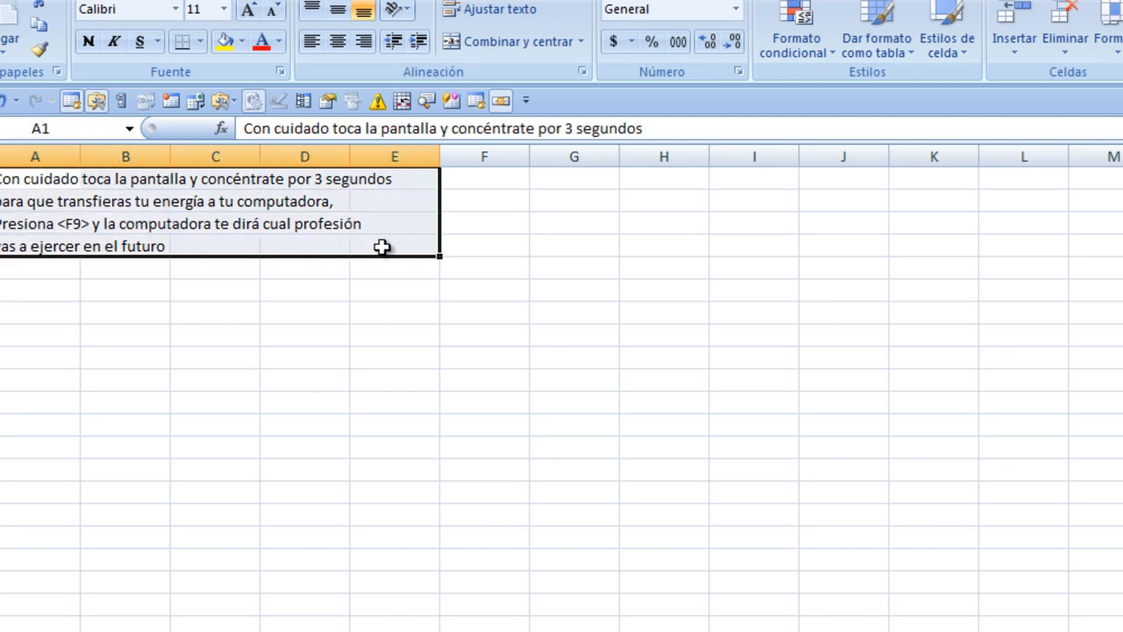
pyautogui.click(224, 9)
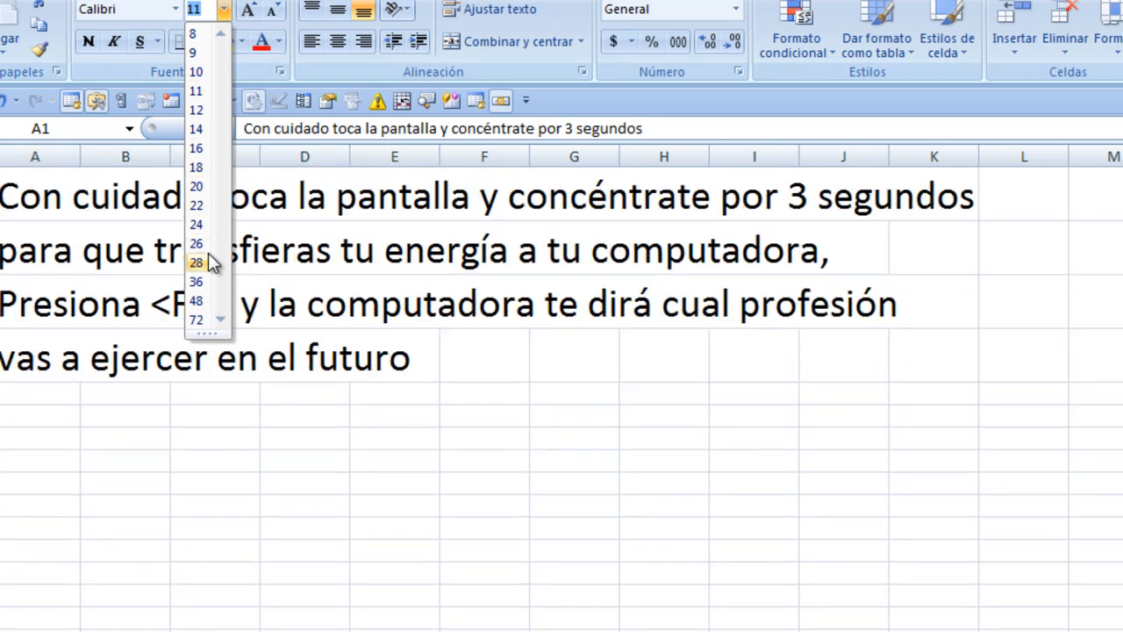
pyautogui.click(208, 256)
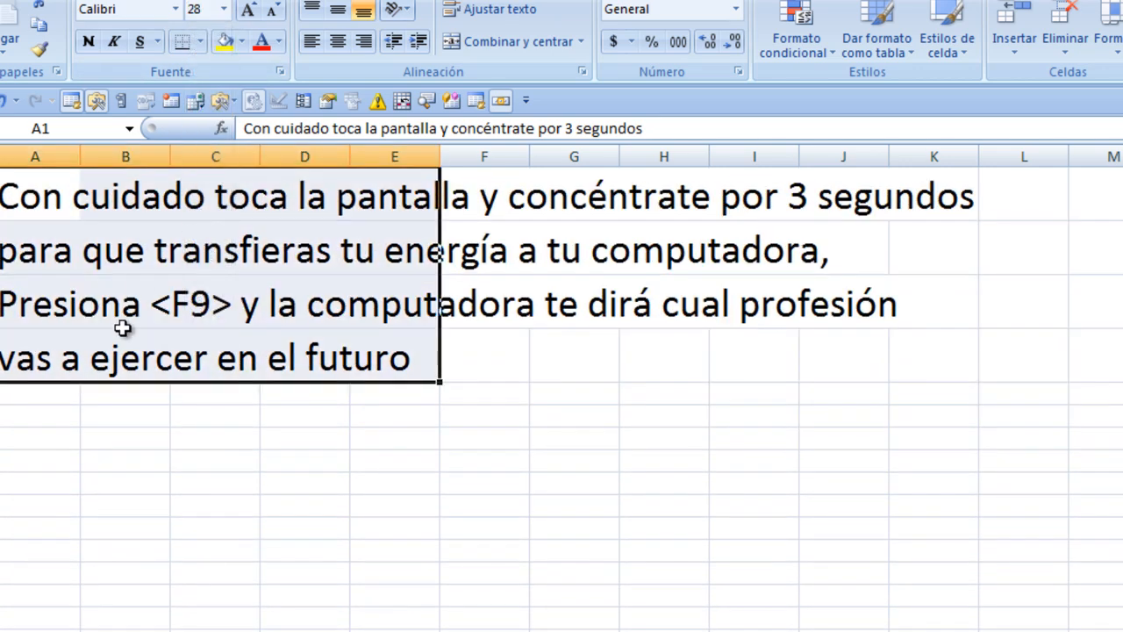
# Start a numbered profession list below the instructions with 0 and Arquitecto in B6:C6 and 1 and Policía in B7:C7.
pyautogui.click(118, 418)
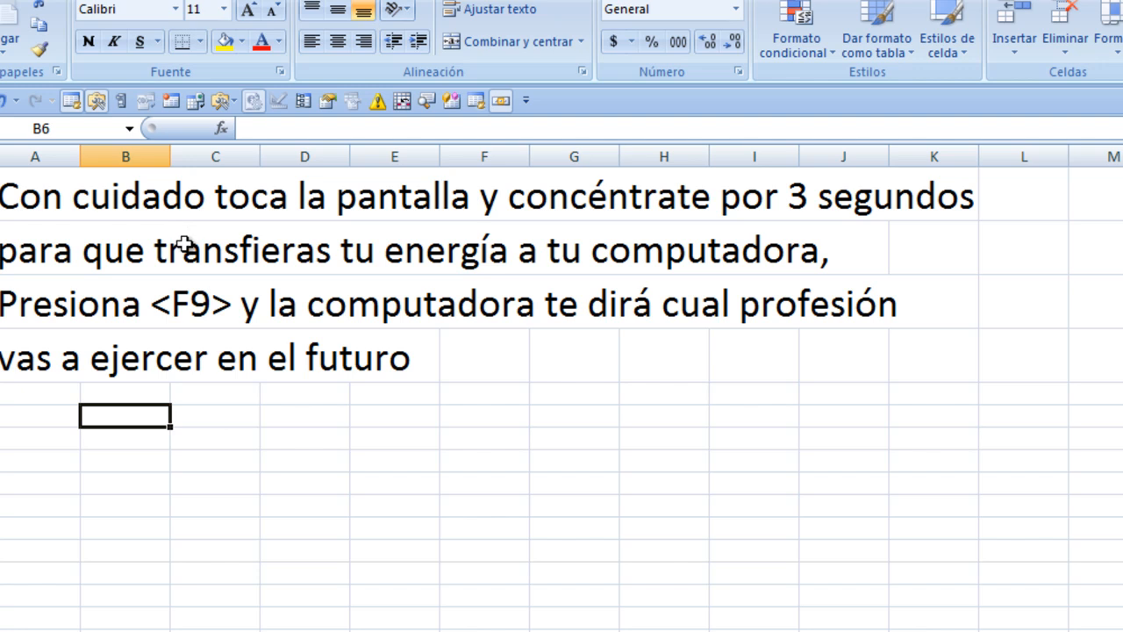
pyautogui.write('0')
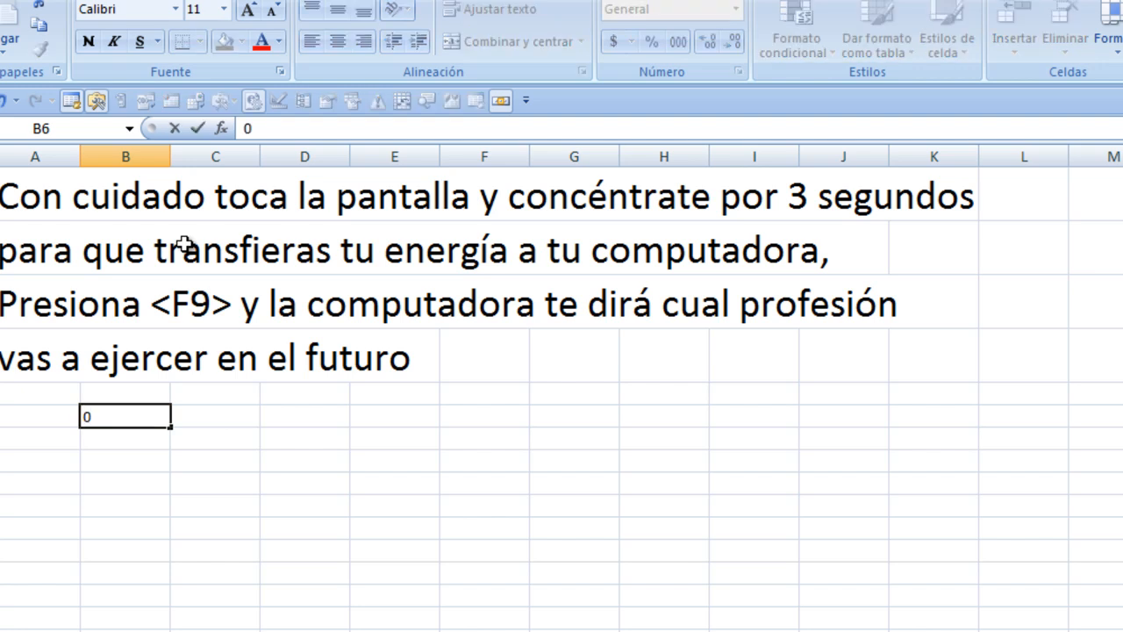
pyautogui.press('Tab')
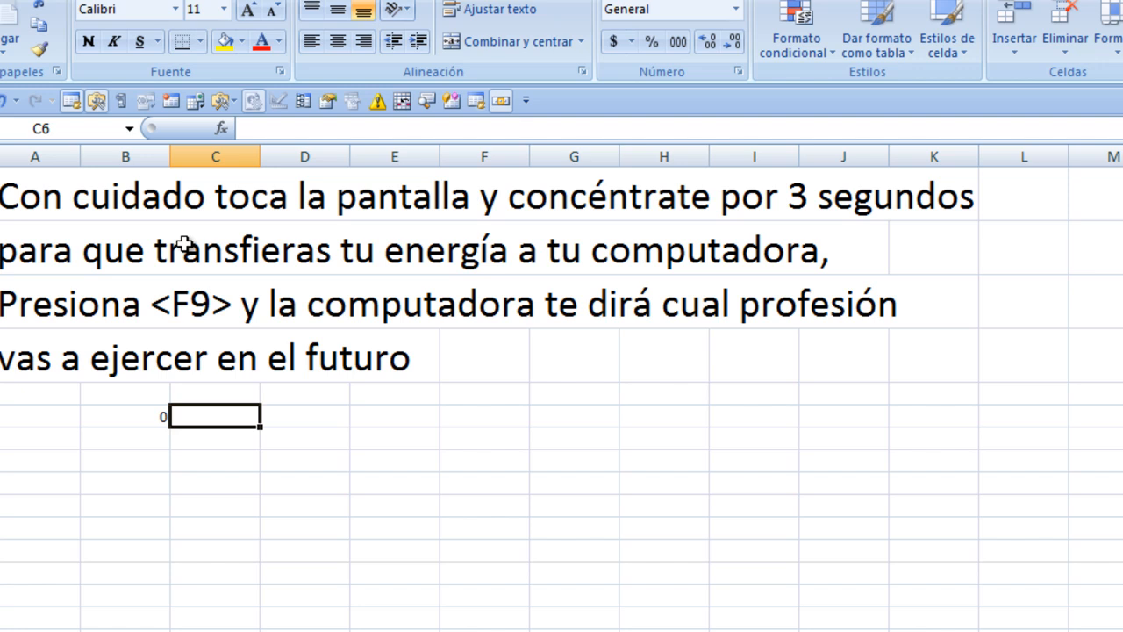
pyautogui.write('A')
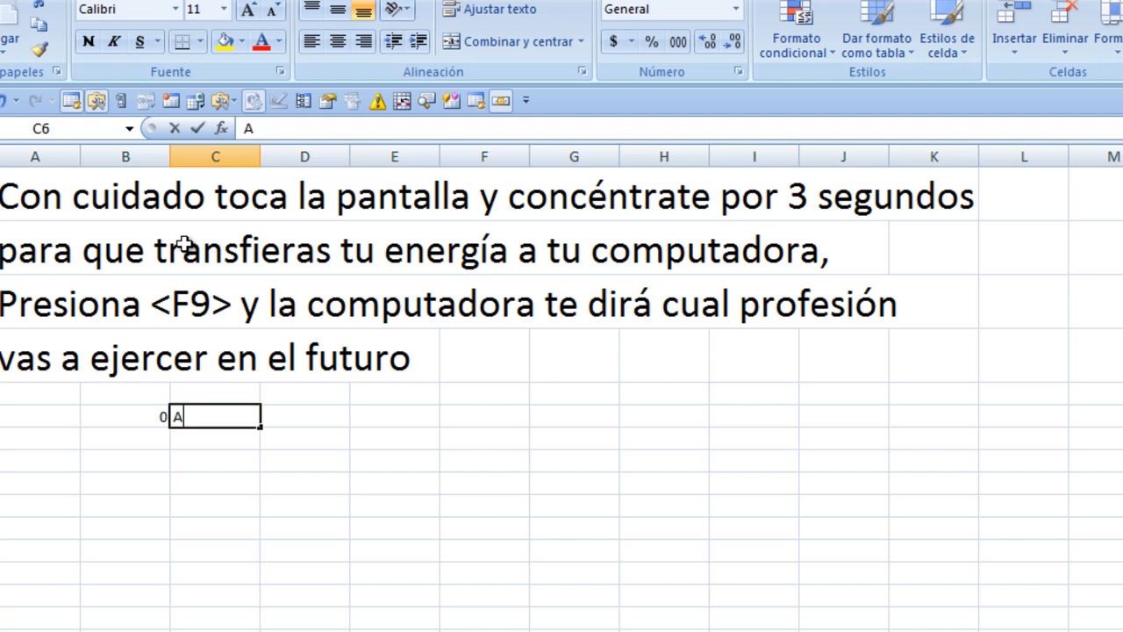
pyautogui.write('rquitecto')
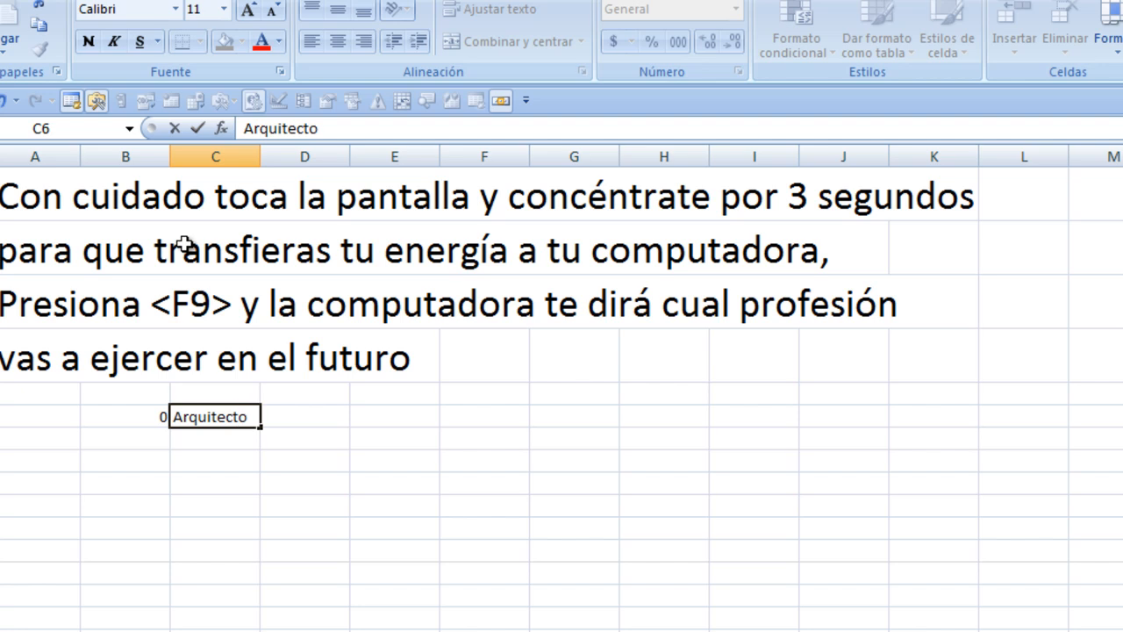
pyautogui.press('Return')
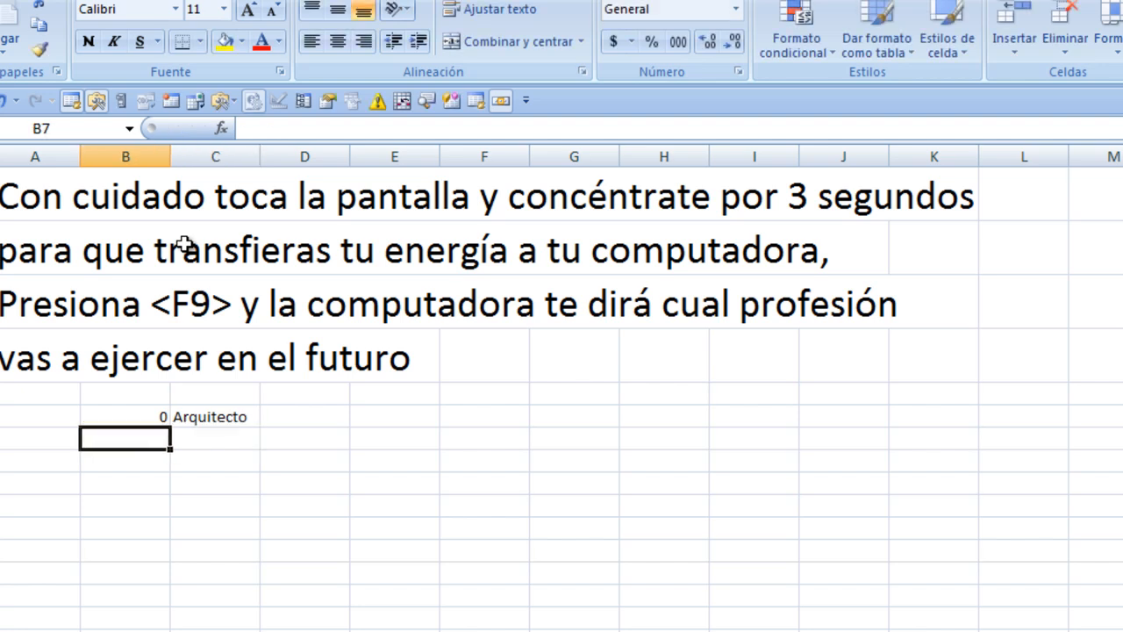
pyautogui.write('1')
pyautogui.press('Tab')
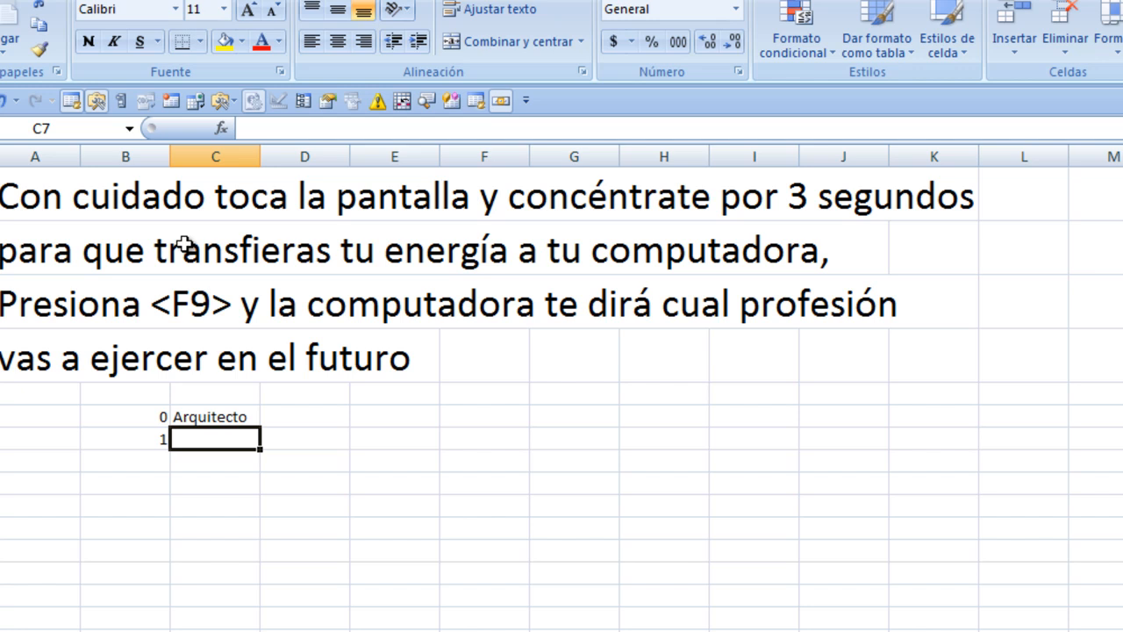
pyautogui.write('Polic')
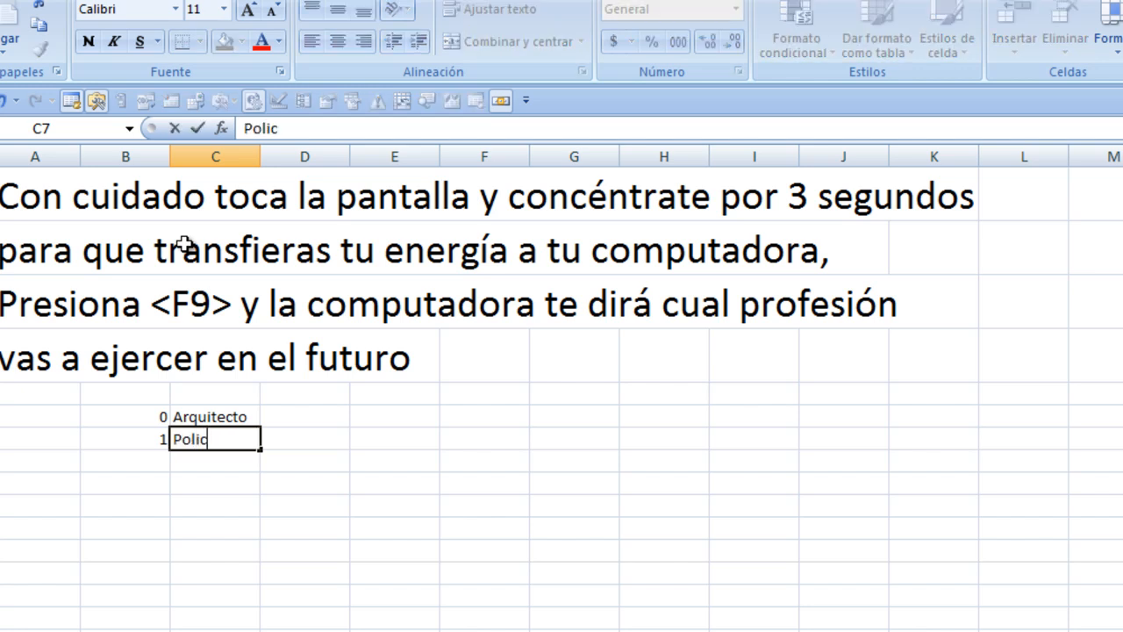
pyautogui.write('ía')
pyautogui.press('Return')
# Complete the numbered profession list with 2 and Maestro in B8:C8 and 3 and Presidente in B9:C9.
pyautogui.press('Left')
pyautogui.write('2')
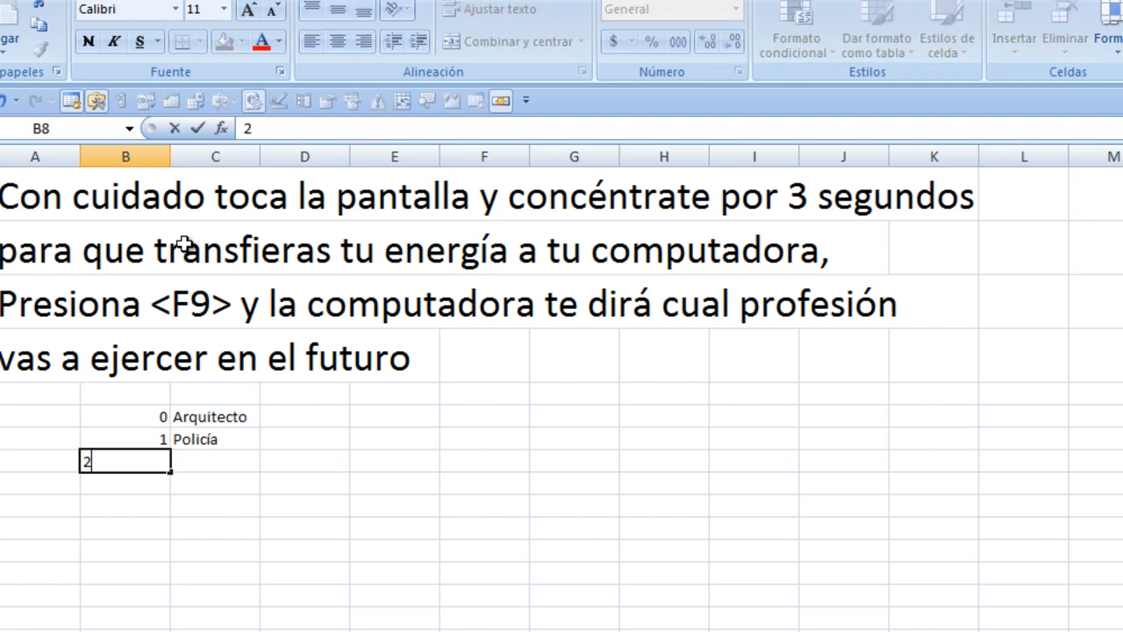
pyautogui.press('Tab')
pyautogui.write('Maestro')
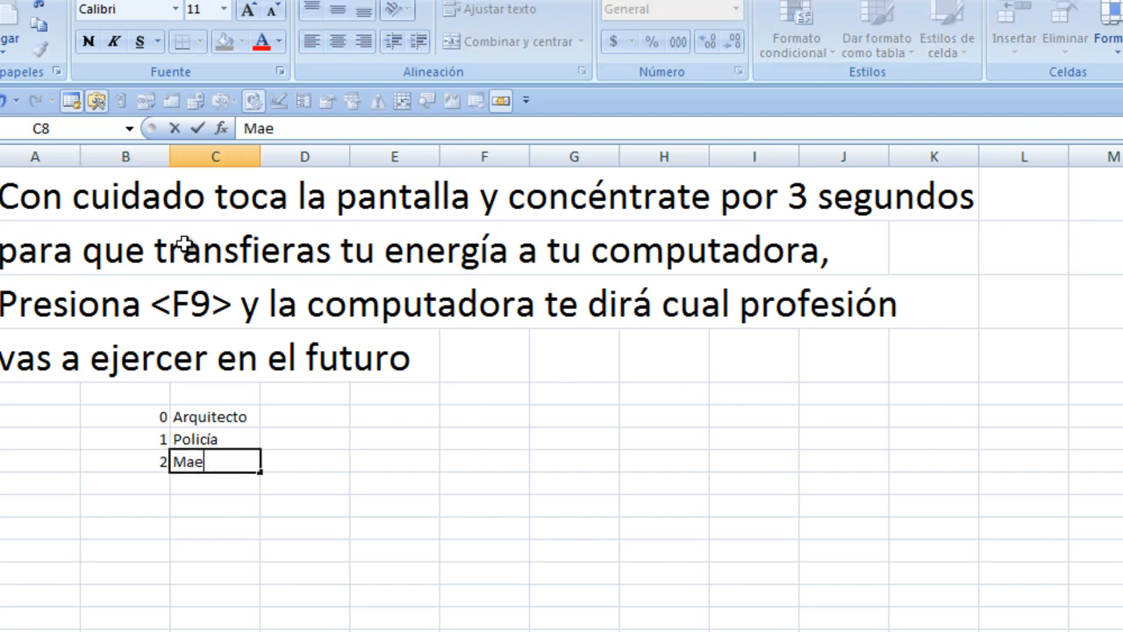
pyautogui.press('Return')
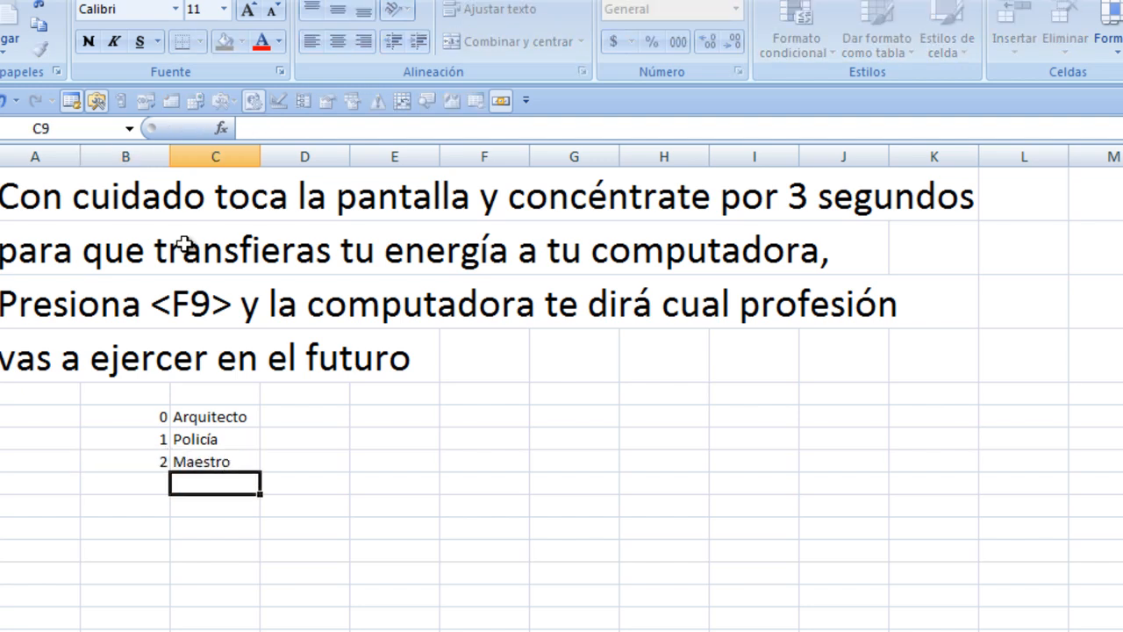
pyautogui.press('Left')
pyautogui.write('3')
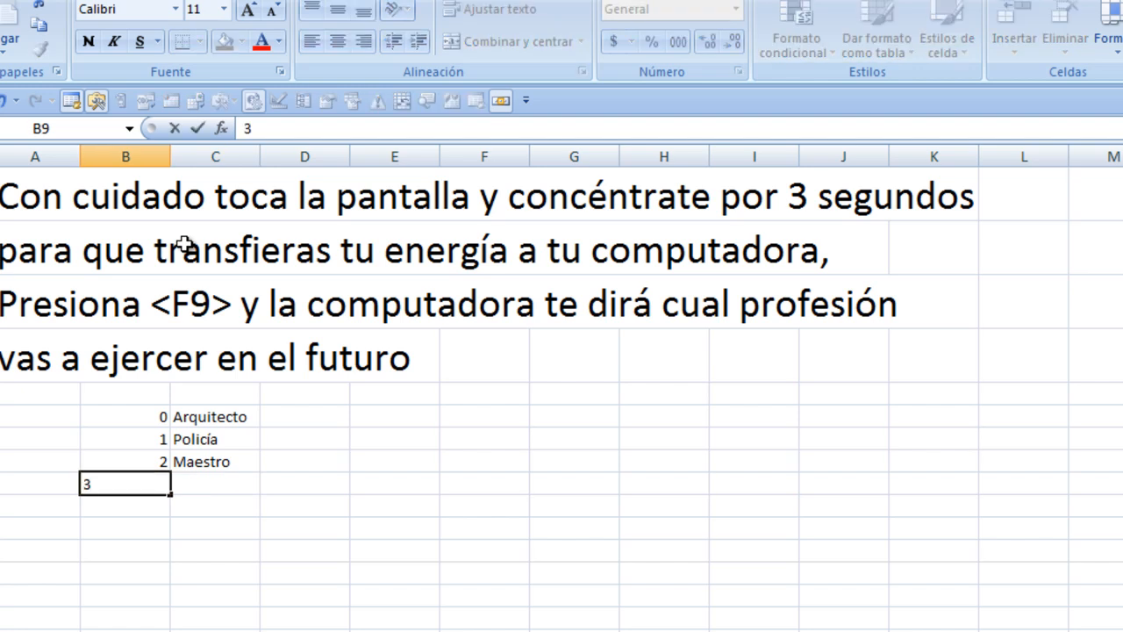
pyautogui.press('Tab')
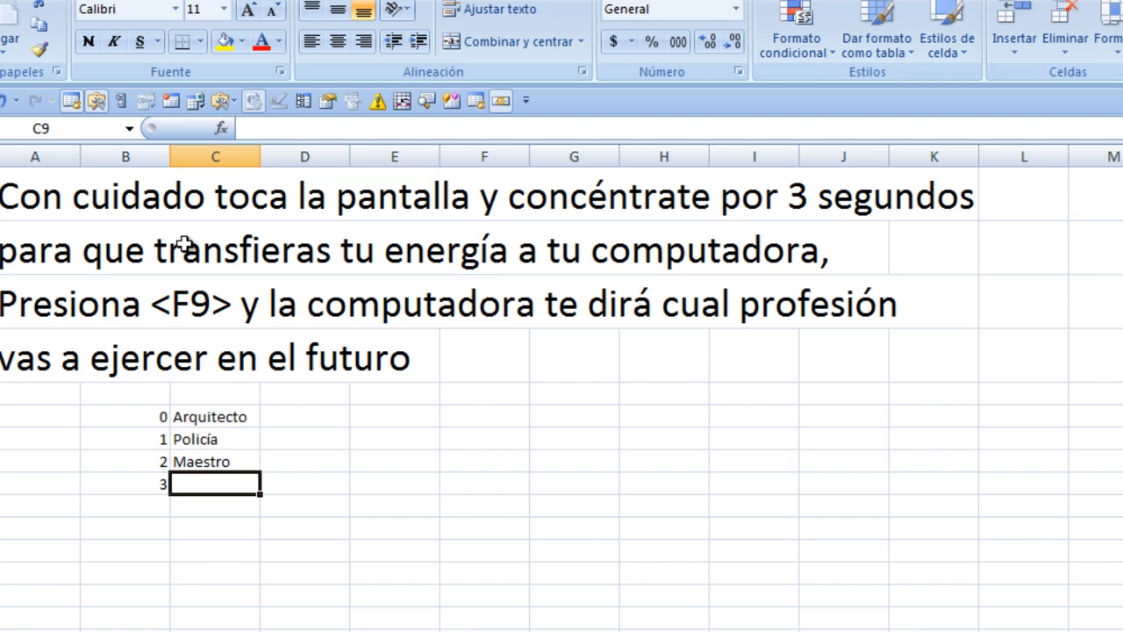
pyautogui.write('P')
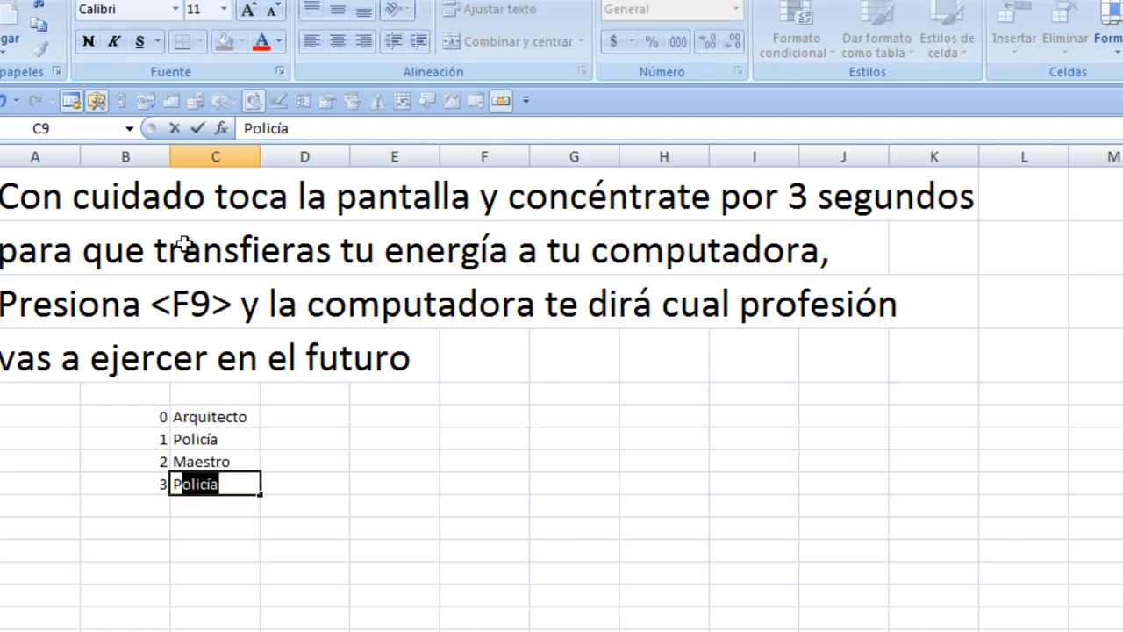
pyautogui.write('residente')
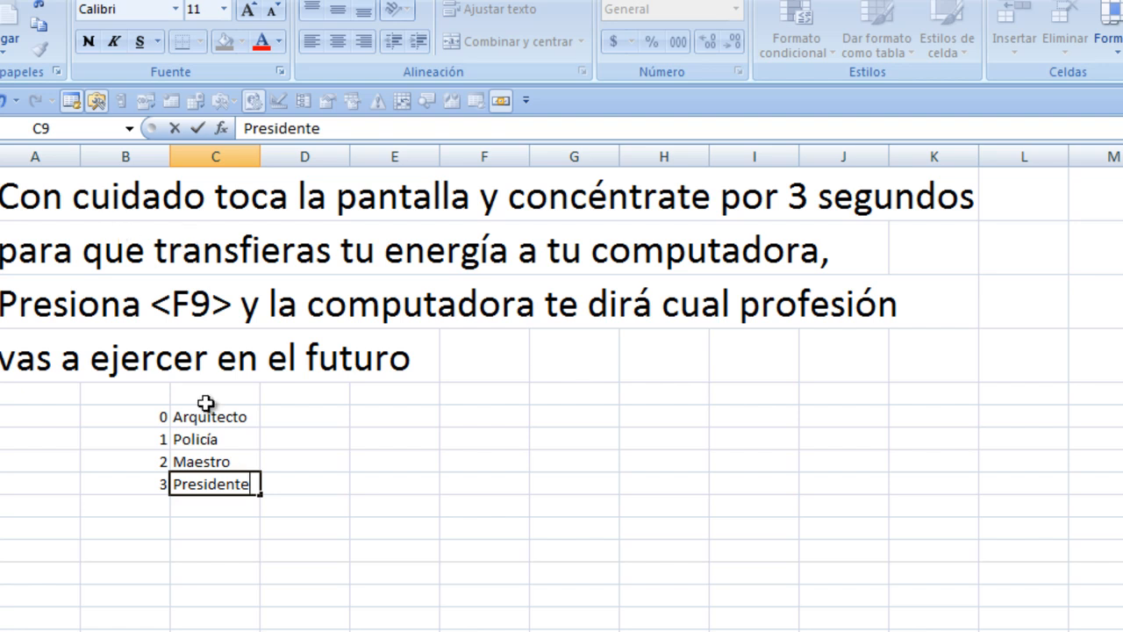
# Enter =aleatorio.entre(0,3) in E6 to generate a random profession number.
pyautogui.click(394, 419)
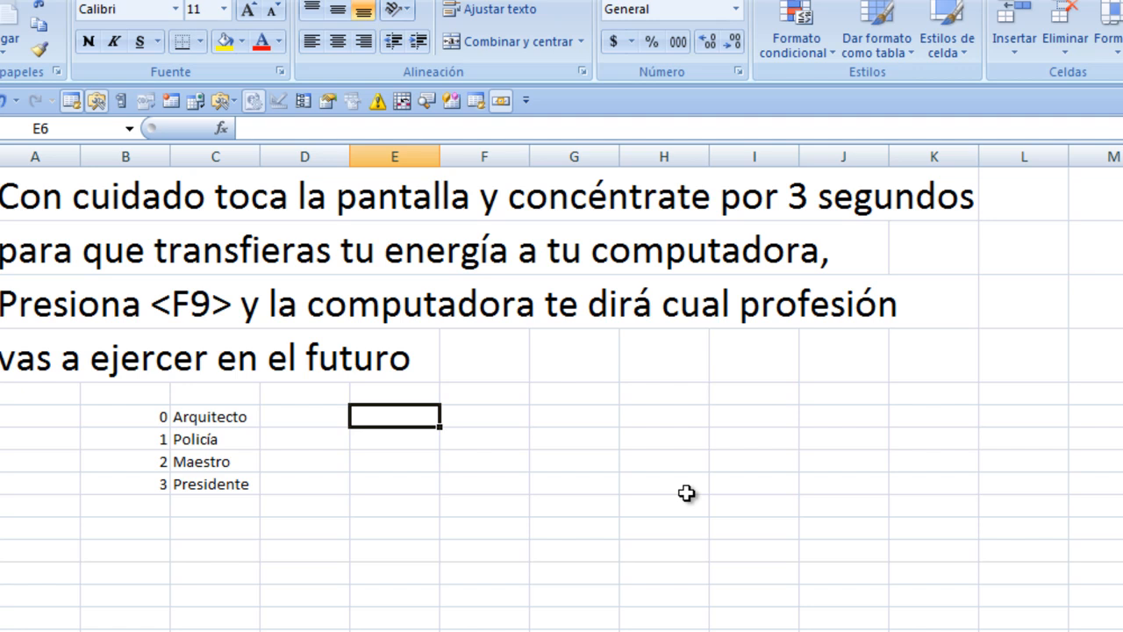
pyautogui.write('=')
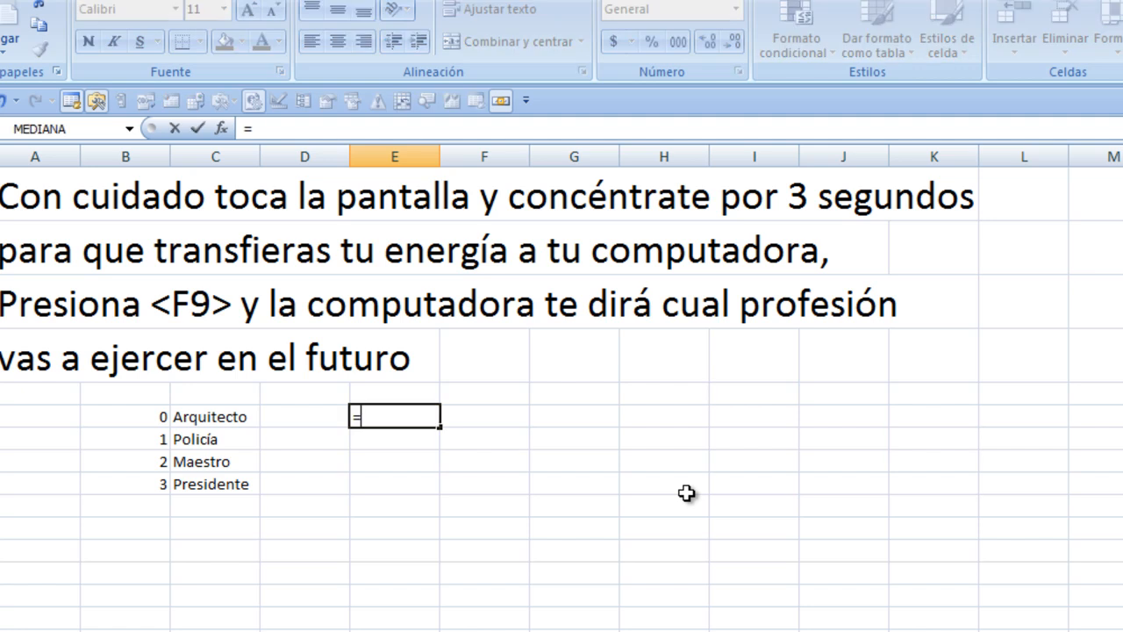
pyautogui.write('a')
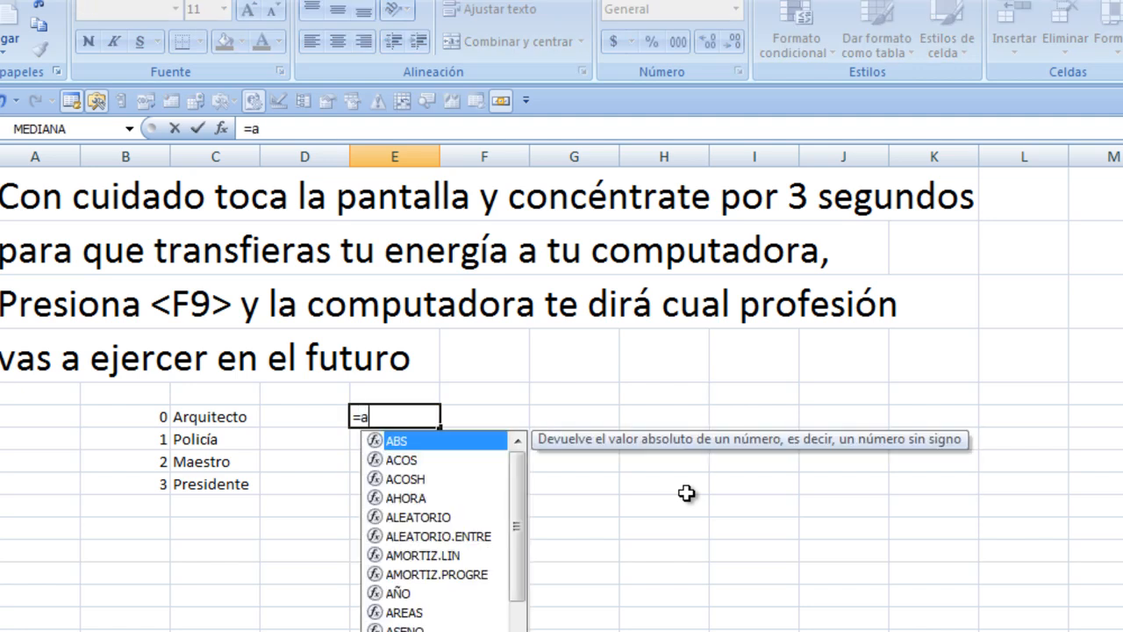
pyautogui.write('leatorio')
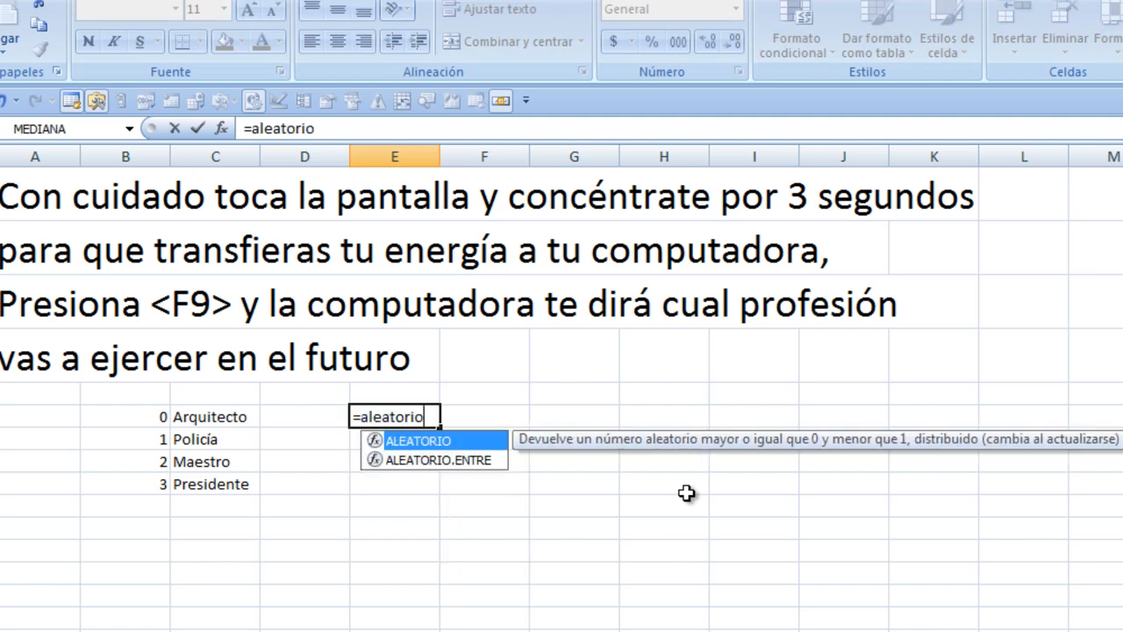
pyautogui.write('.entre')
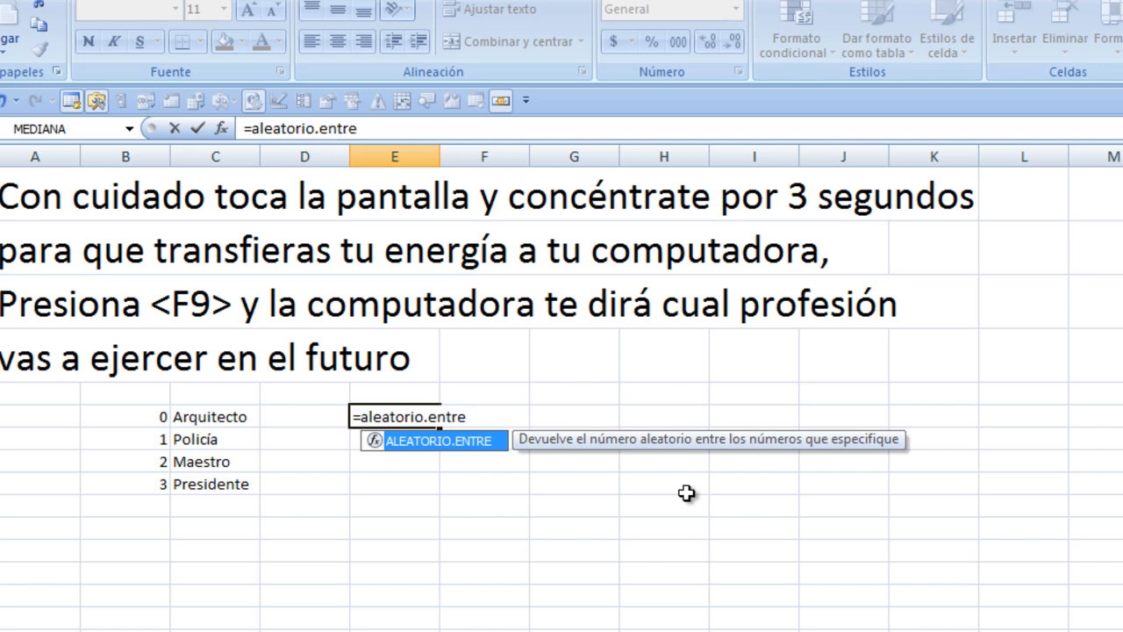
pyautogui.write('(0,')
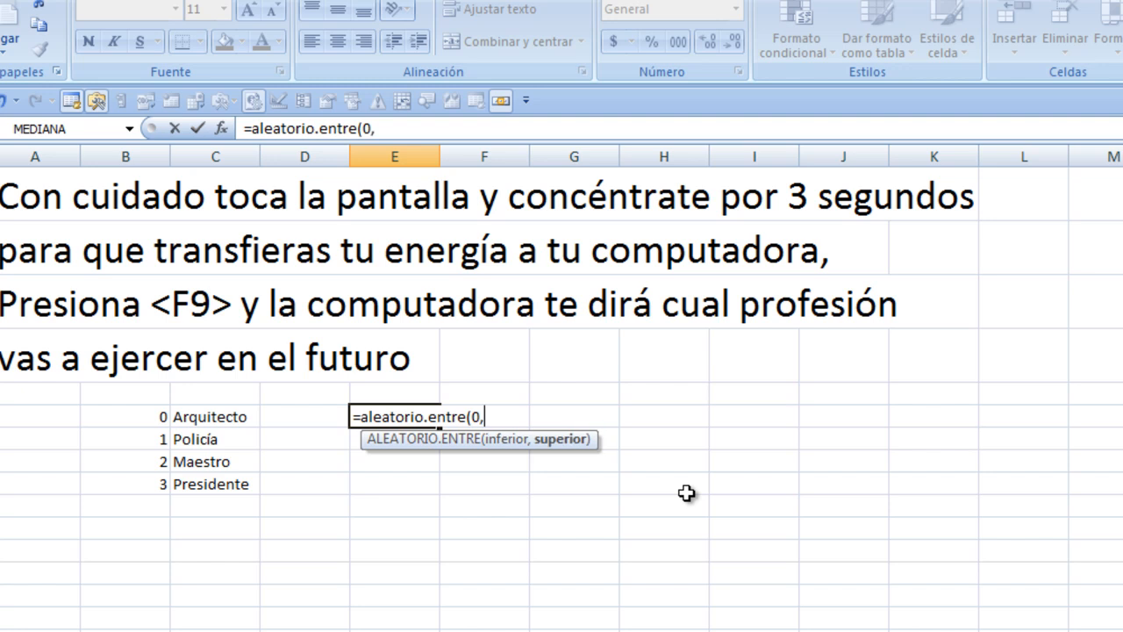
pyautogui.write('3)')
pyautogui.press('Return')
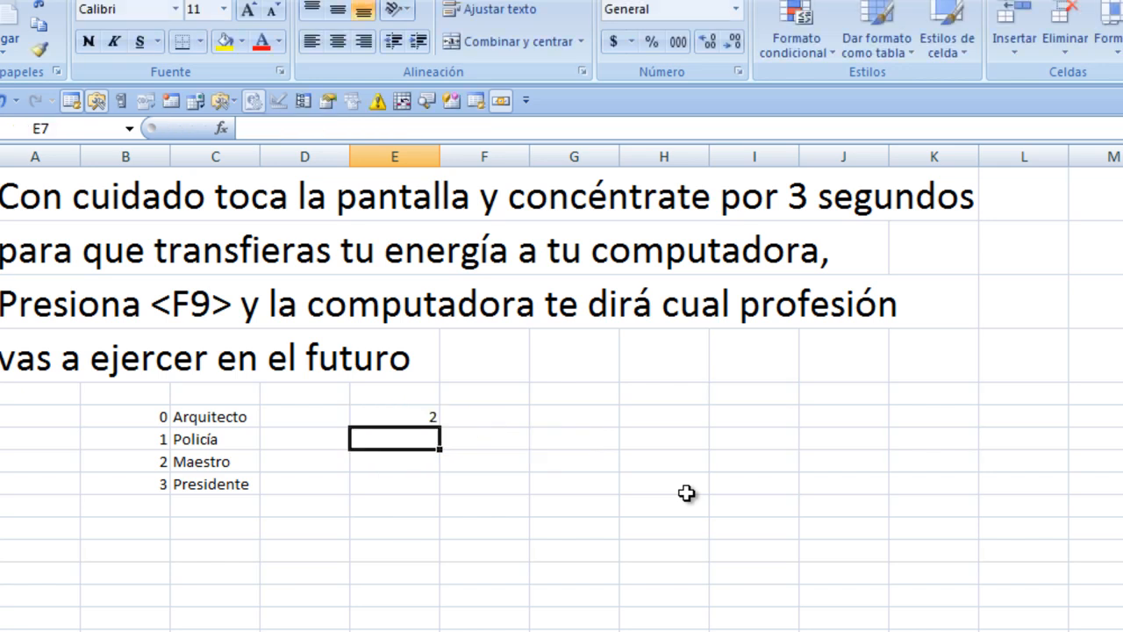
# Recalculate the worksheet repeatedly to test the random profession number in E6.
pyautogui.press('F9')
pyautogui.press('F9')
pyautogui.press('F9')
pyautogui.press('F9')
pyautogui.press('F9')
pyautogui.press('F9')
pyautogui.press('F9')
# Start an SI formula in F6 that tests E6=0 and returns "Arquitecto" when true.
pyautogui.click(510, 420)
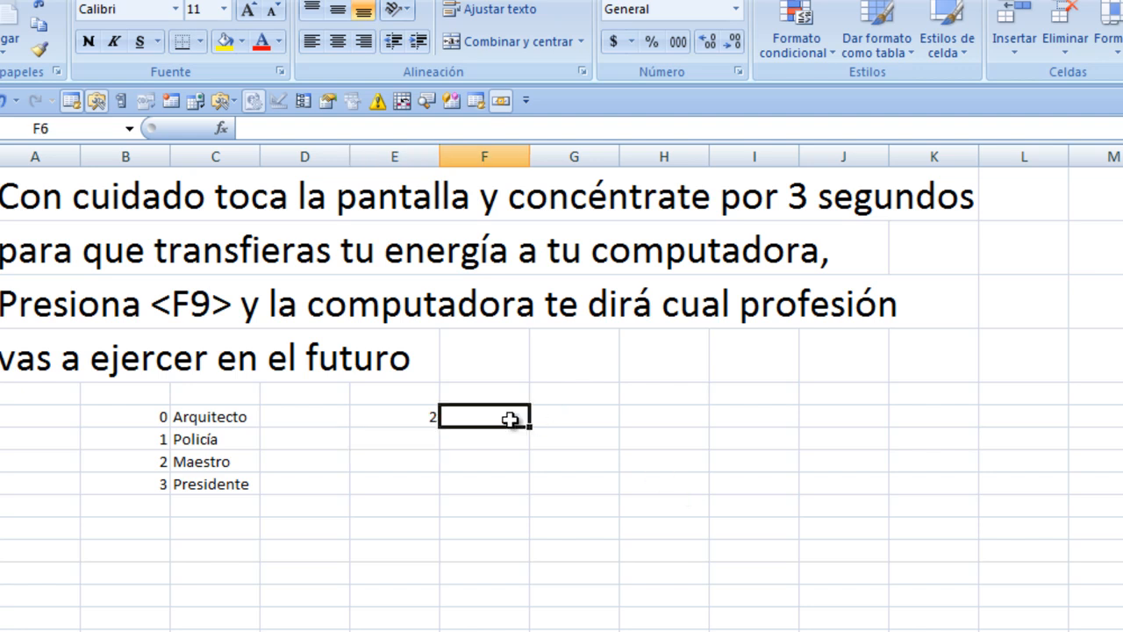
pyautogui.write('=')
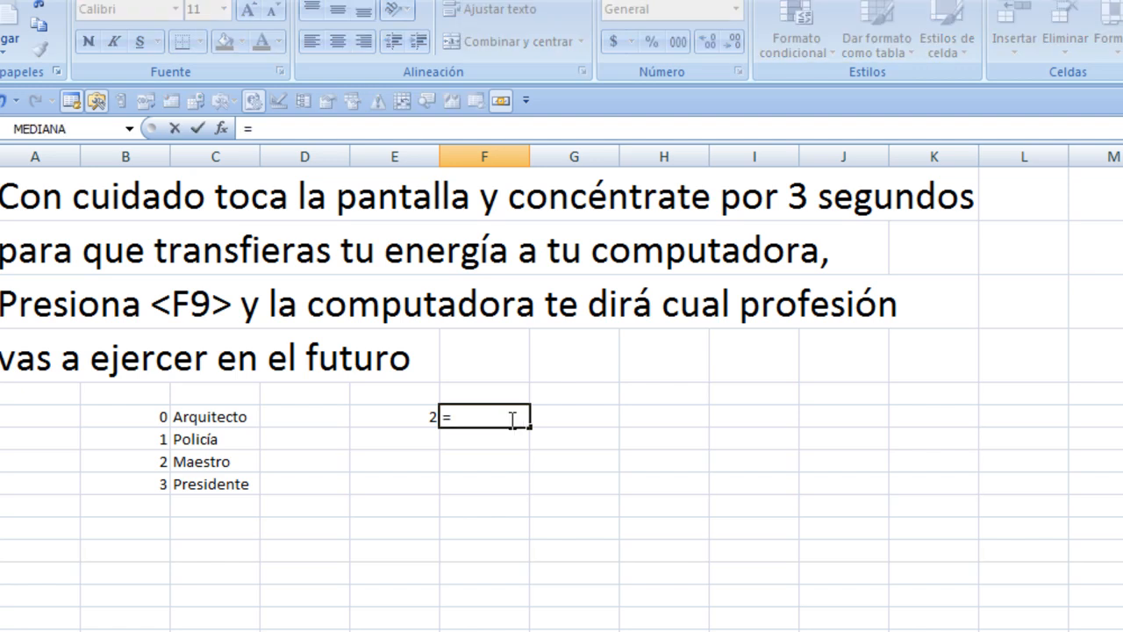
pyautogui.write('si(')
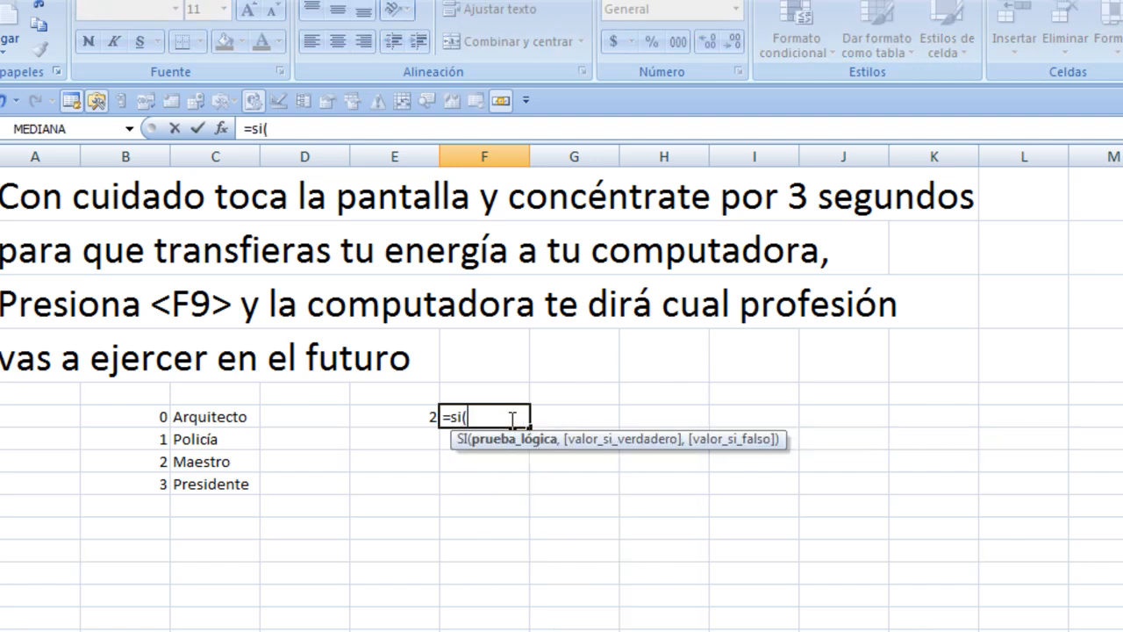
pyautogui.click(425, 419)
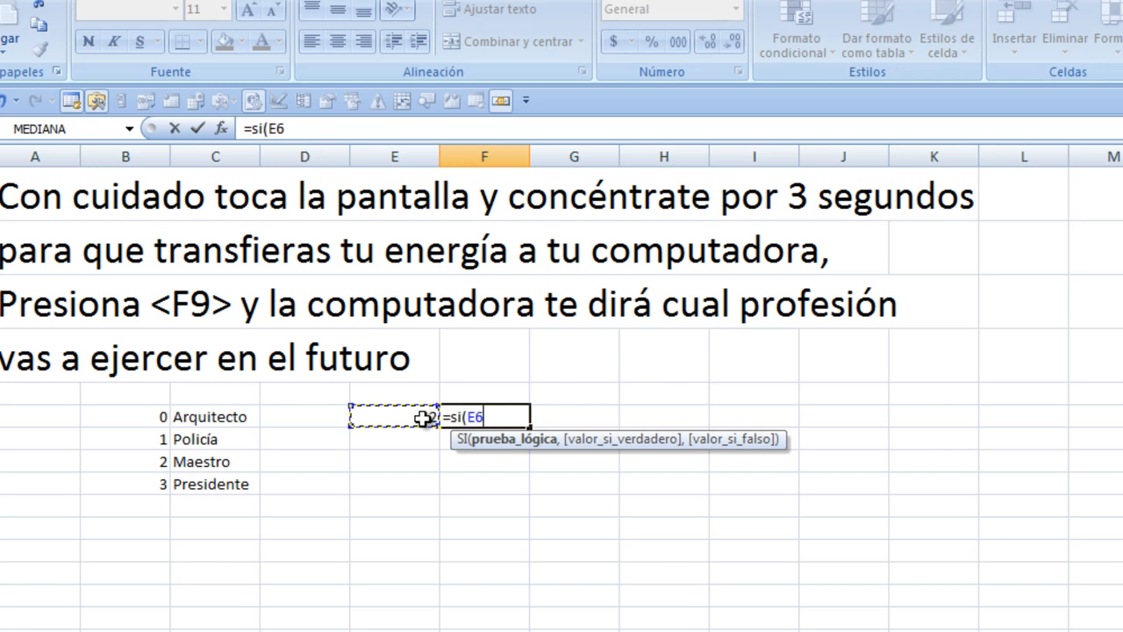
pyautogui.write('=0,')
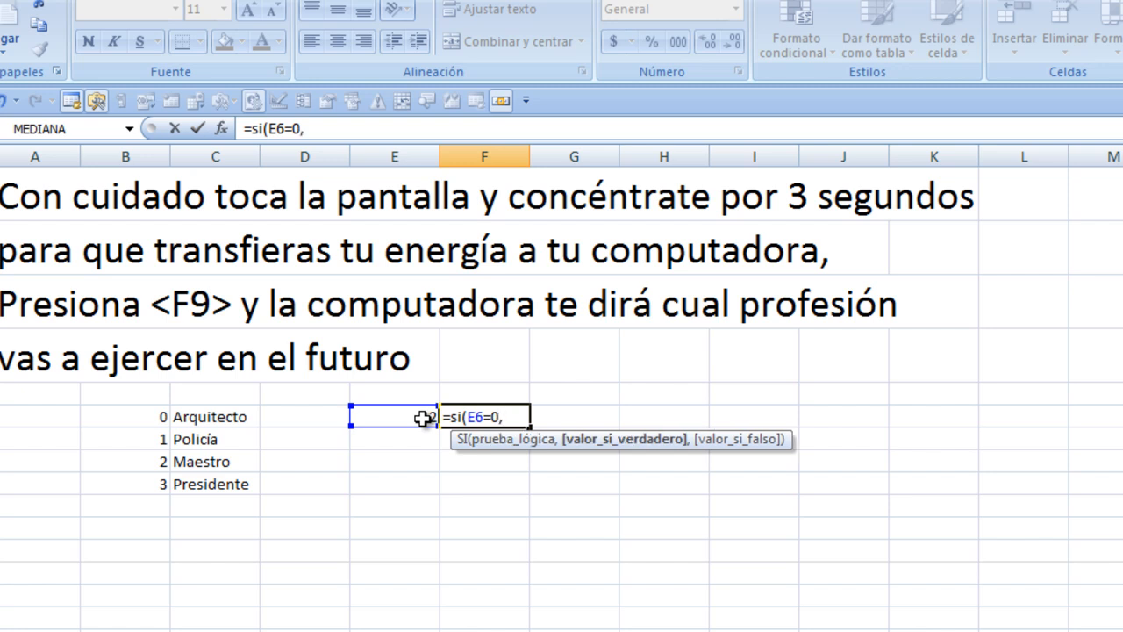
pyautogui.write('"Arquitecto')
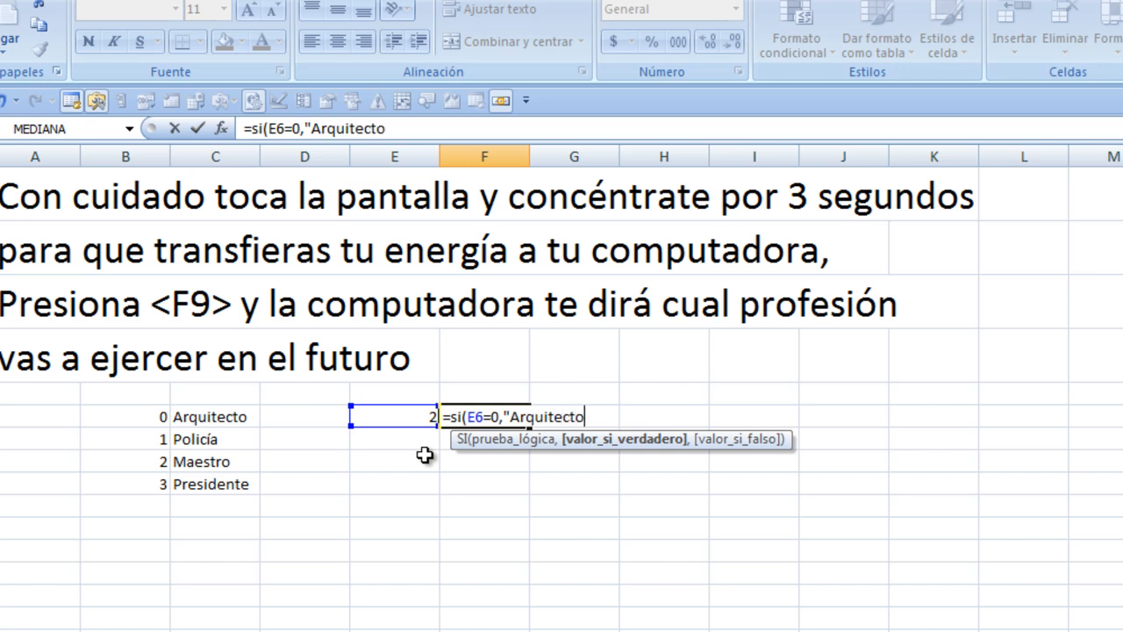
pyautogui.write('",')
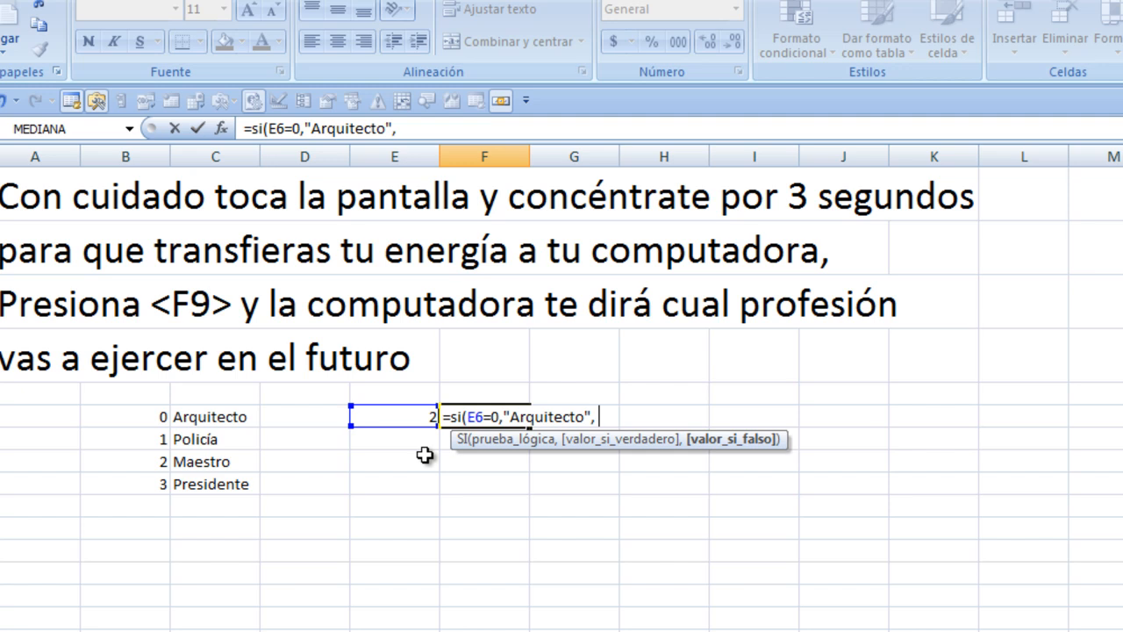
# Nest a second SI as the false value in F6's formula, testing E6=1 and returning "Policía".
pyautogui.write('si(')
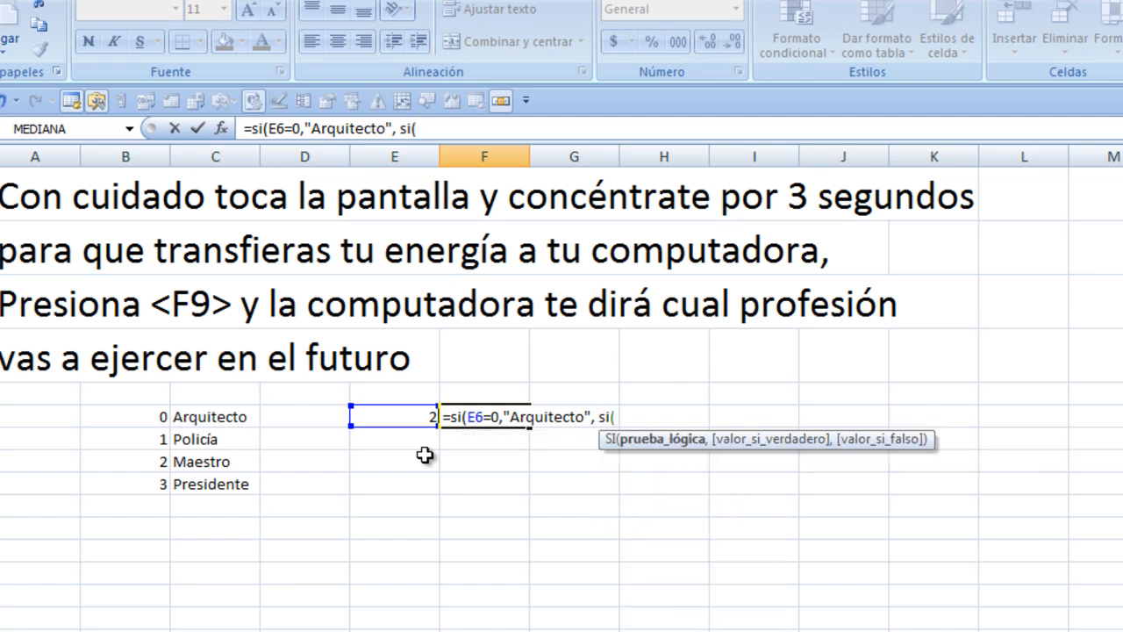
pyautogui.click(413, 418)
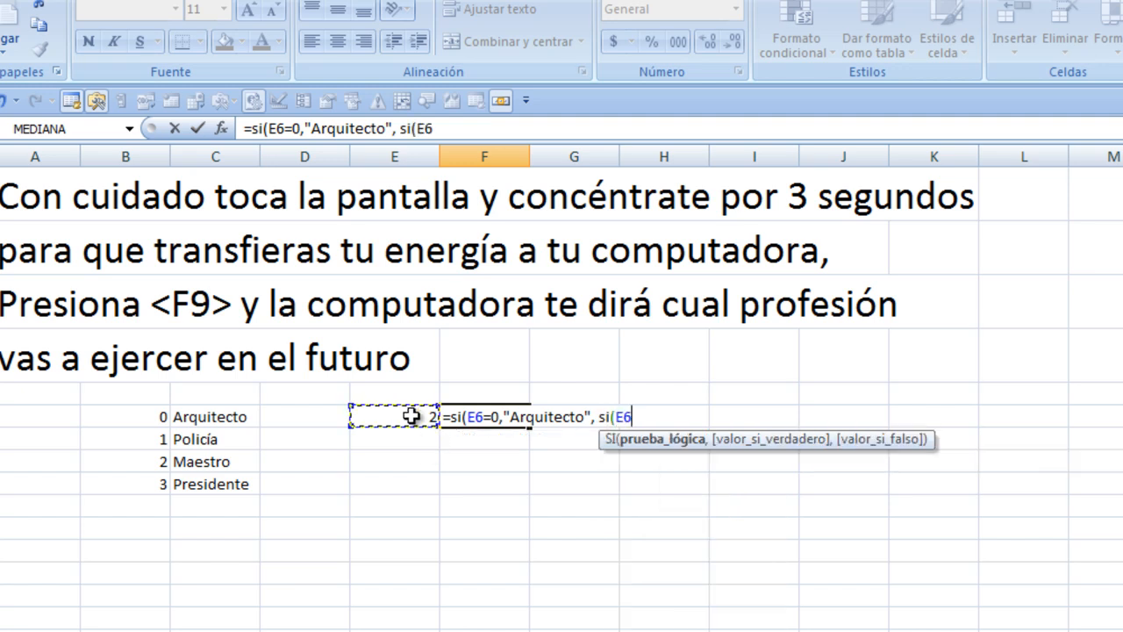
pyautogui.write('=1,')
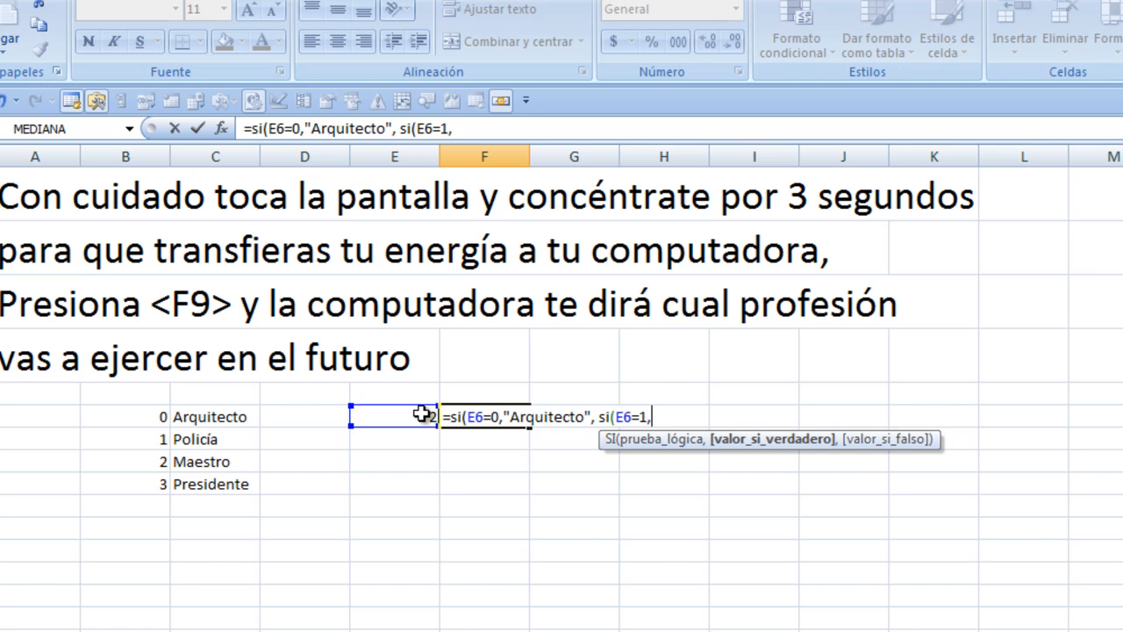
pyautogui.write('"Polic')
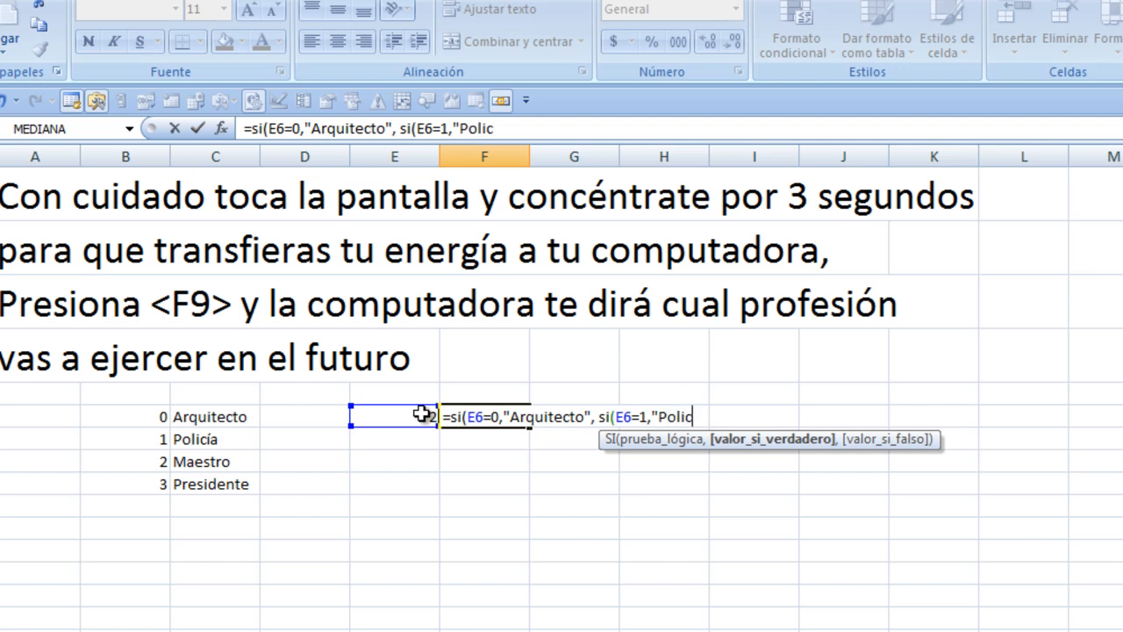
pyautogui.write('ía",')
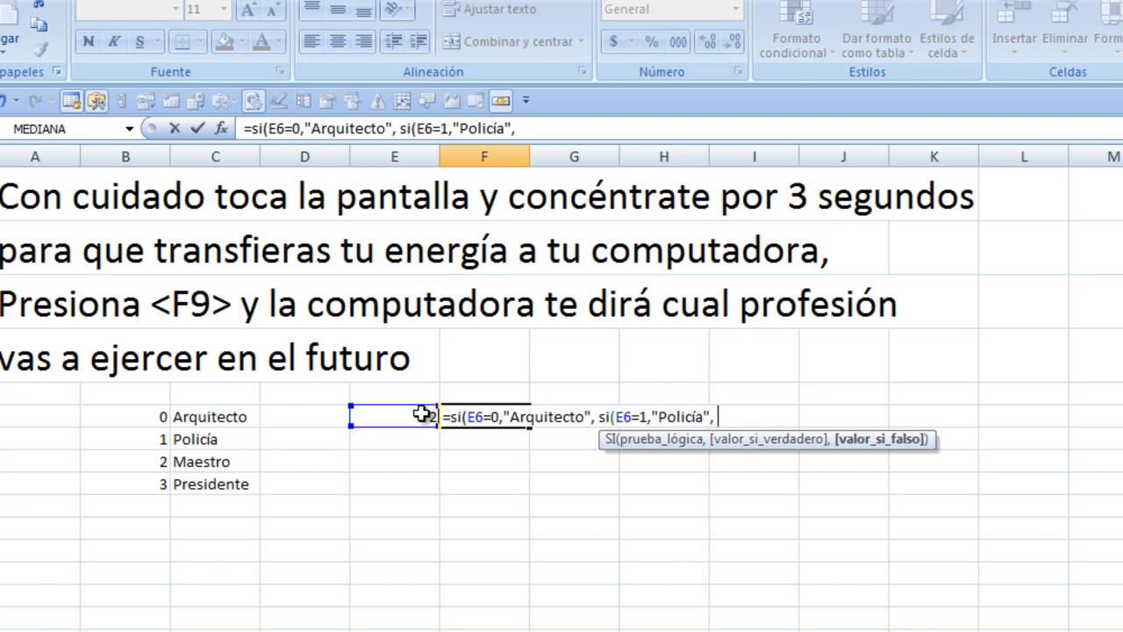
# Nest a third SI in F6's formula, testing E6=2 and returning "Maestro".
pyautogui.write(' si')
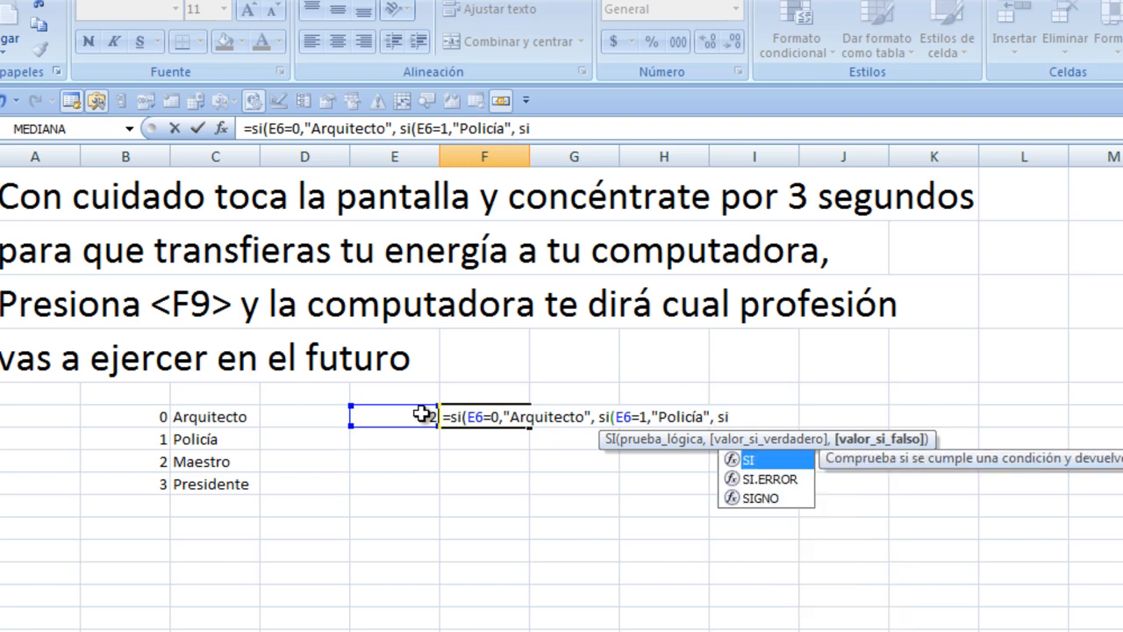
pyautogui.write('(')
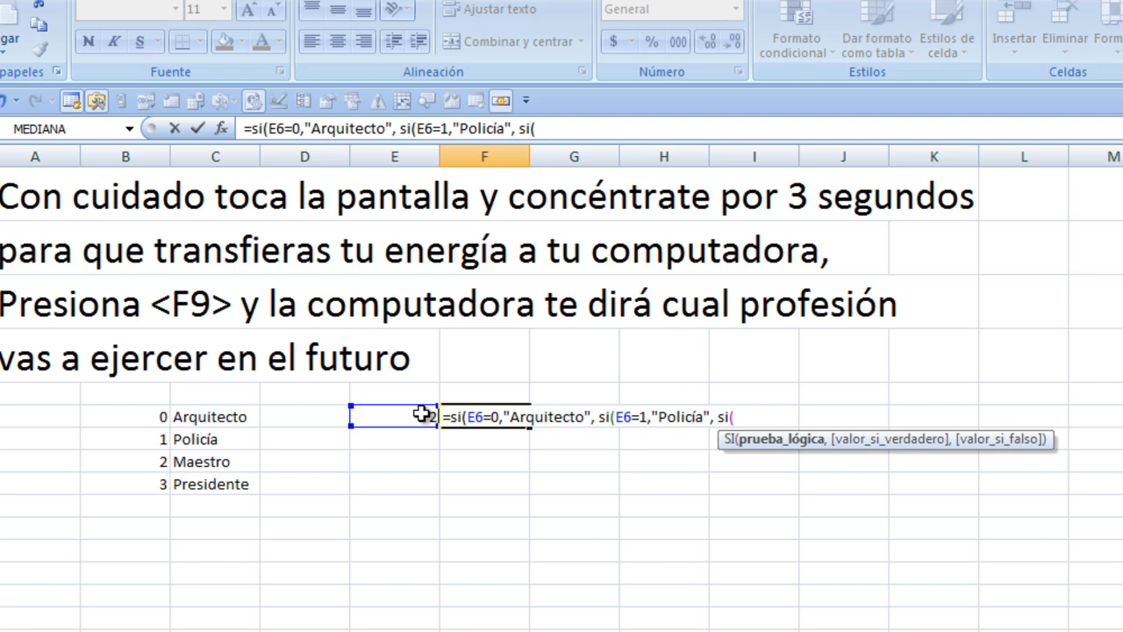
pyautogui.click(422, 414)
pyautogui.write('=2,')
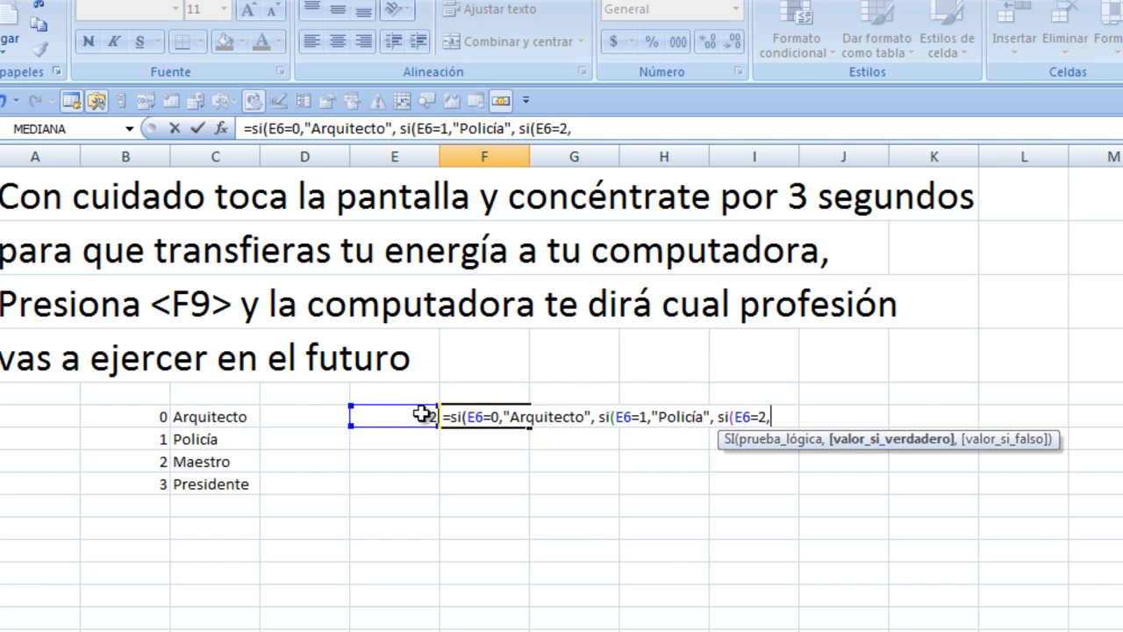
pyautogui.write('"Maest')
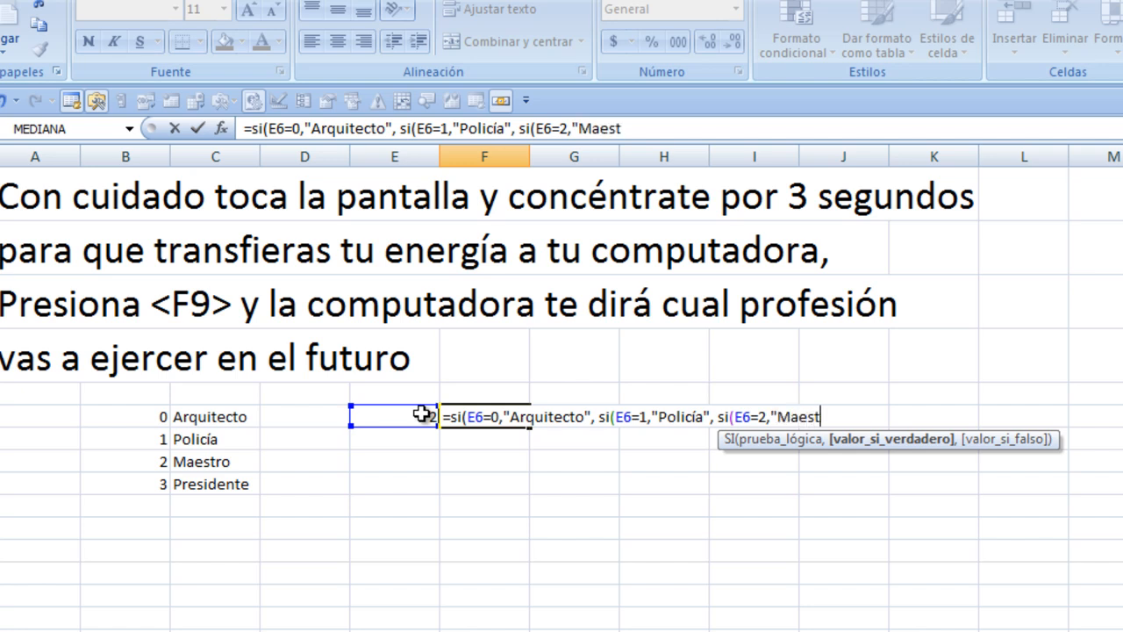
pyautogui.write('ro"')
pyautogui.write(',')
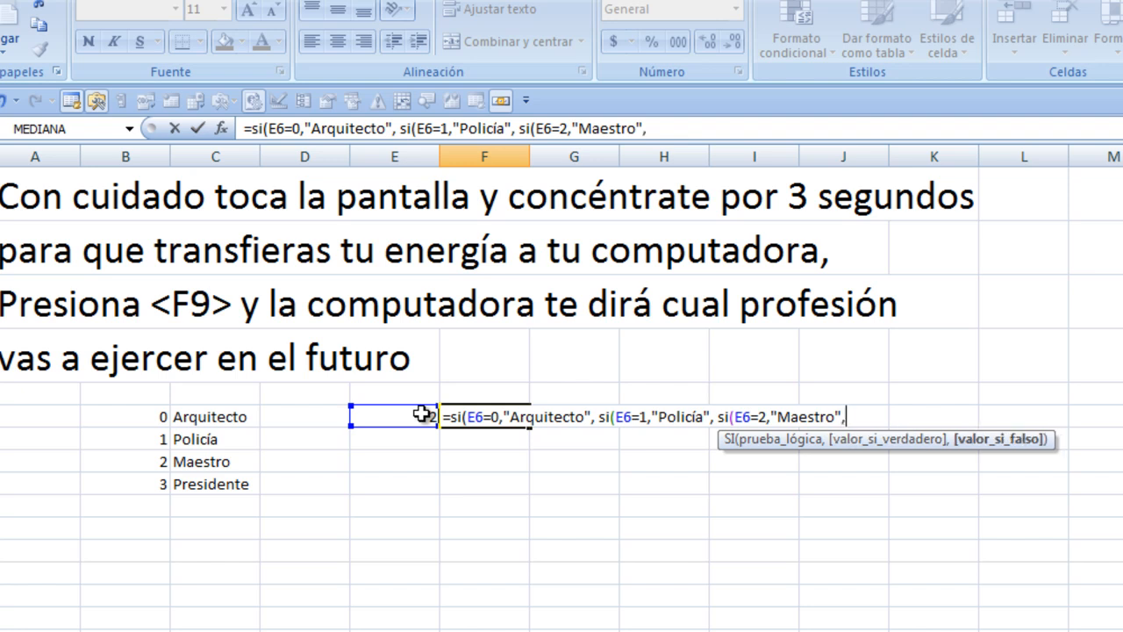
# Complete F6's nested SI formula with "Presidente" as the final false value and close all three functions.
pyautogui.write('"Presid')
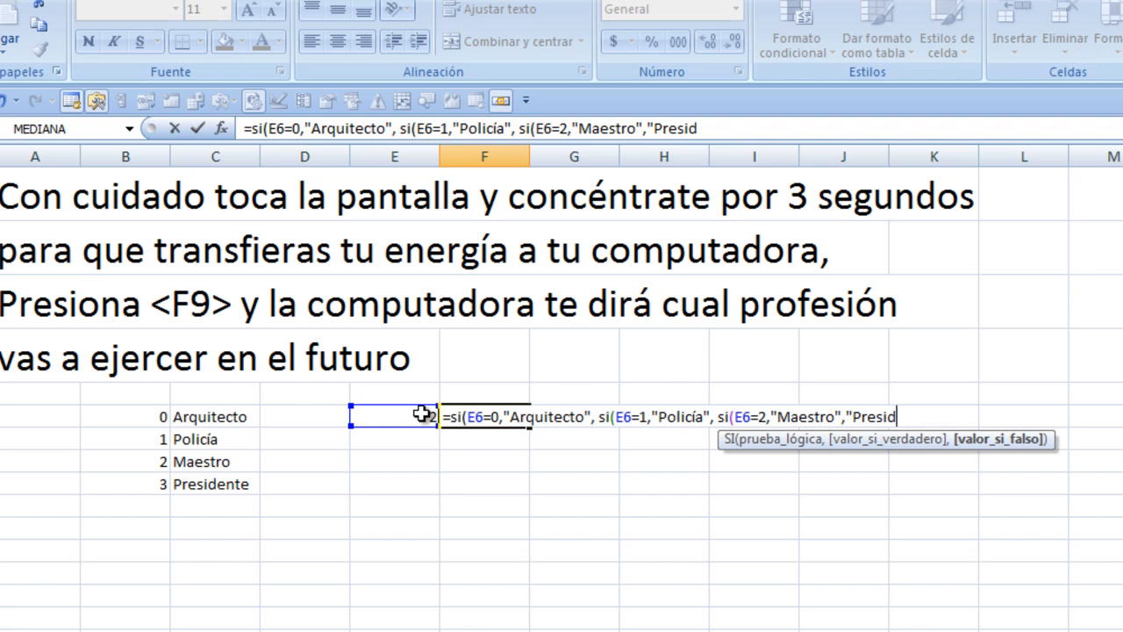
pyautogui.write('ente")')
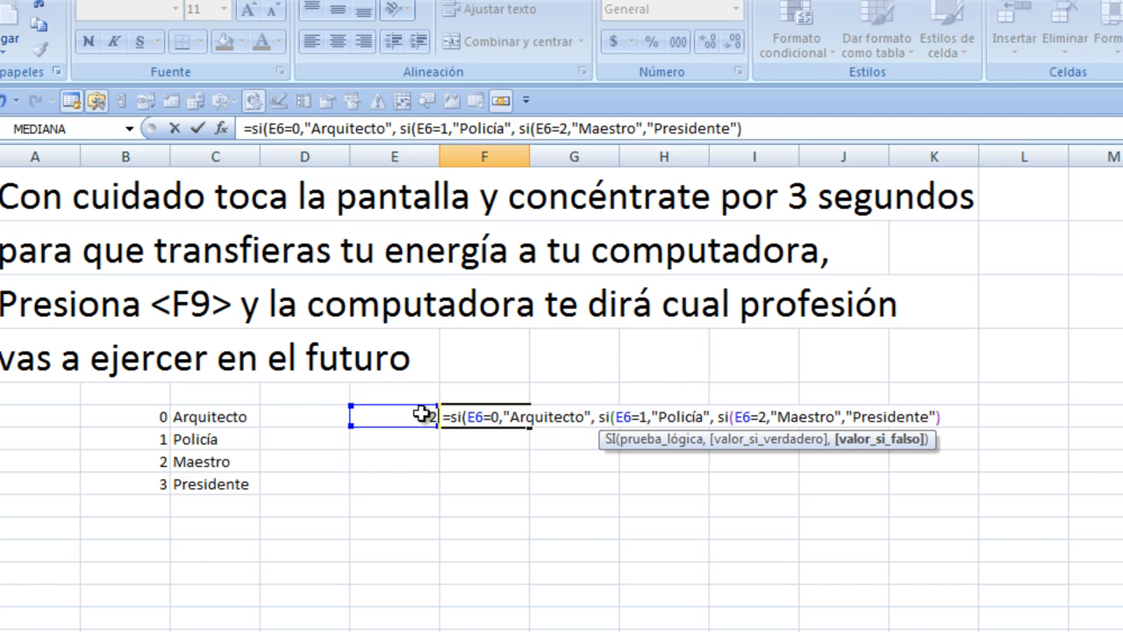
pyautogui.write(')')
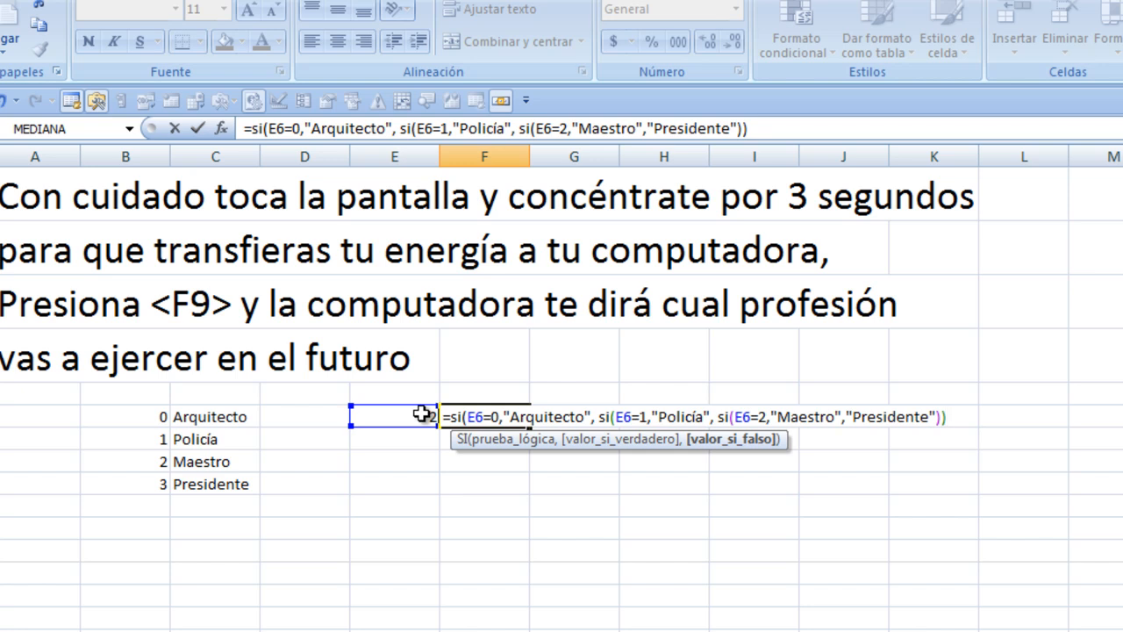
pyautogui.write(')')
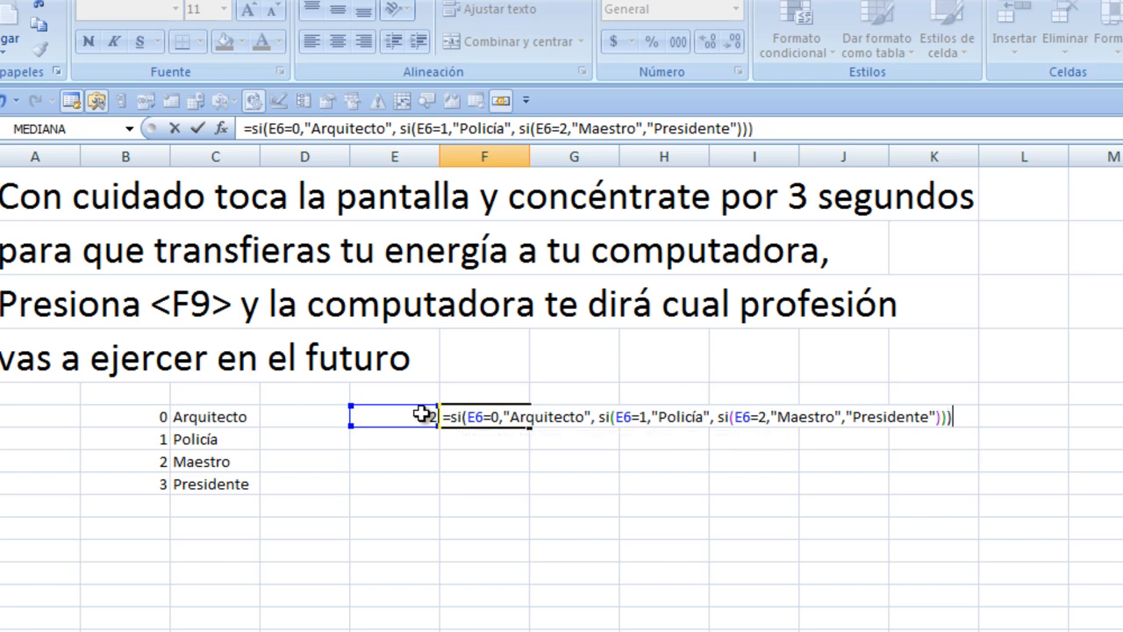
pyautogui.press('Return')
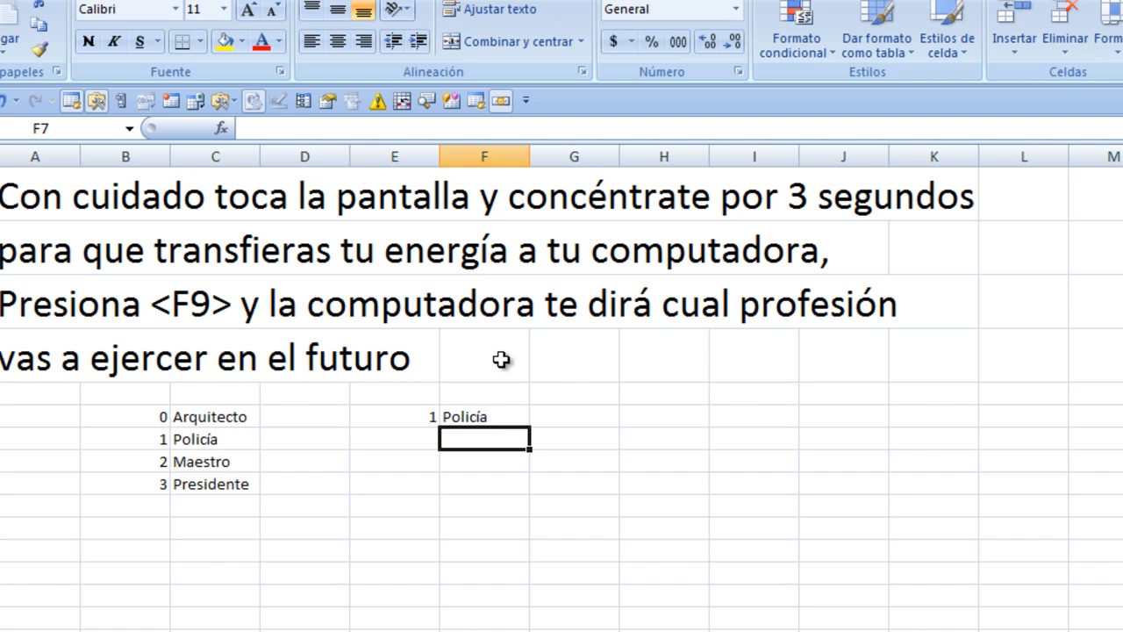
# Recalculate the worksheet repeatedly to test the profession text that F6 returns for each random number.
pyautogui.press('F9')
pyautogui.press('F9')
pyautogui.press('F9')
pyautogui.press('F9')
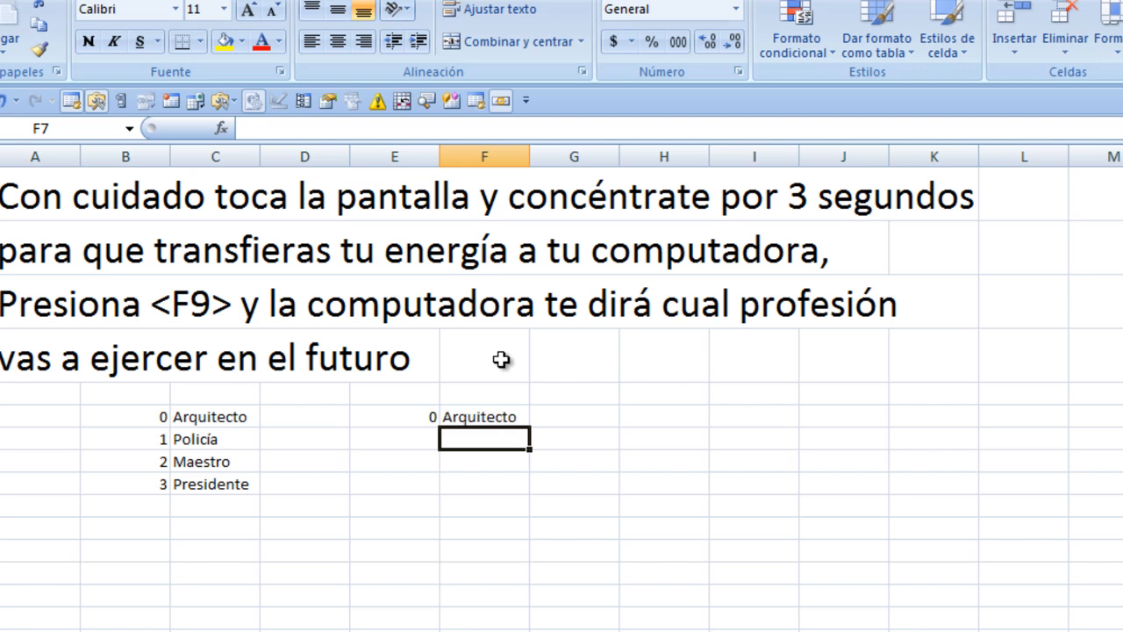
pyautogui.press('F9')
pyautogui.press('F9')
pyautogui.press('F9')
pyautogui.press('F9')
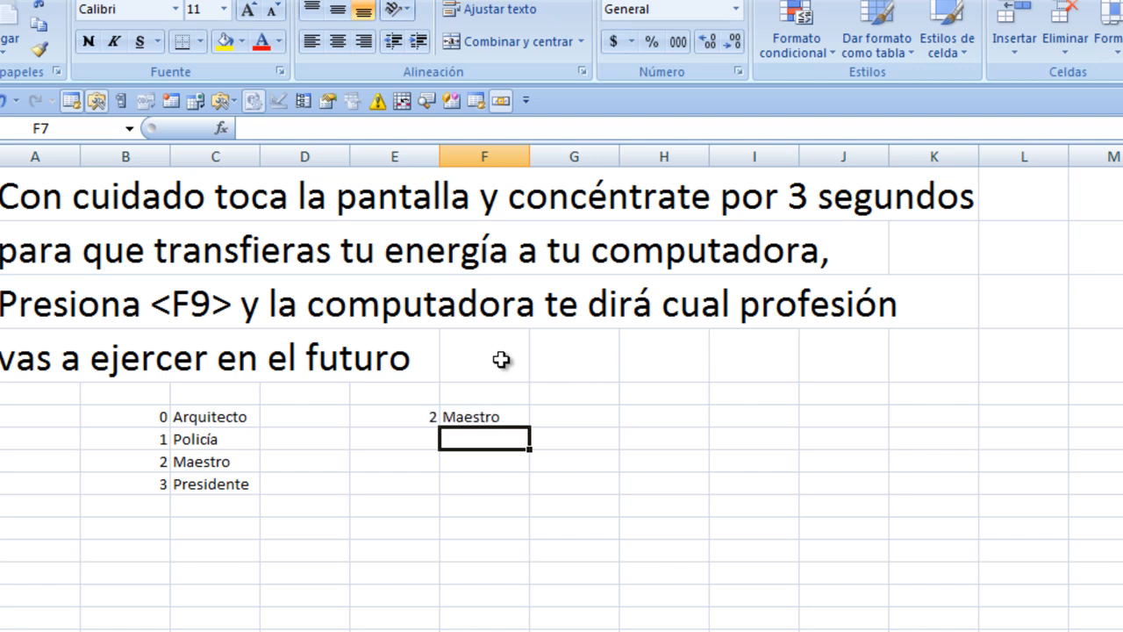
pyautogui.press('F9')
pyautogui.press('F9')
pyautogui.press('F9')
pyautogui.press('F9')
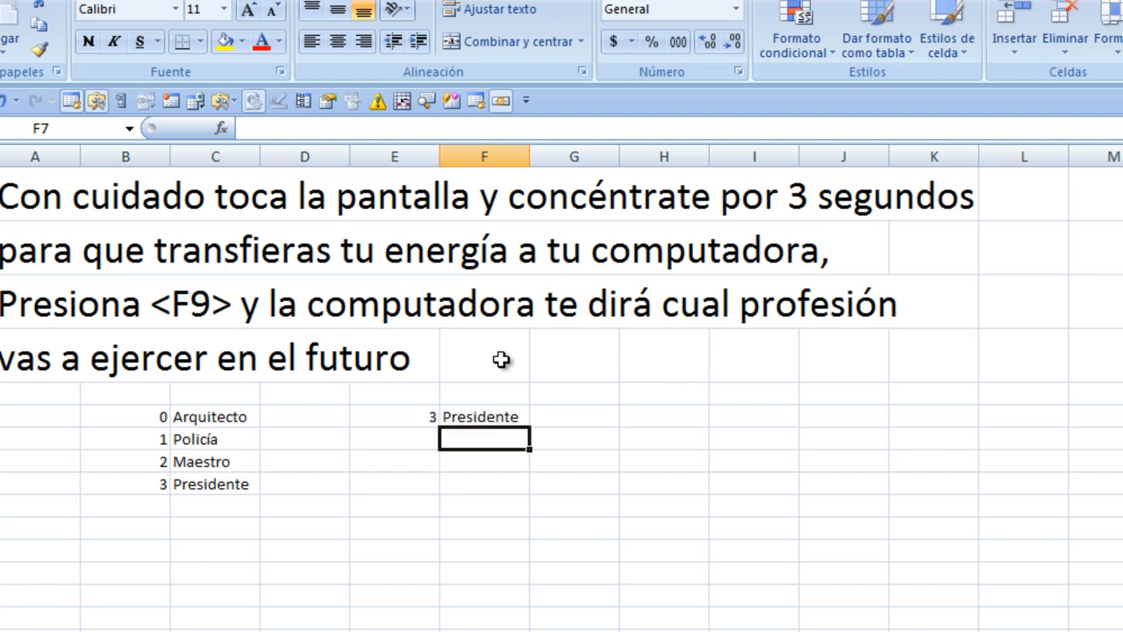
pyautogui.press('F9')
pyautogui.press('F9')
pyautogui.press('F9')
pyautogui.press('F9')
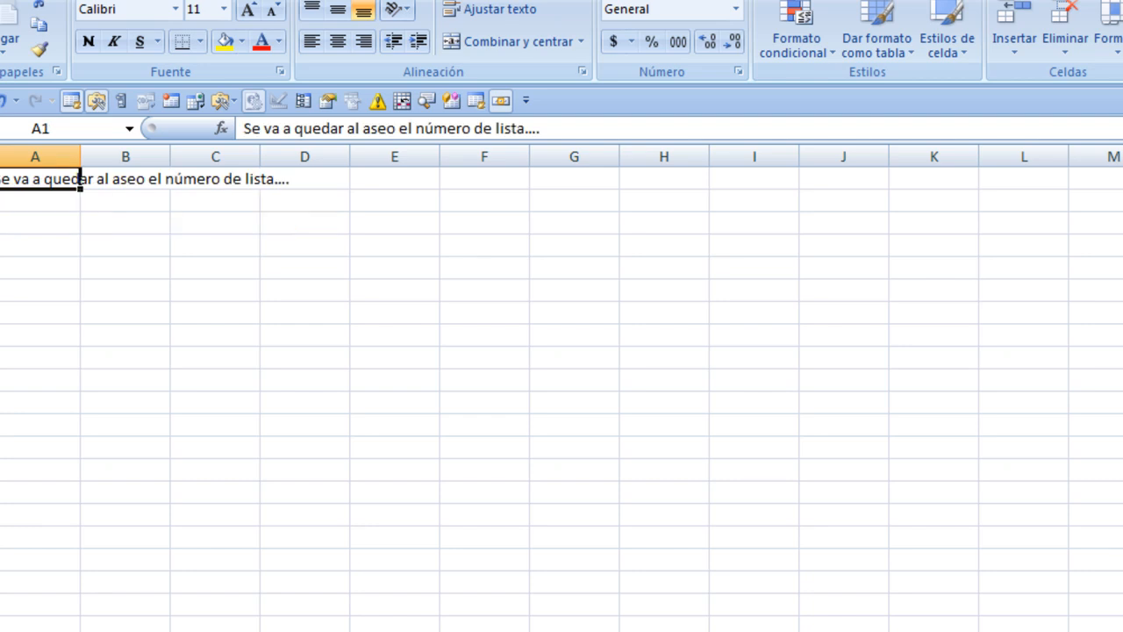
# Set the font size of the cleaning-duty sentence in A1 to 48, and select cell B2.
pyautogui.moveTo(26, 178); pyautogui.dragTo(235, 182)
pyautogui.click(35, 178)
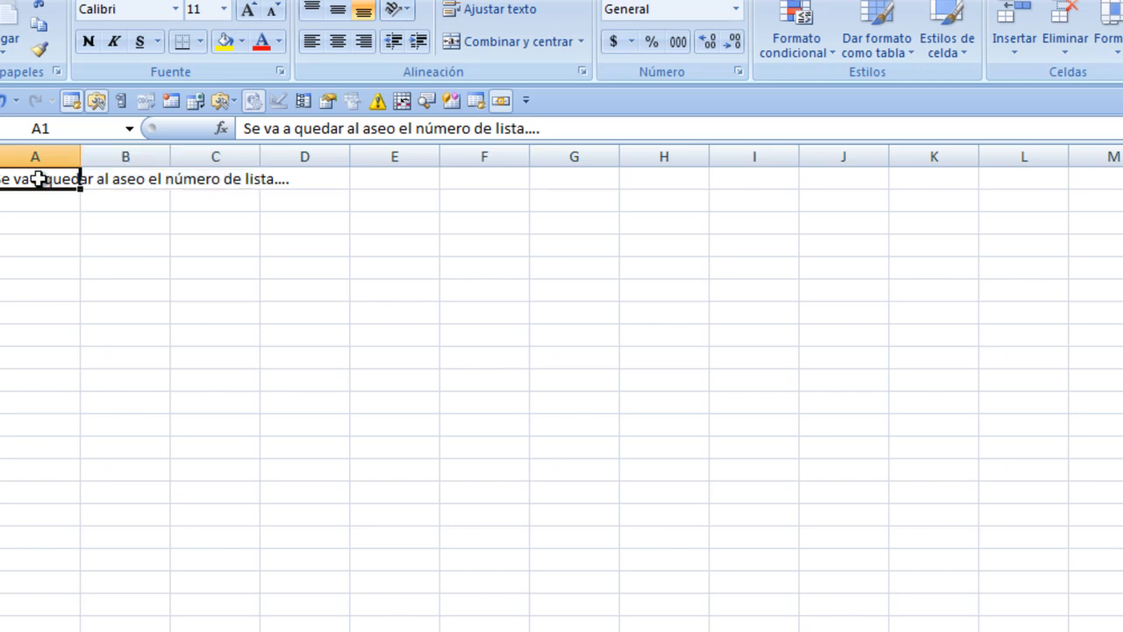
pyautogui.click(224, 11)
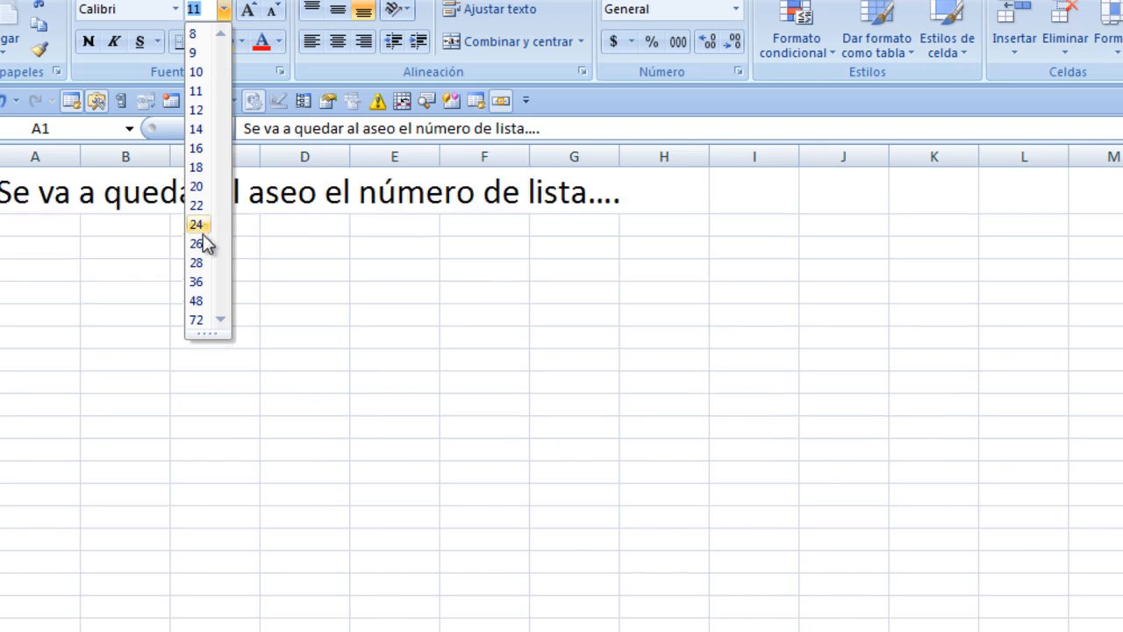
pyautogui.click(197, 301)
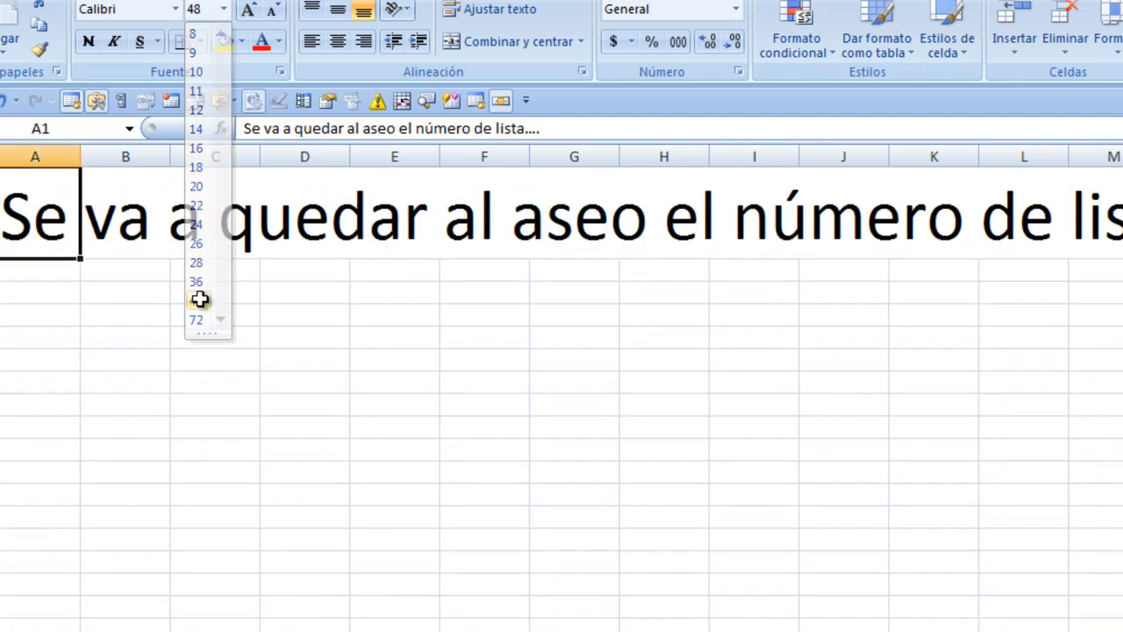
pyautogui.click(116, 267)
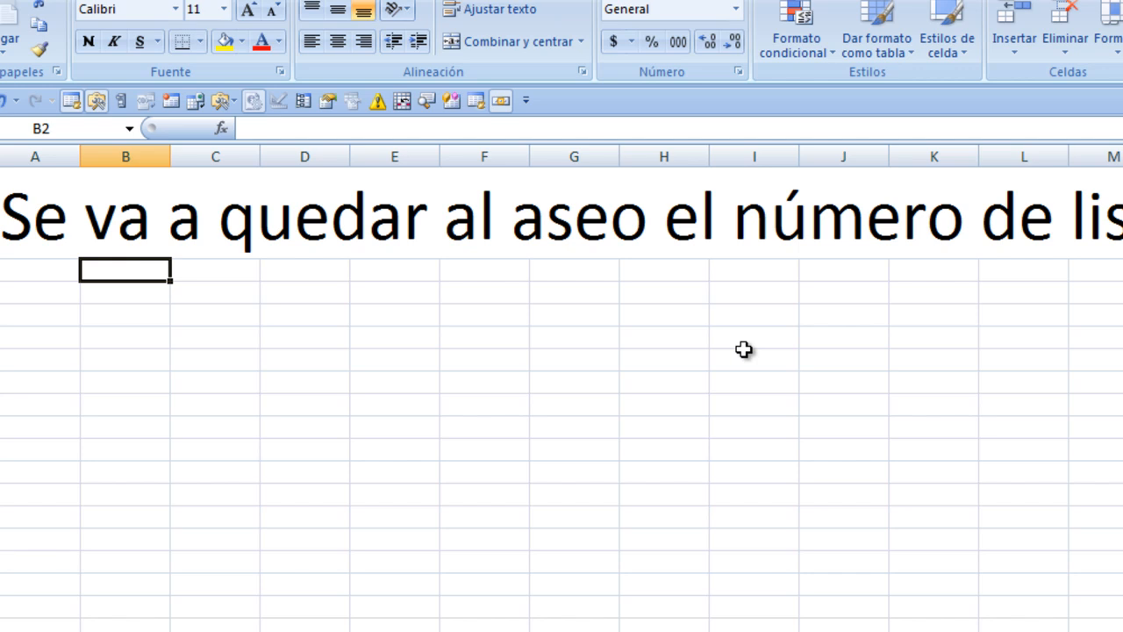
pyautogui.write('=a')
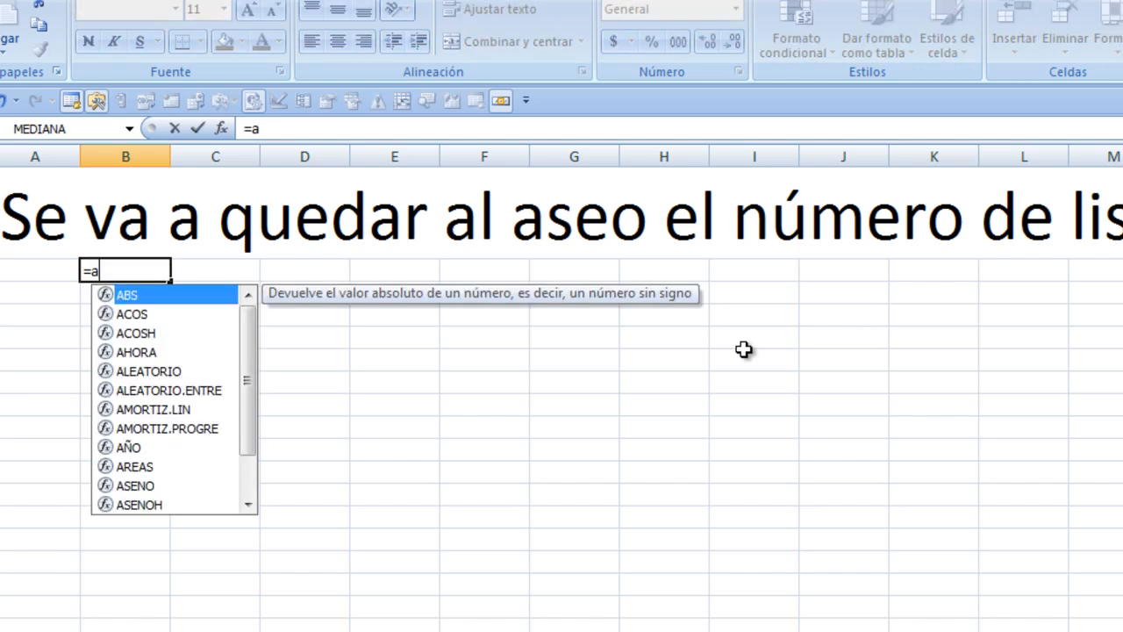
pyautogui.write('leato')
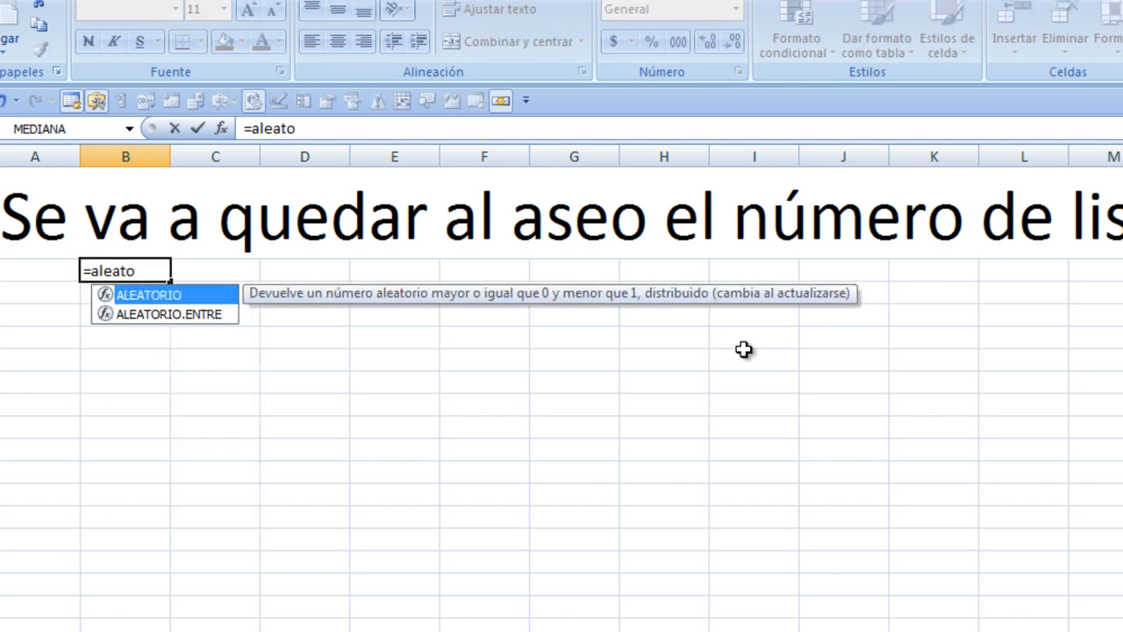
pyautogui.write('rio()')
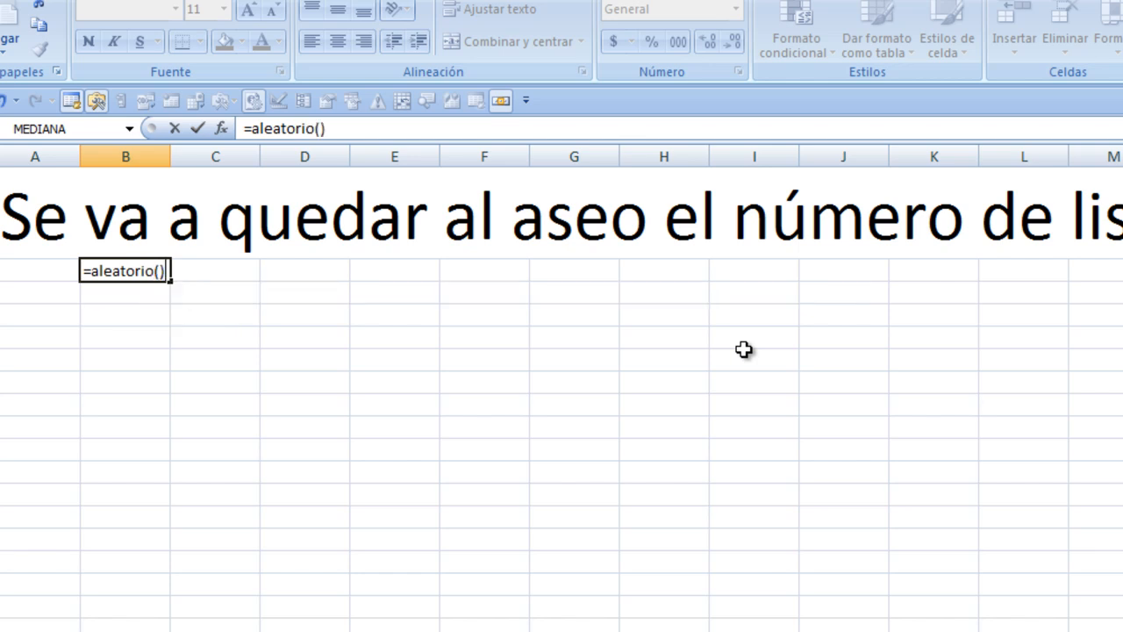
pyautogui.write('*31')
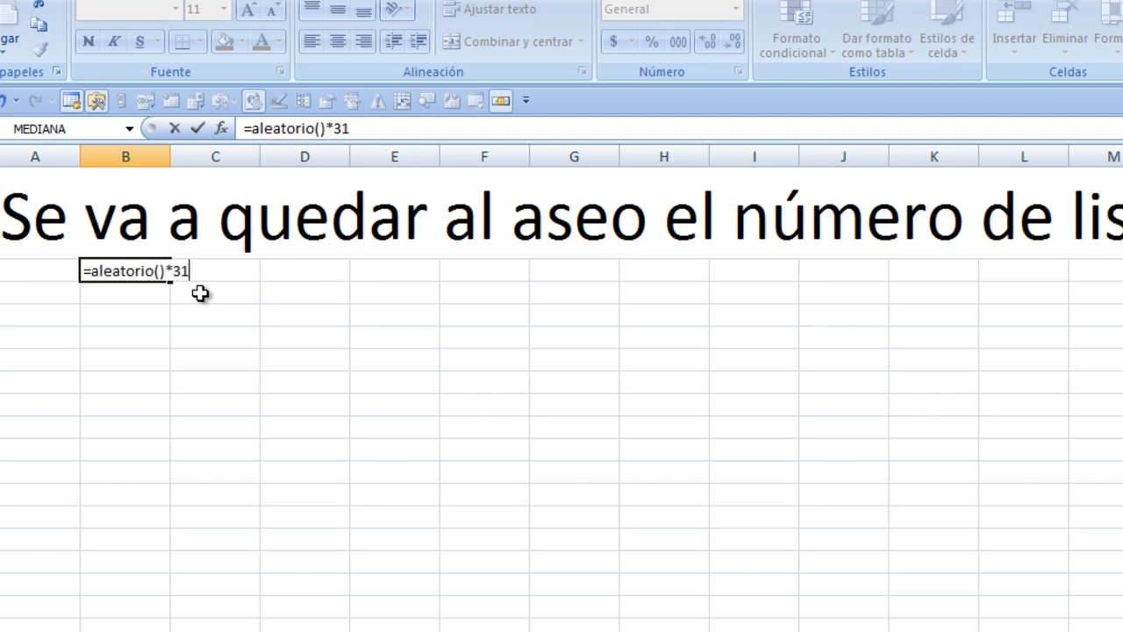
pyautogui.press('BackSpace')
pyautogui.press('BackSpace')
pyautogui.press('BackSpace')
pyautogui.press('BackSpace')
pyautogui.press('BackSpace')
pyautogui.press('BackSpace')
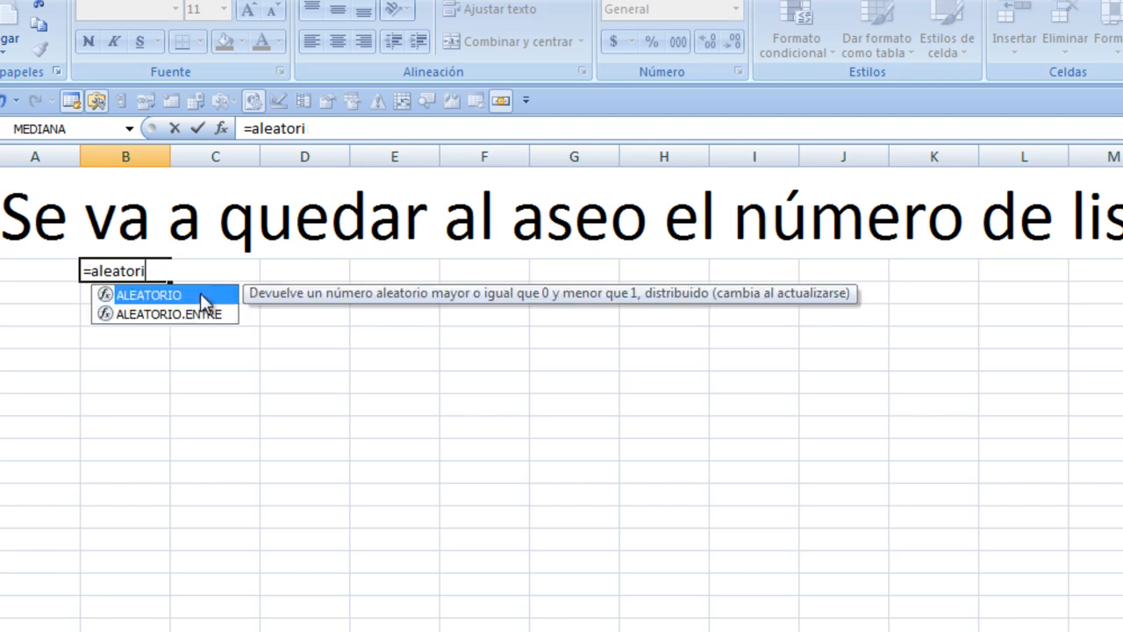
pyautogui.press('BackSpace')
pyautogui.press('BackSpace')
pyautogui.press('BackSpace')
pyautogui.press('BackSpace')
pyautogui.press('BackSpace')
pyautogui.press('BackSpace')
pyautogui.press('BackSpace')
pyautogui.press('BackSpace')
pyautogui.press('BackSpace')
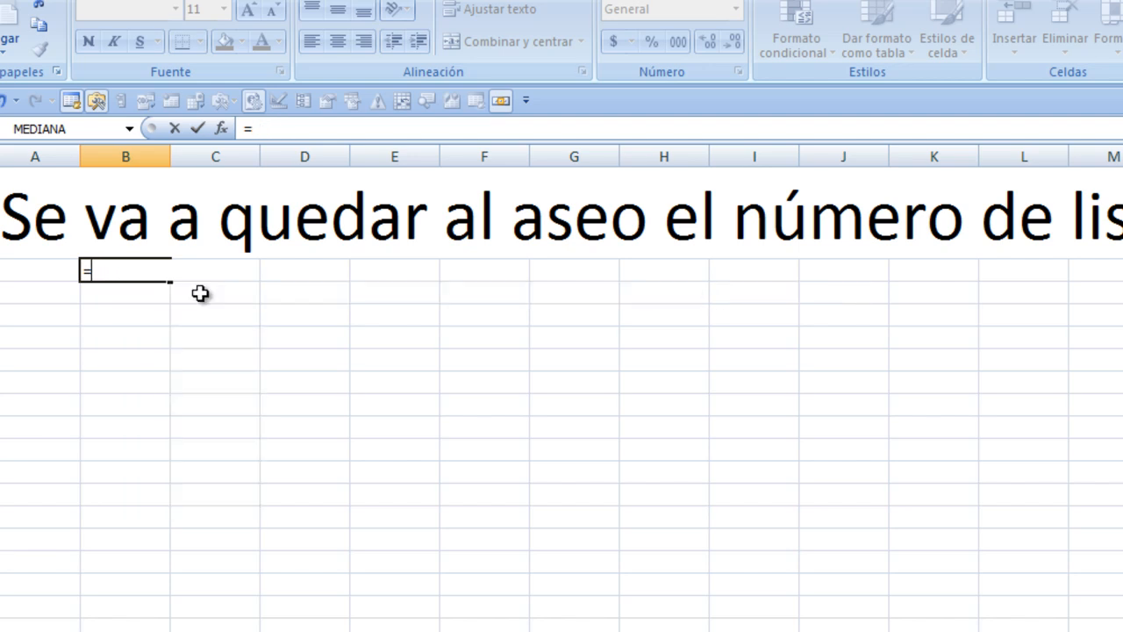
pyautogui.press('BackSpace')
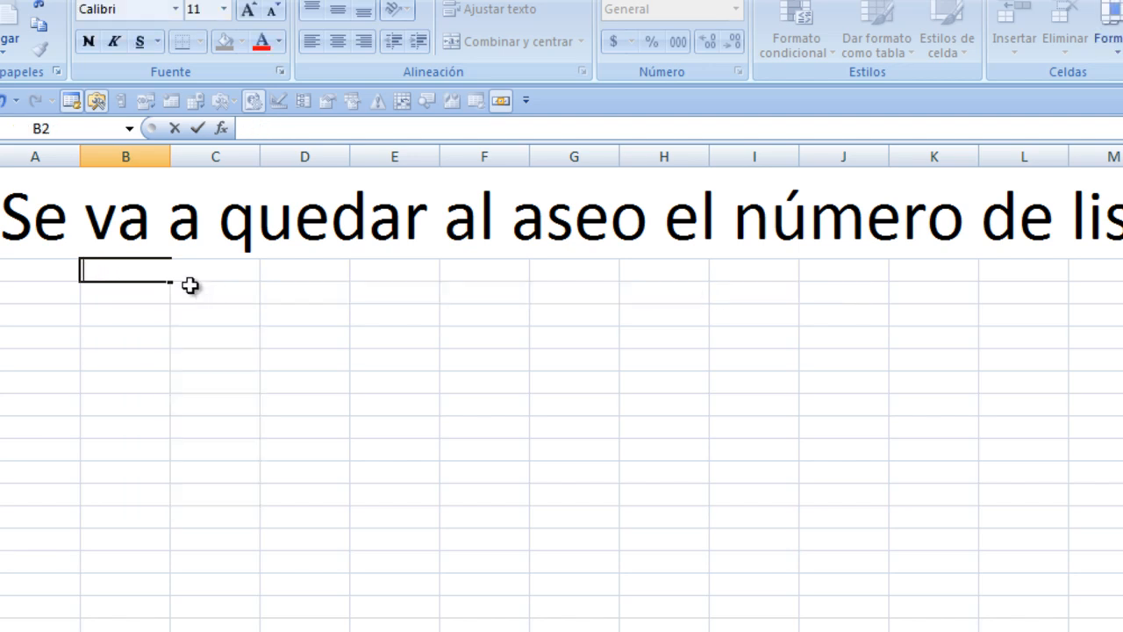
# Label B2 "número de alumnos" and enter 30 in D2 as the number of students.
pyautogui.write('número de alumnos')
pyautogui.press('Tab')
pyautogui.press('Tab')
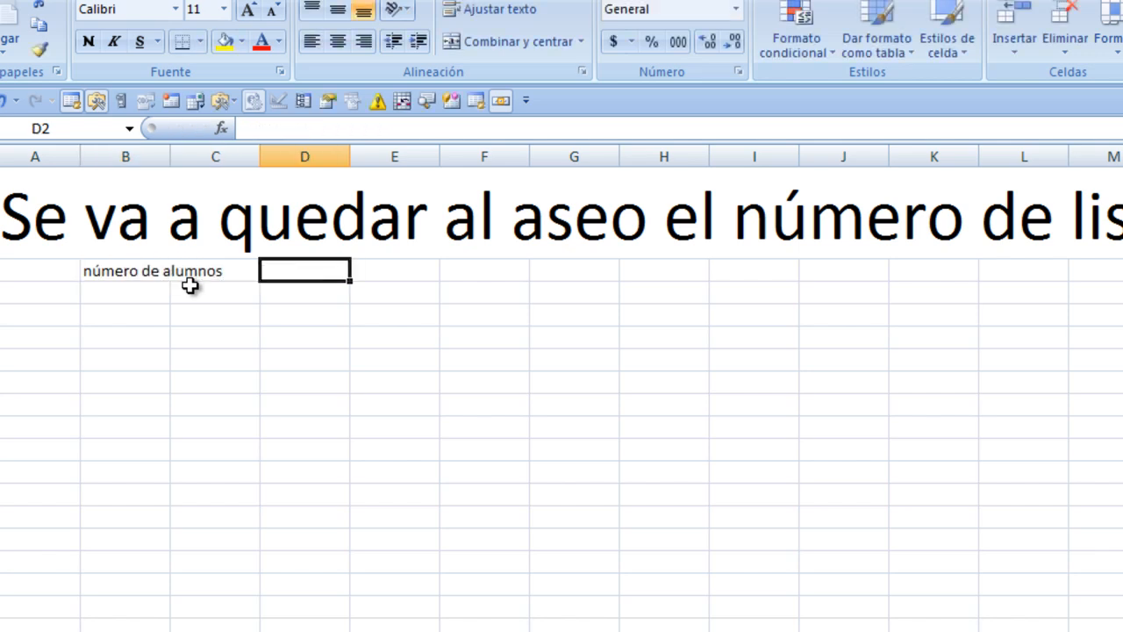
pyautogui.write('30')
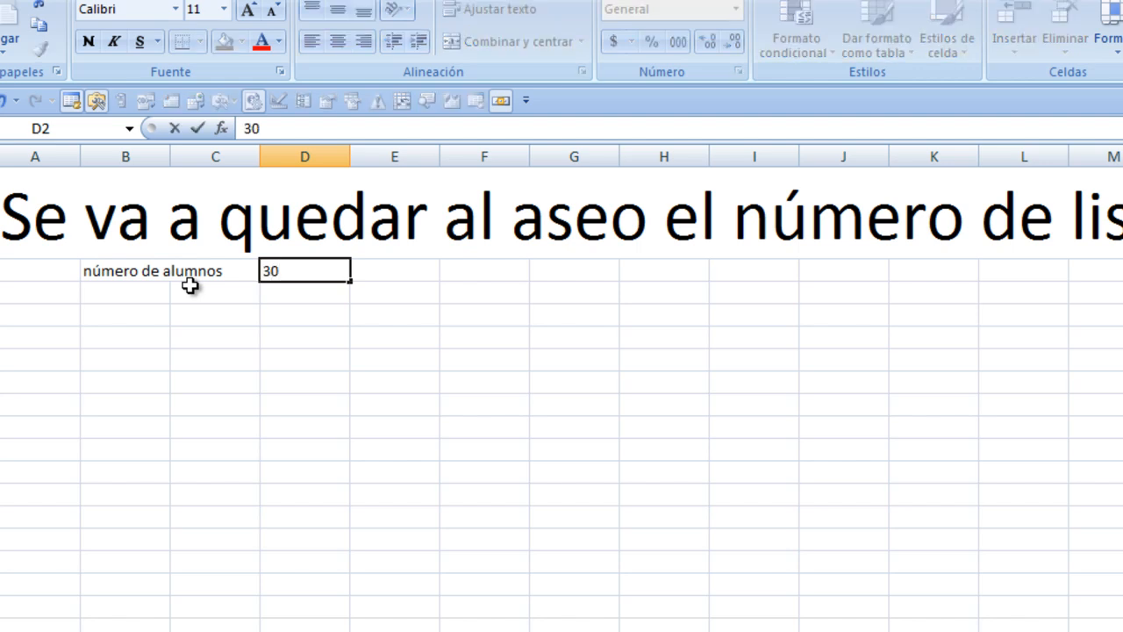
pyautogui.press('Return')
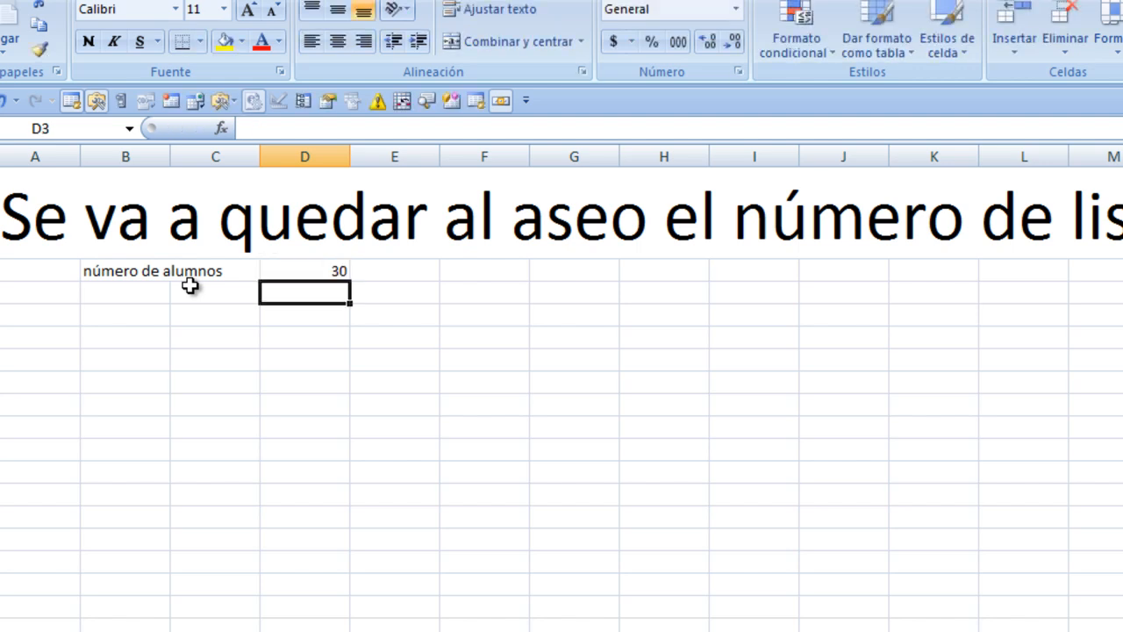
# Enter the range limits below the student count: 1 in D3 and 30 in E3.
pyautogui.write('1')
pyautogui.press('Tab')
pyautogui.write('30')
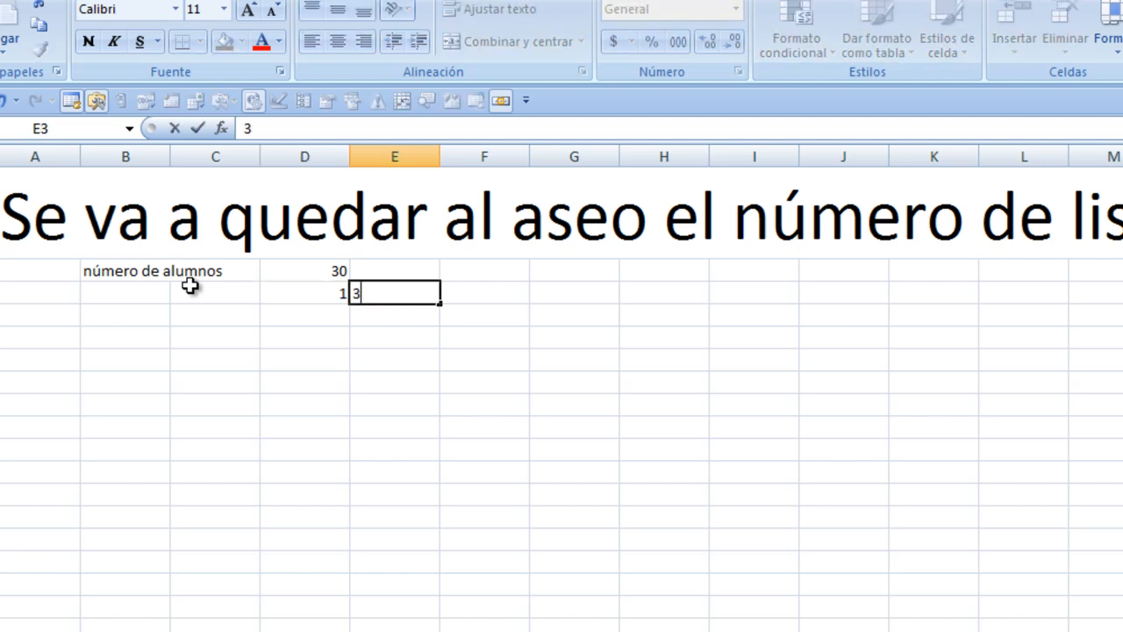
pyautogui.press('Down')
# Enter the formula =ALEATORIO.ENTRE(1,30) in B4 to pick a random list number.
pyautogui.press('Left')
pyautogui.press('Left')
pyautogui.press('Left')
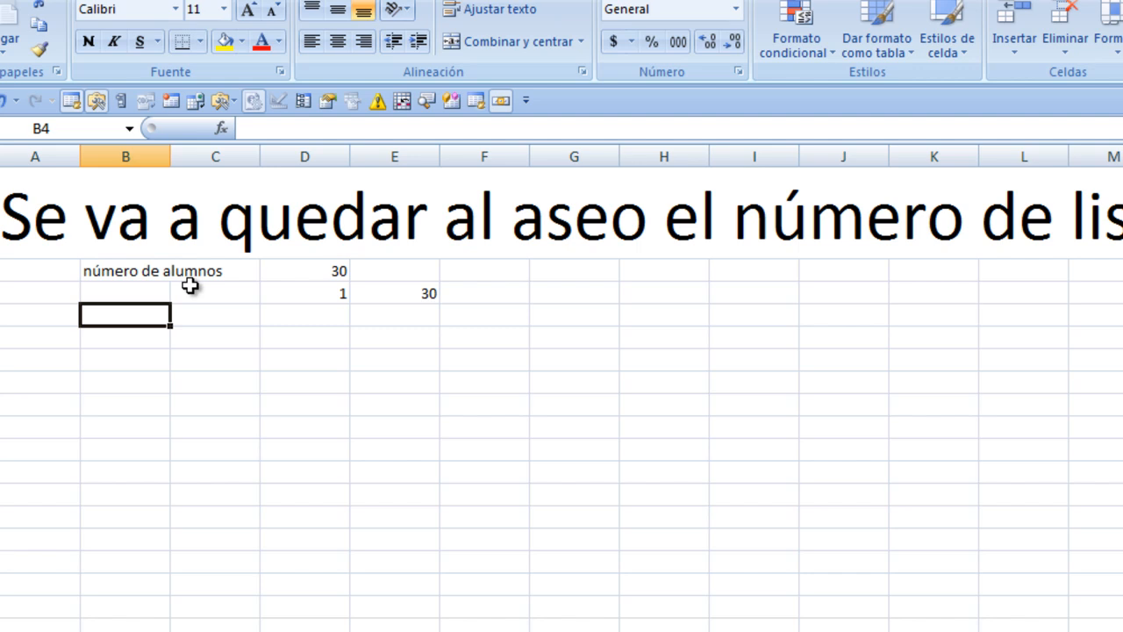
pyautogui.write('=')
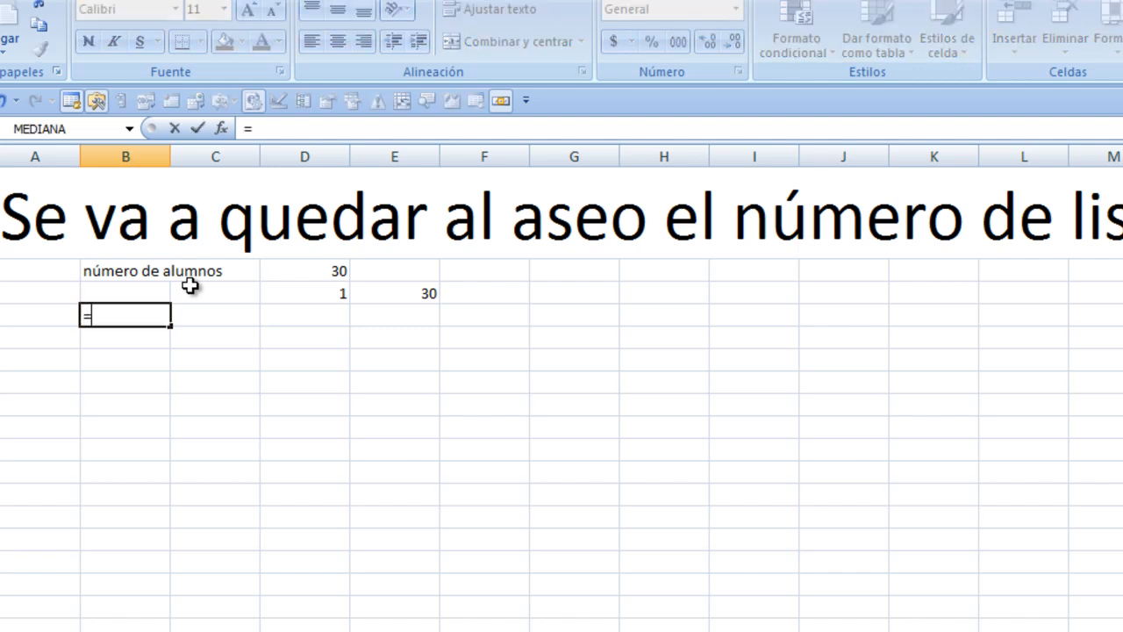
pyautogui.write('aleatorio')
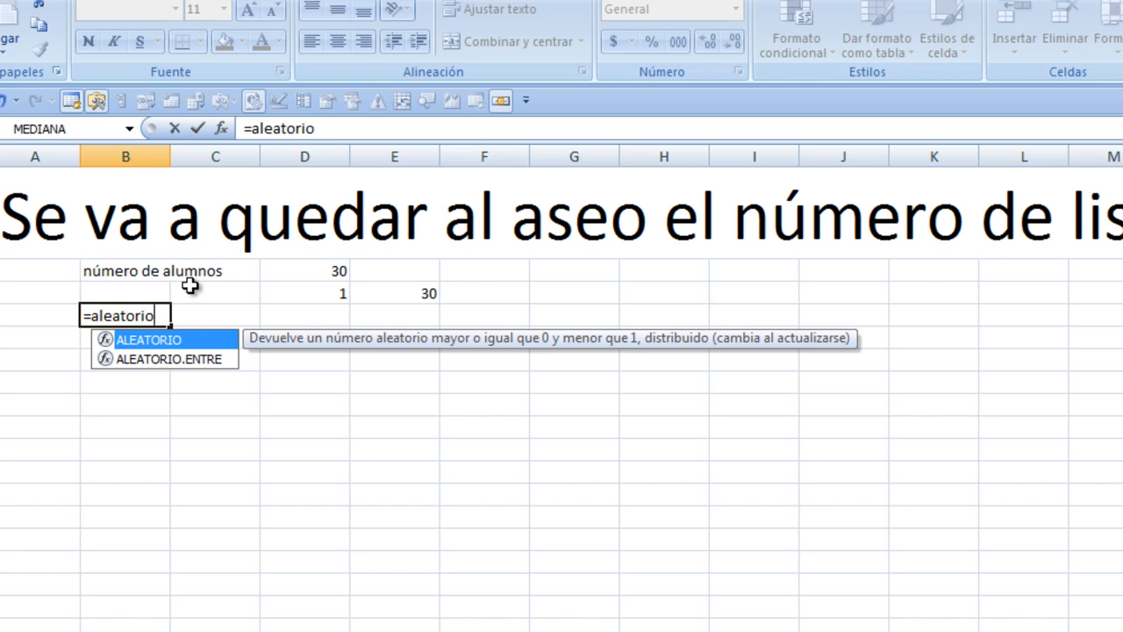
pyautogui.write('(')
pyautogui.press('BackSpace')
pyautogui.write('.entre')
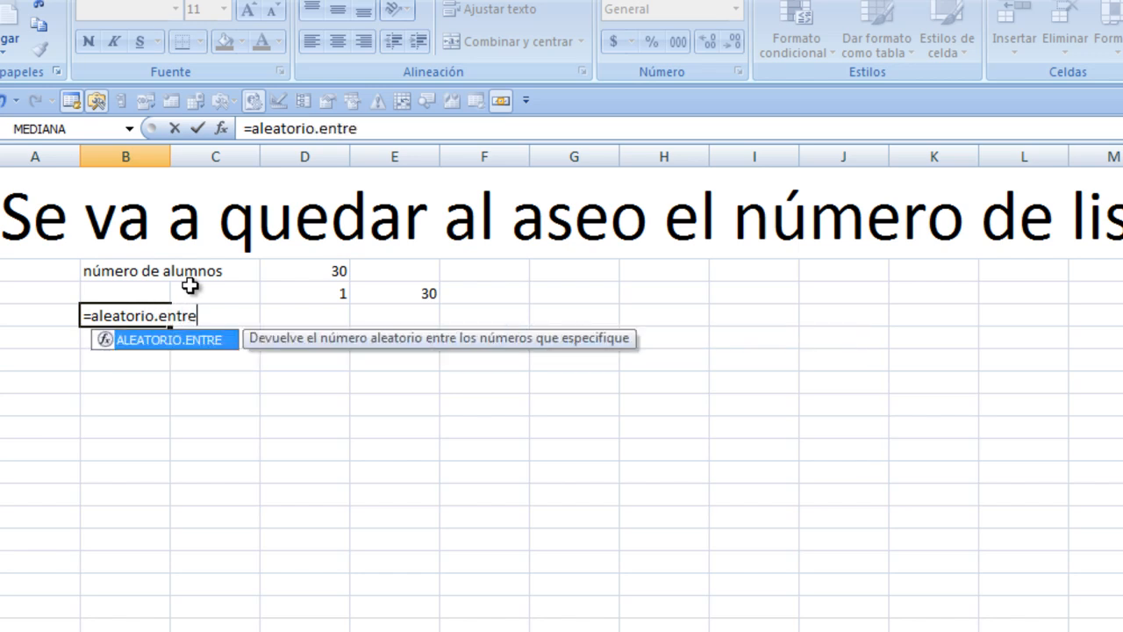
pyautogui.write('(1,')
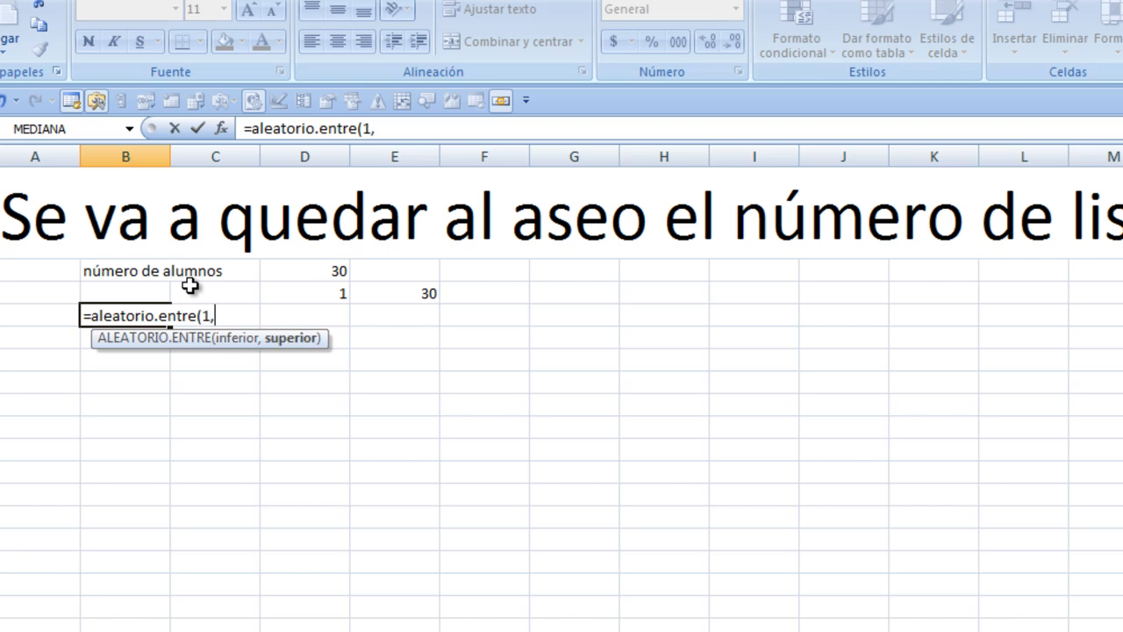
pyautogui.write('30)')
pyautogui.press('Return')
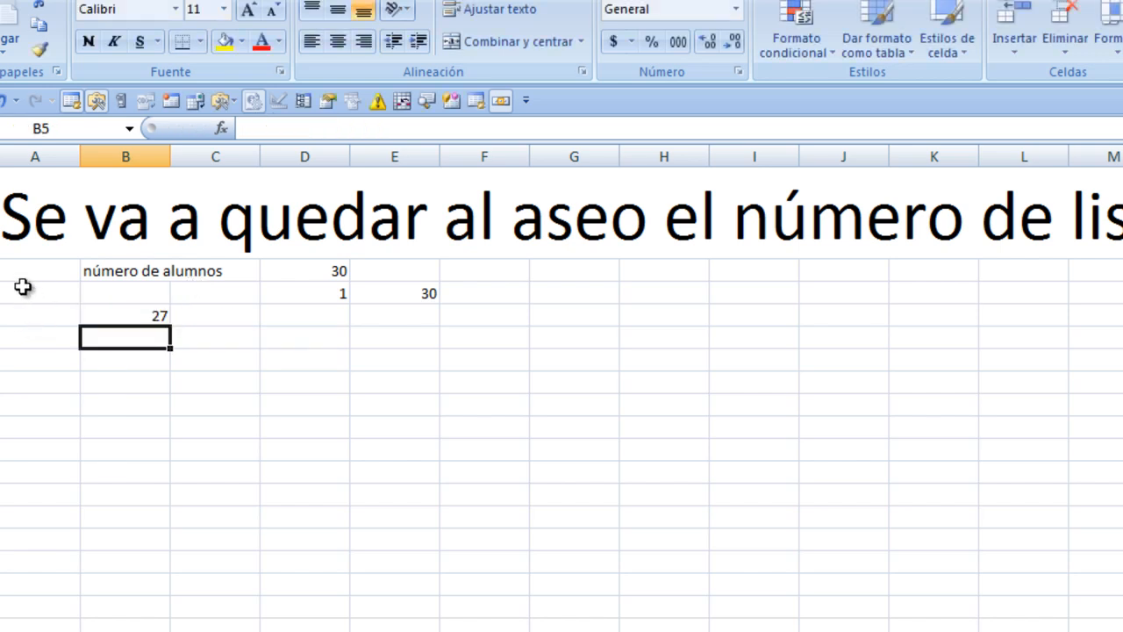
# Recalculate the worksheet repeatedly to test the random list number in B4.
pyautogui.press('F9')
pyautogui.press('F9')
pyautogui.press('F9')
pyautogui.press('F9')
pyautogui.press('F9')
pyautogui.press('F9')
pyautogui.press('F9')
pyautogui.press('F9')
pyautogui.press('F9')
pyautogui.press('F9')
pyautogui.press('F9')
pyautogui.press('F9')
pyautogui.press('F9')
pyautogui.press('F9')
pyautogui.press('F9')
pyautogui.press('F9')
pyautogui.press('F9')
pyautogui.press('F9')
# Set B4's font size to 72 and widen column B to about twice its width to fit two-digit numbers.
pyautogui.click(110, 314)
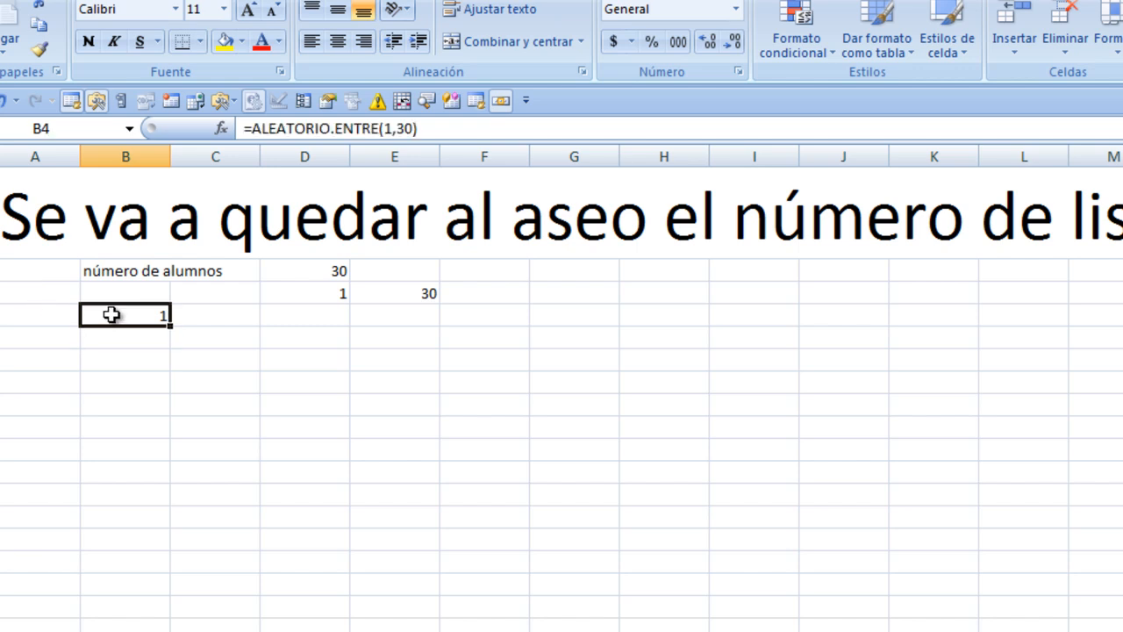
pyautogui.click(224, 9)
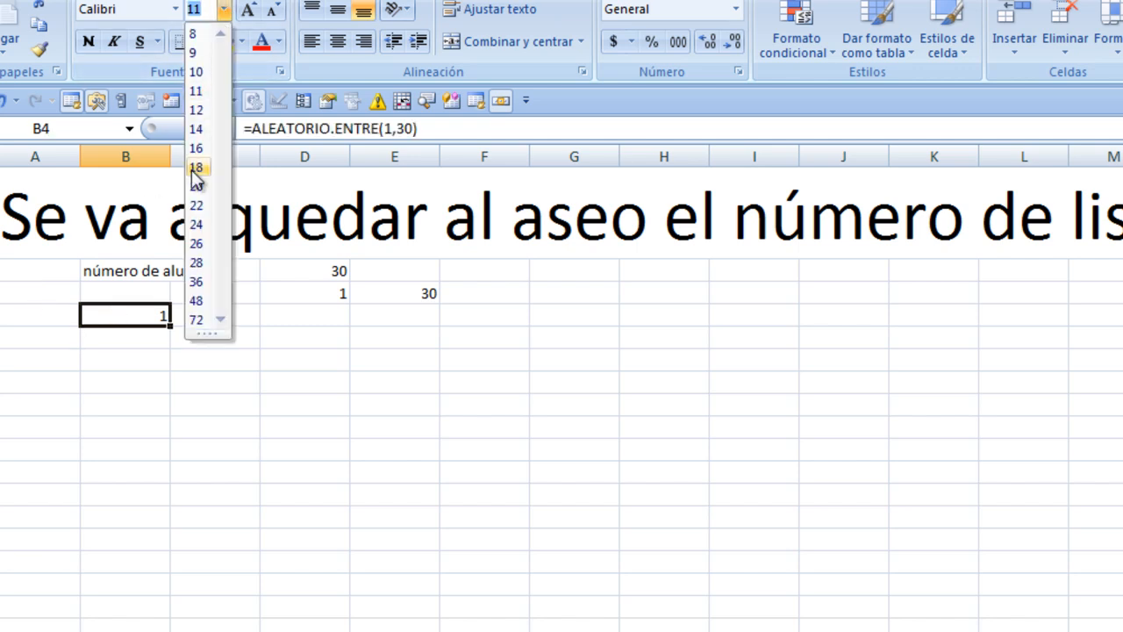
pyautogui.click(209, 323)
pyautogui.press('F9')
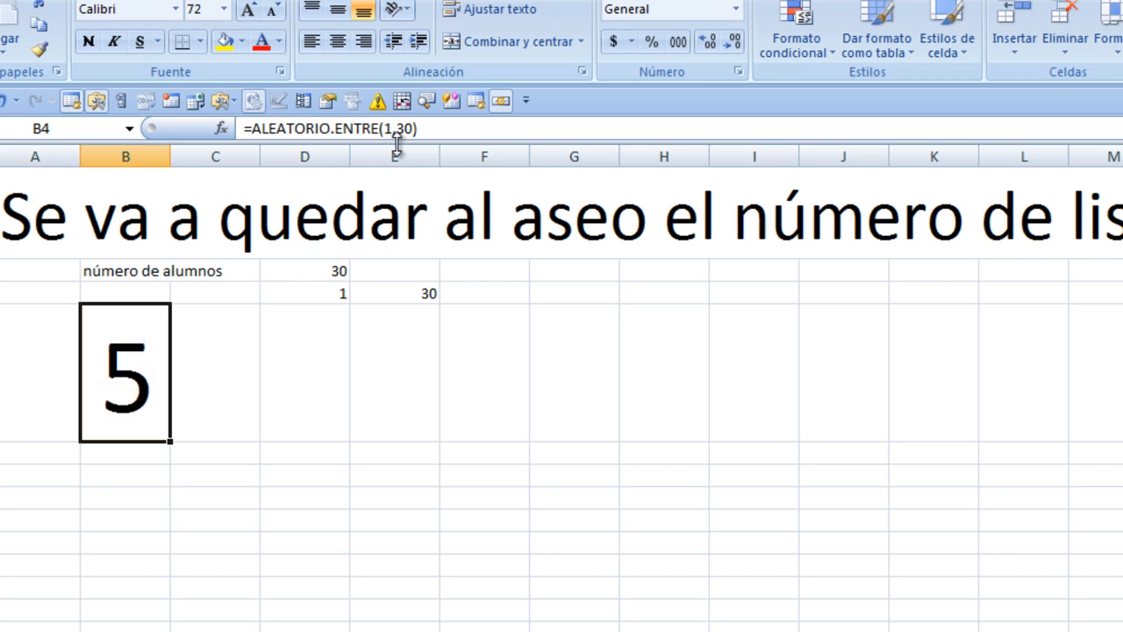
pyautogui.moveTo(170, 159); pyautogui.dragTo(254, 160)
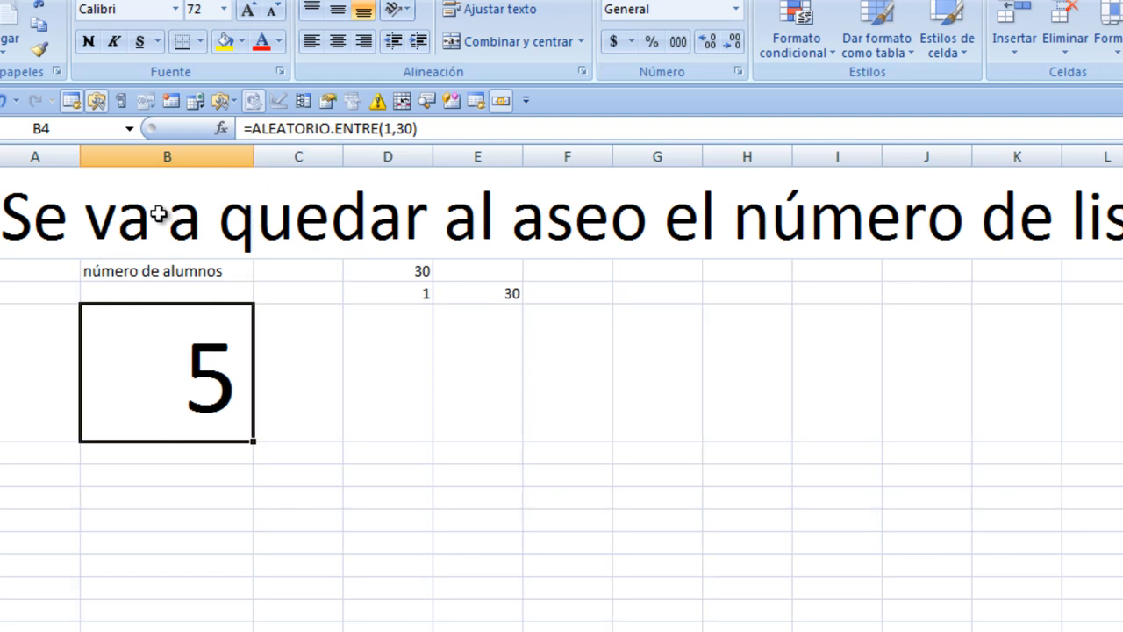
# Recalculate the worksheet a few times to draw new list numbers in the enlarged cell B4.
pyautogui.press('F9')
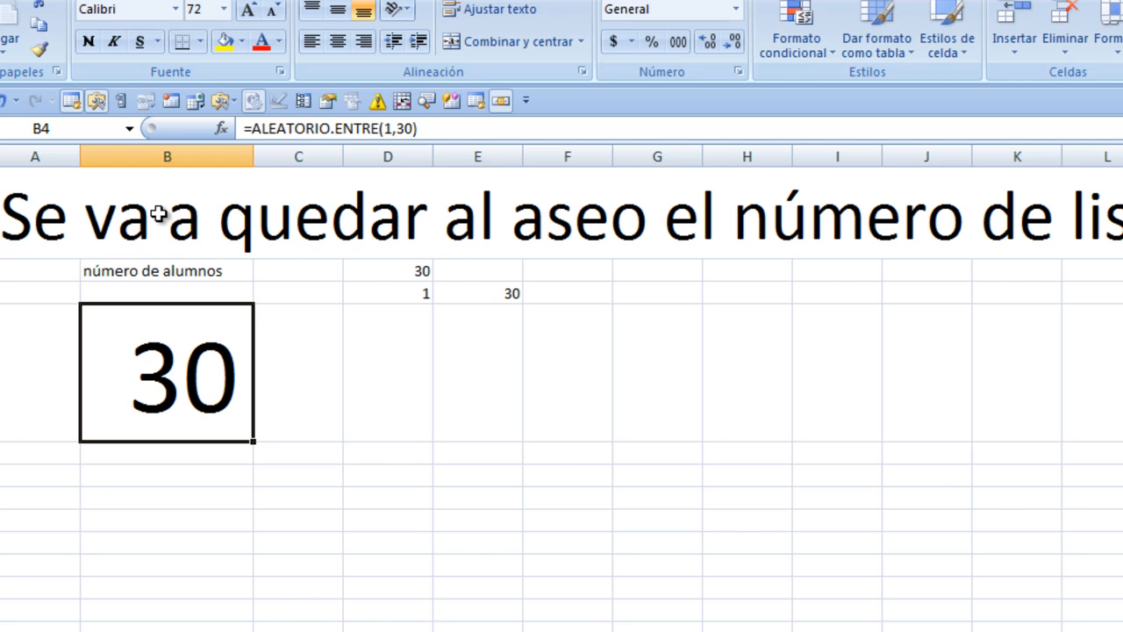
pyautogui.press('F9')
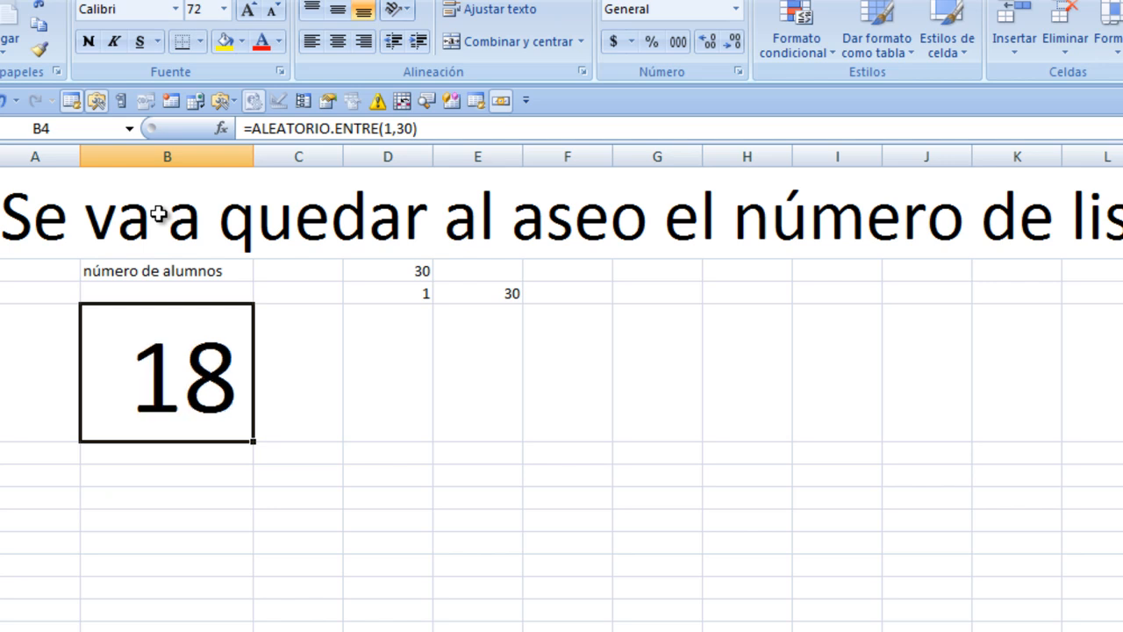
pyautogui.press('F9')
pyautogui.press('F9')
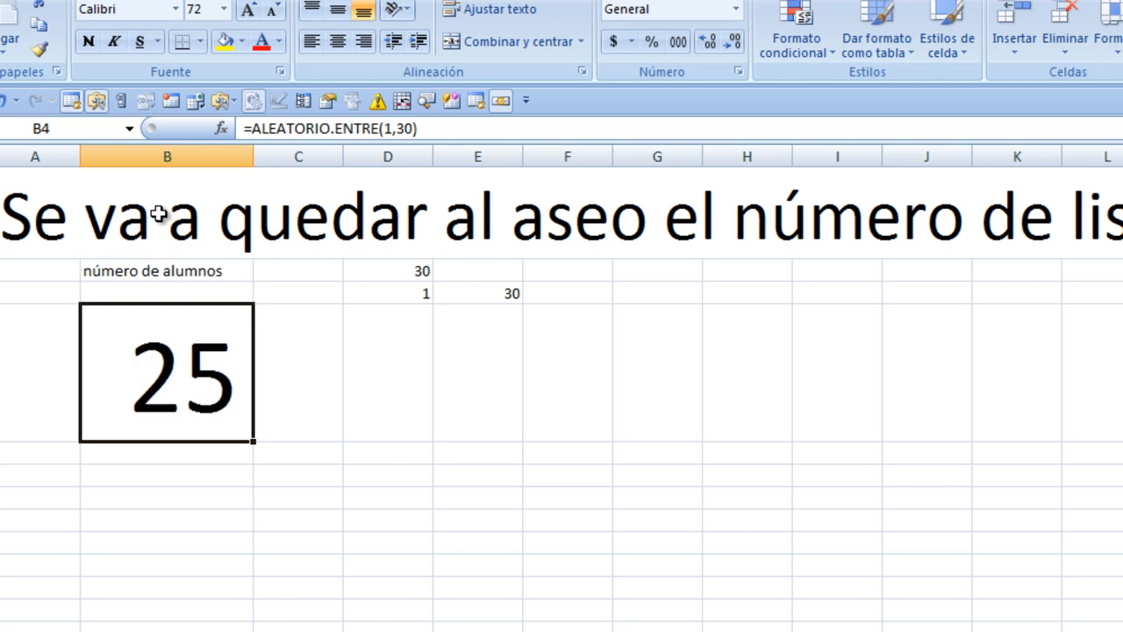